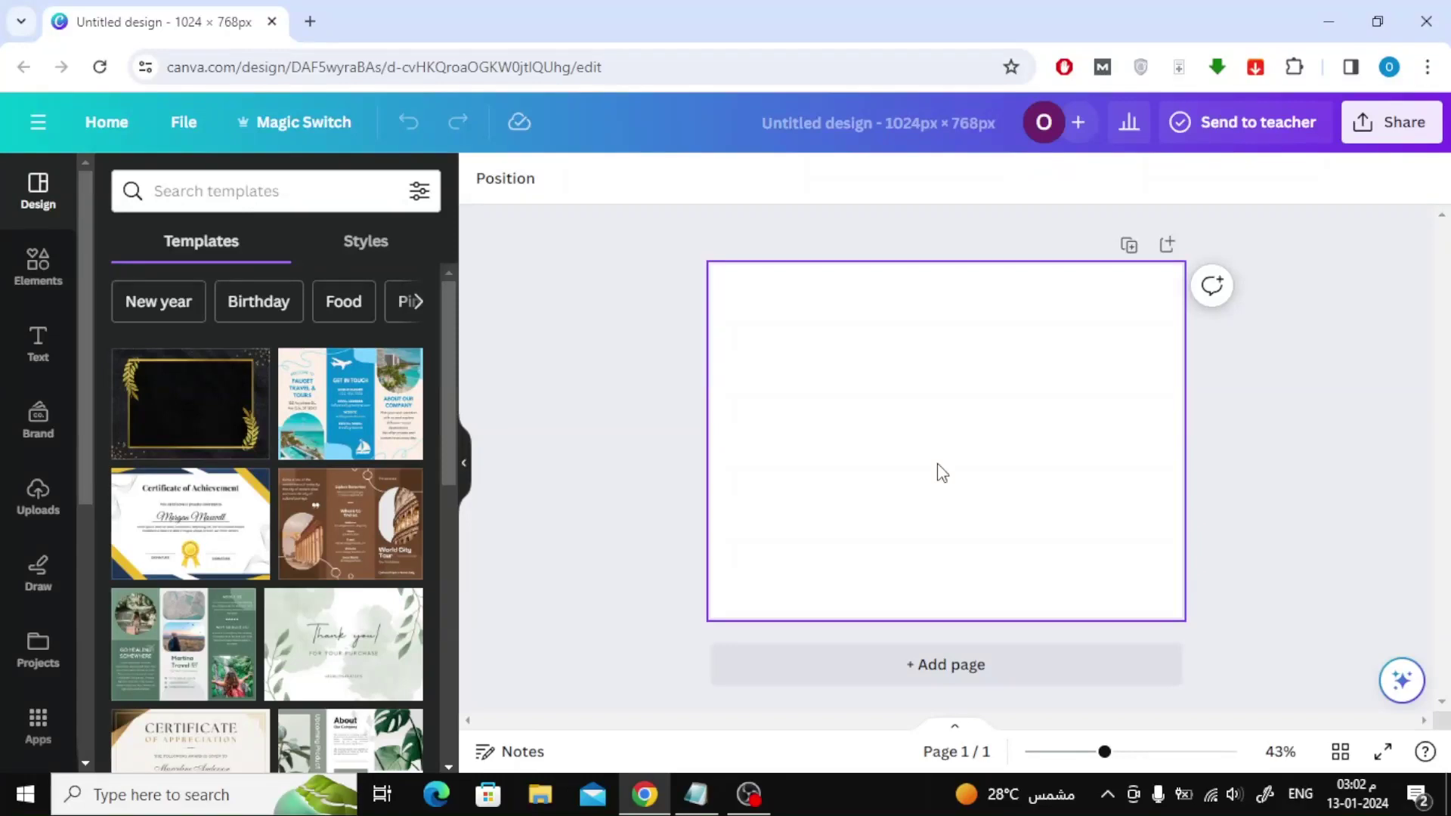
Search Elements for 'winding road' and filter the results to Graphics.
click(42, 272)
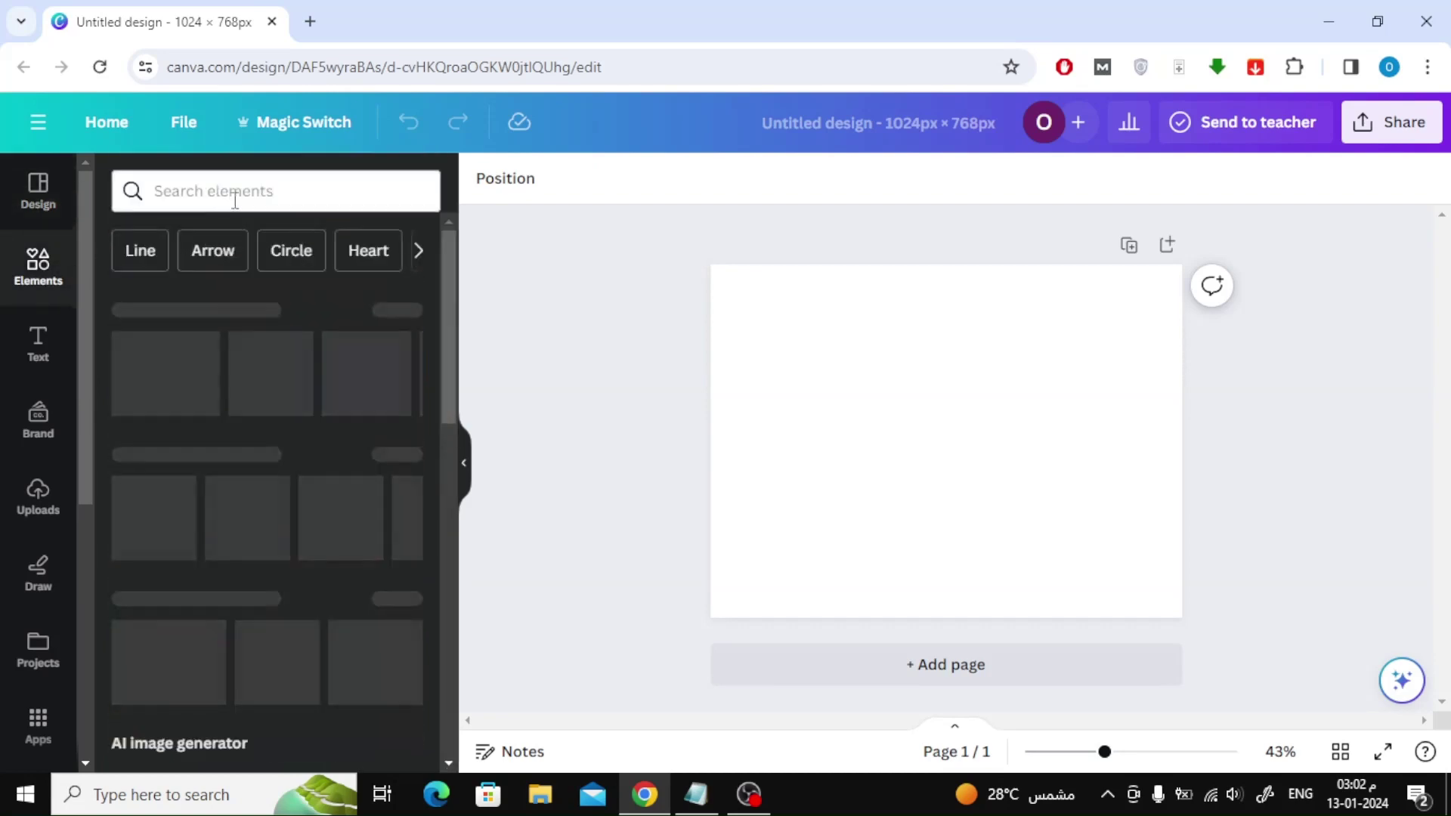
click(257, 192)
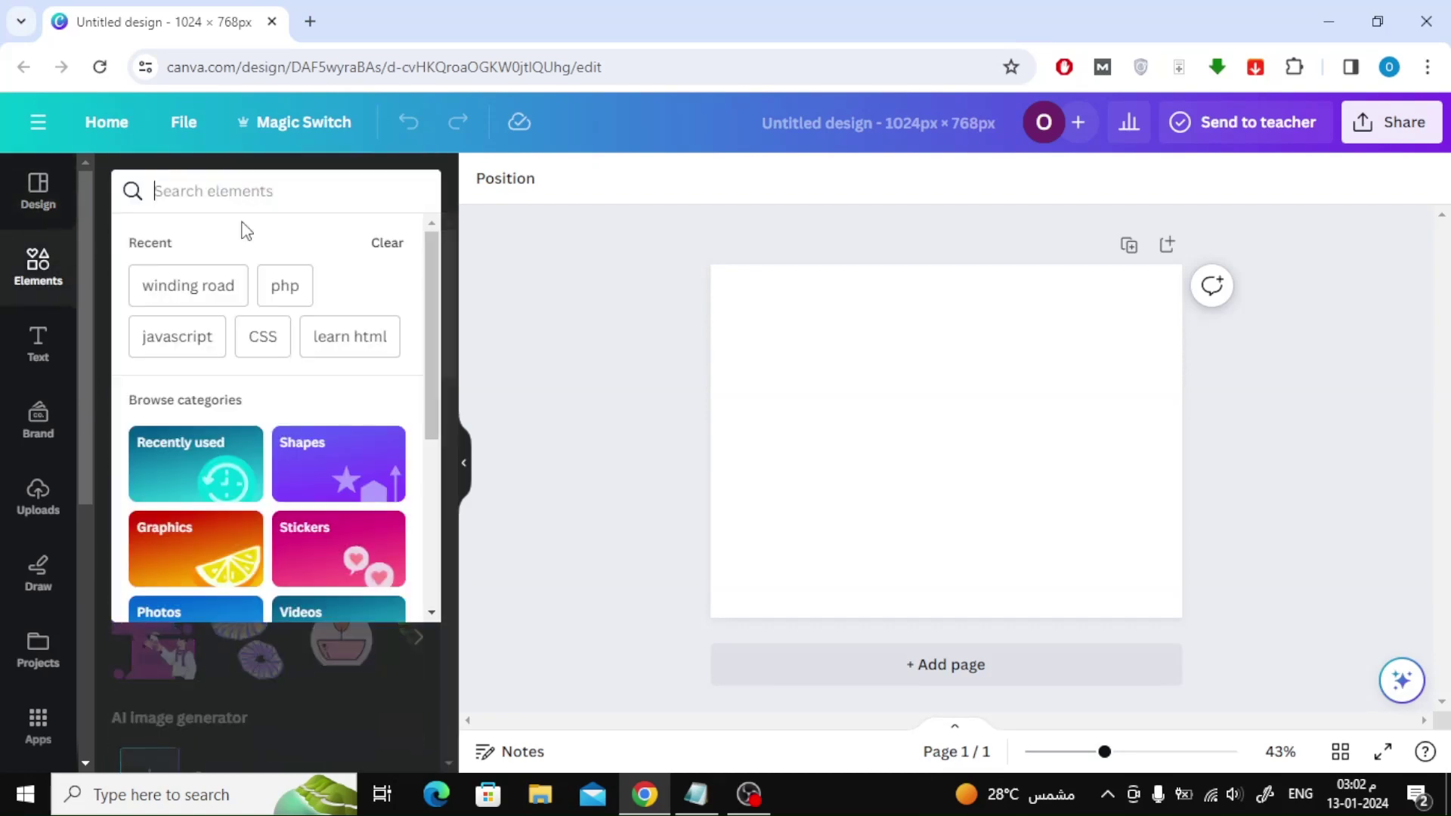
click(207, 298)
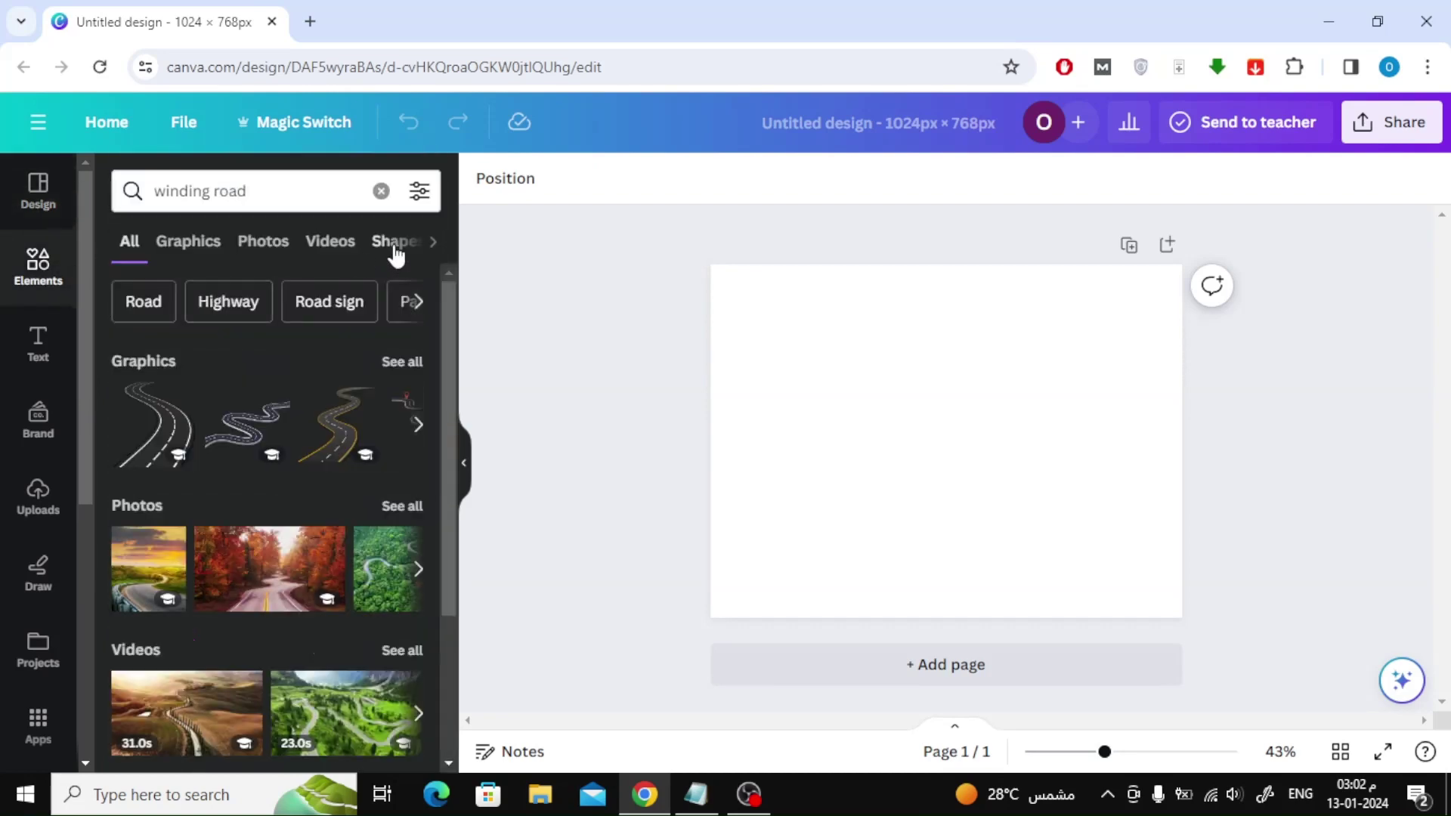
click(392, 365)
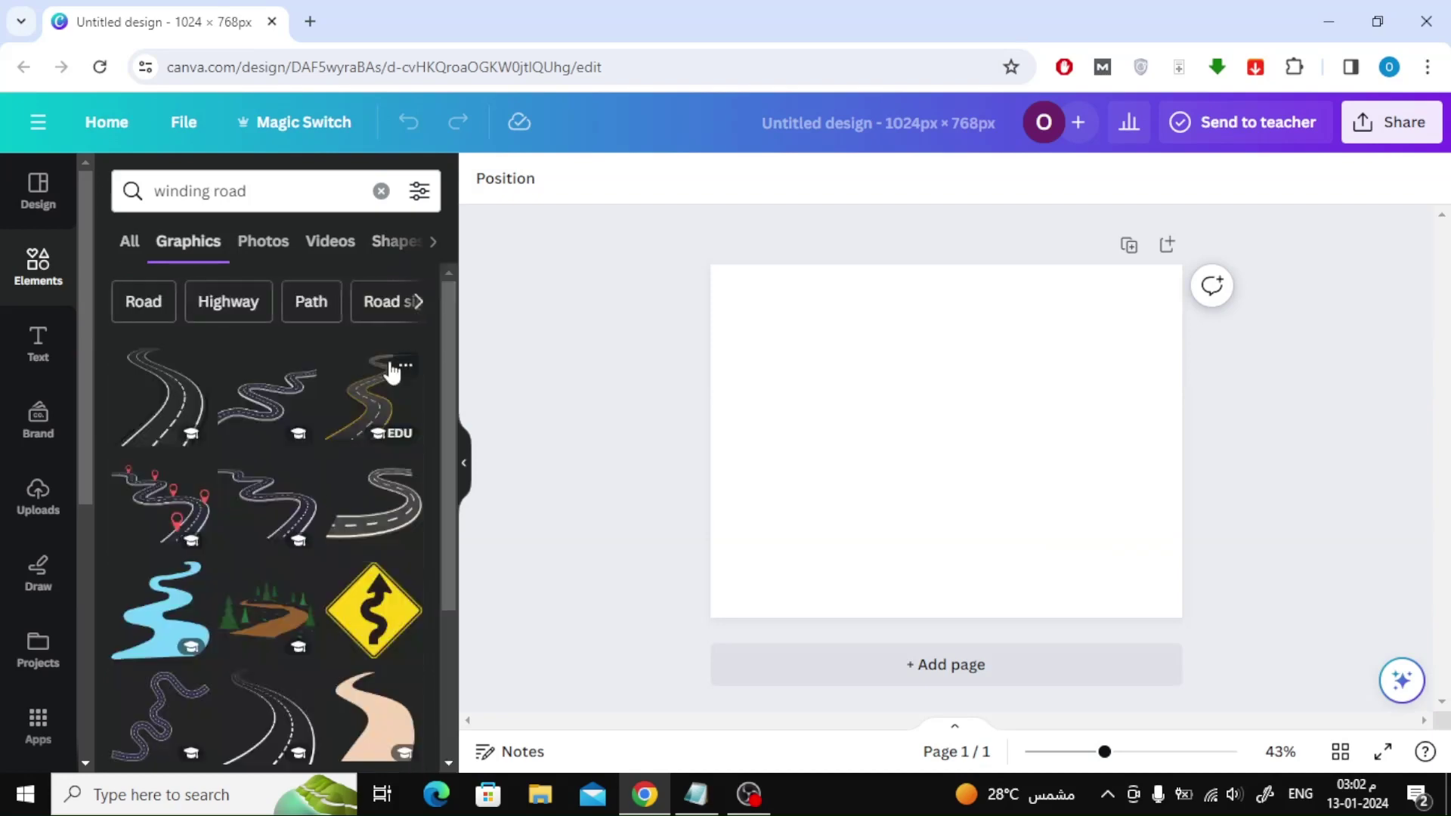
scroll(286, 455, down, 1)
scroll(286, 455, down, 1)
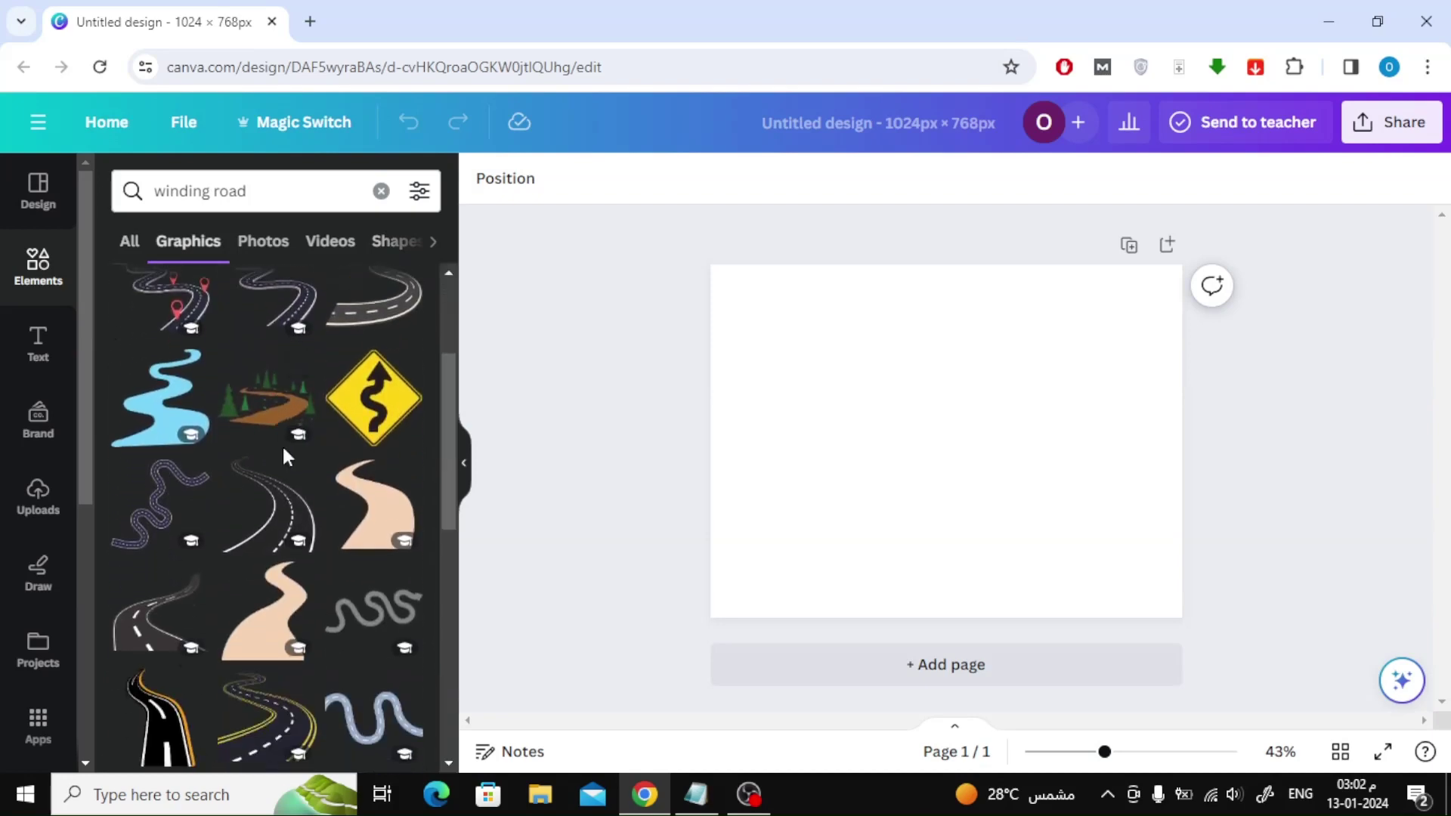
scroll(286, 454, down, 1)
scroll(286, 454, down, 1)
scroll(286, 459, down, 1)
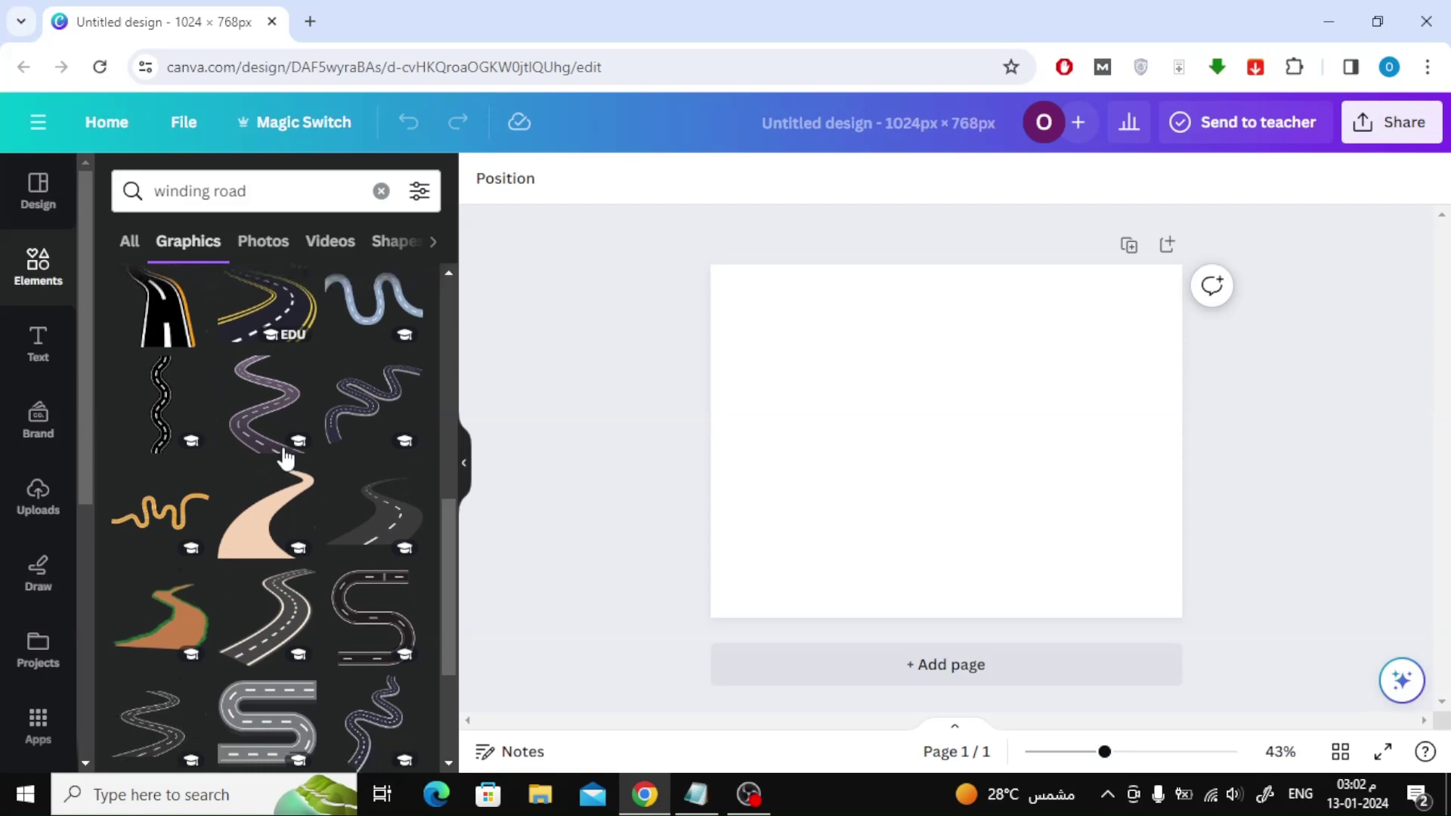
scroll(286, 458, down, 2)
scroll(286, 459, down, 1)
scroll(286, 459, down, 1)
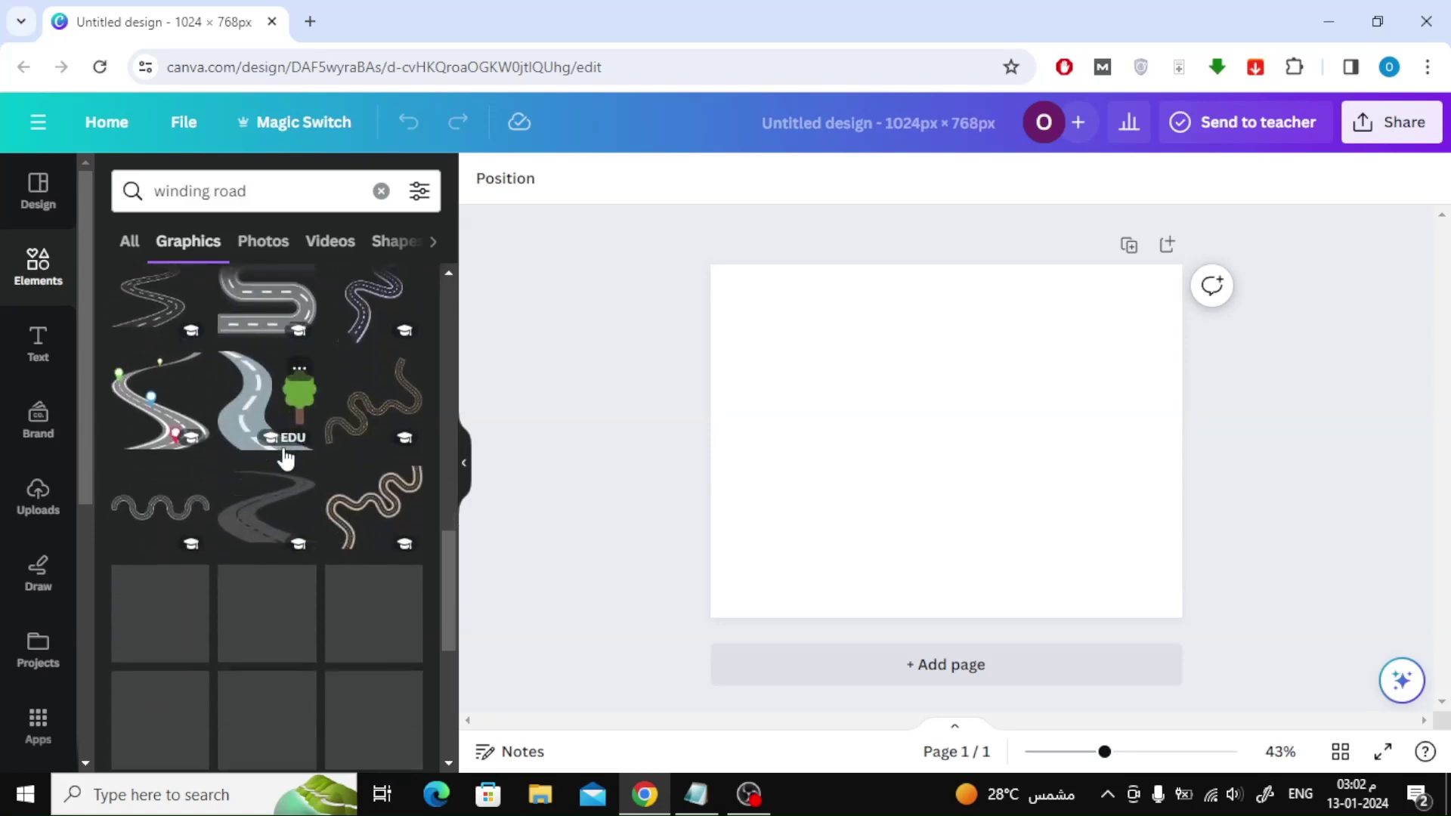
Add the wavy road graphic and enlarge it across the page width.
click(151, 510)
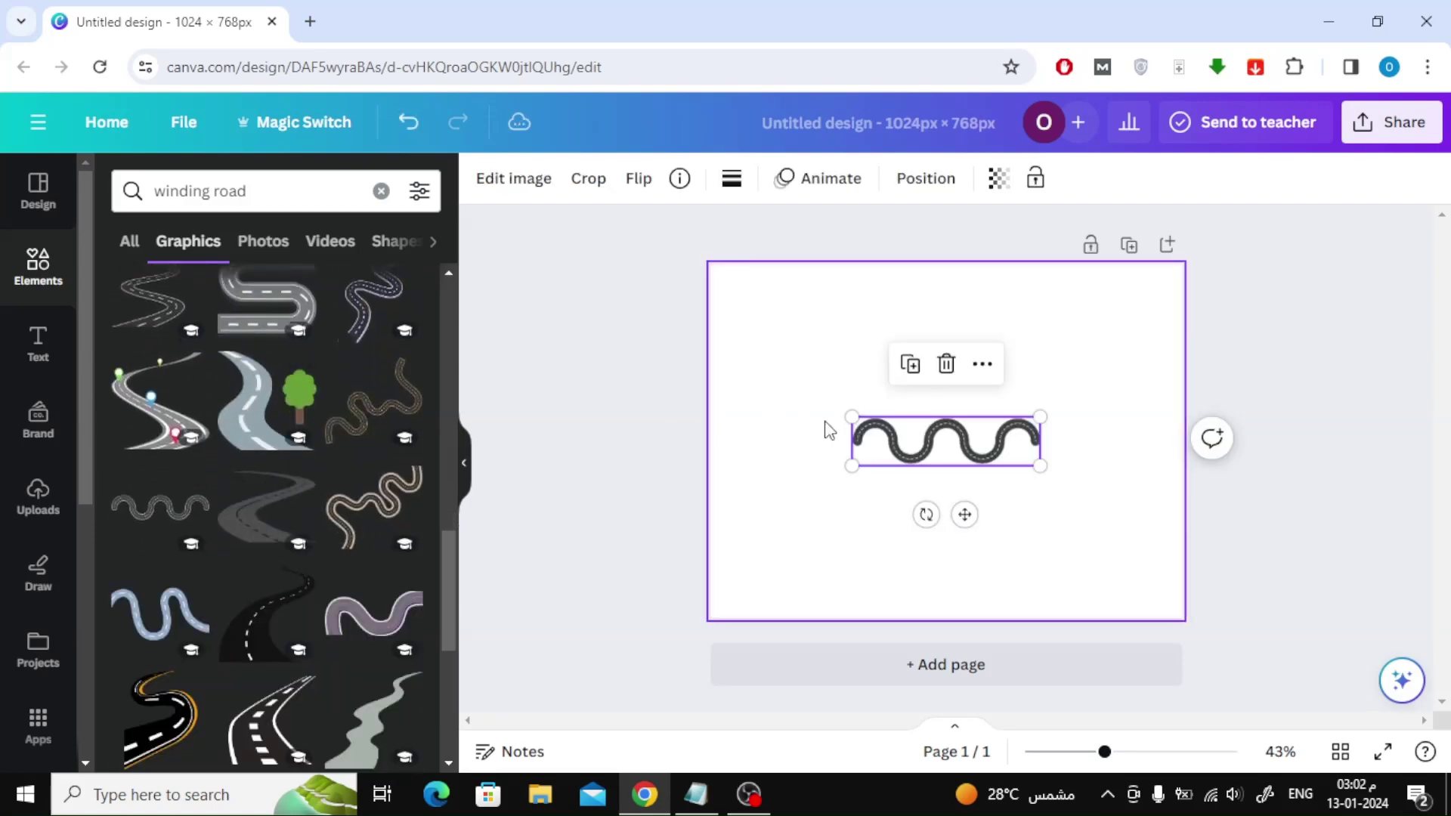
drag(849, 480, 705, 539)
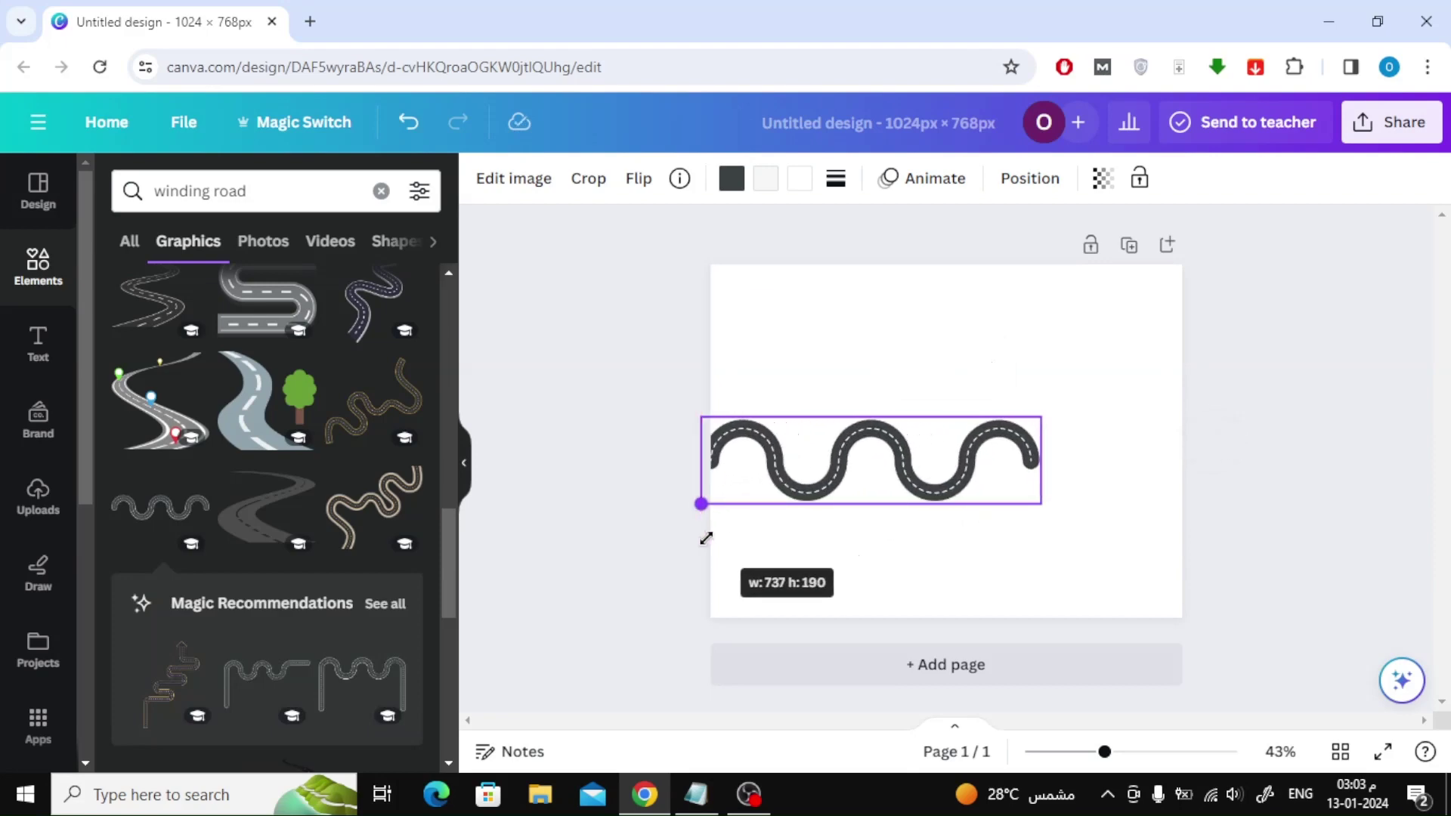
drag(1041, 418, 1200, 378)
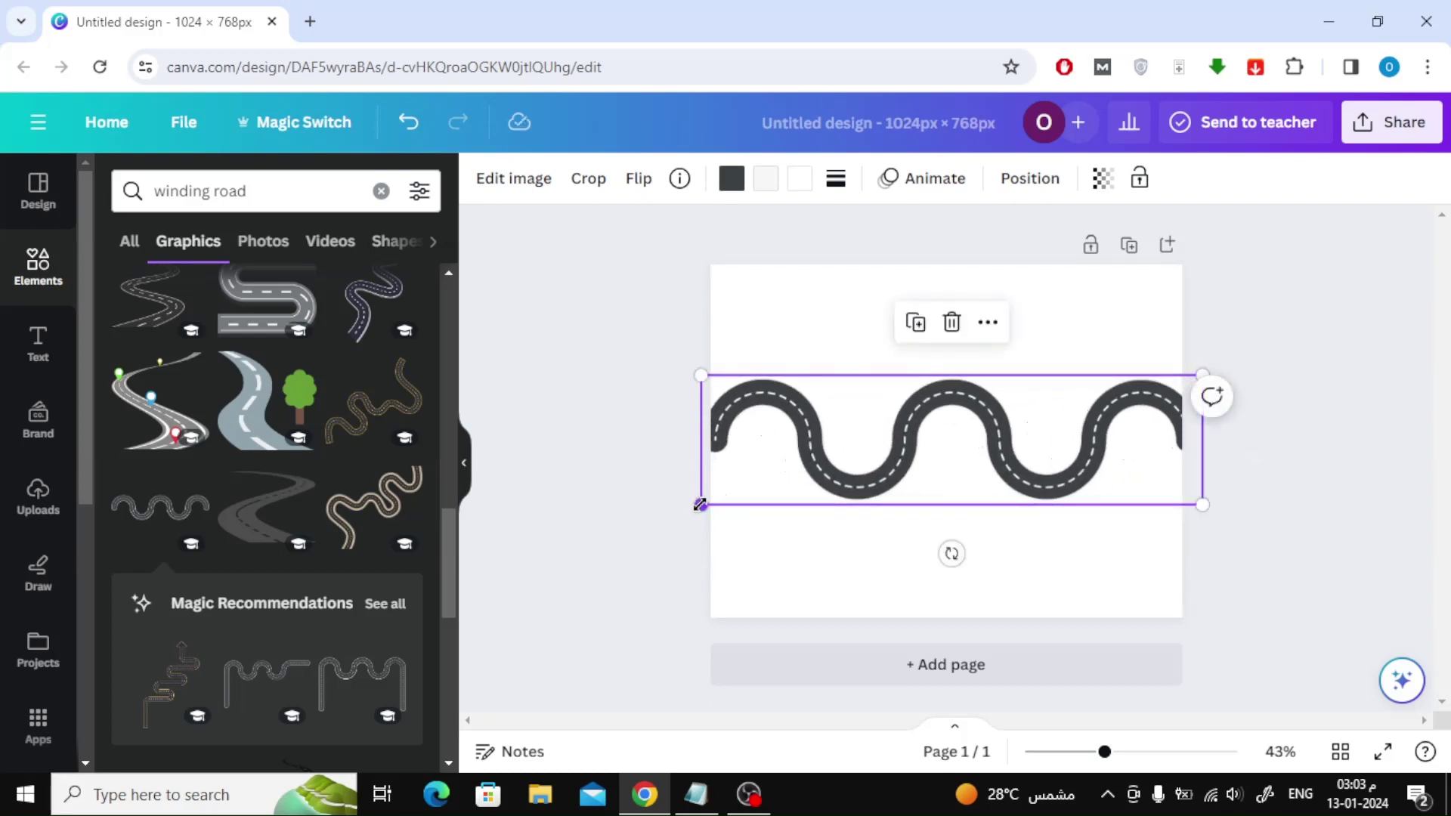
drag(698, 505, 625, 538)
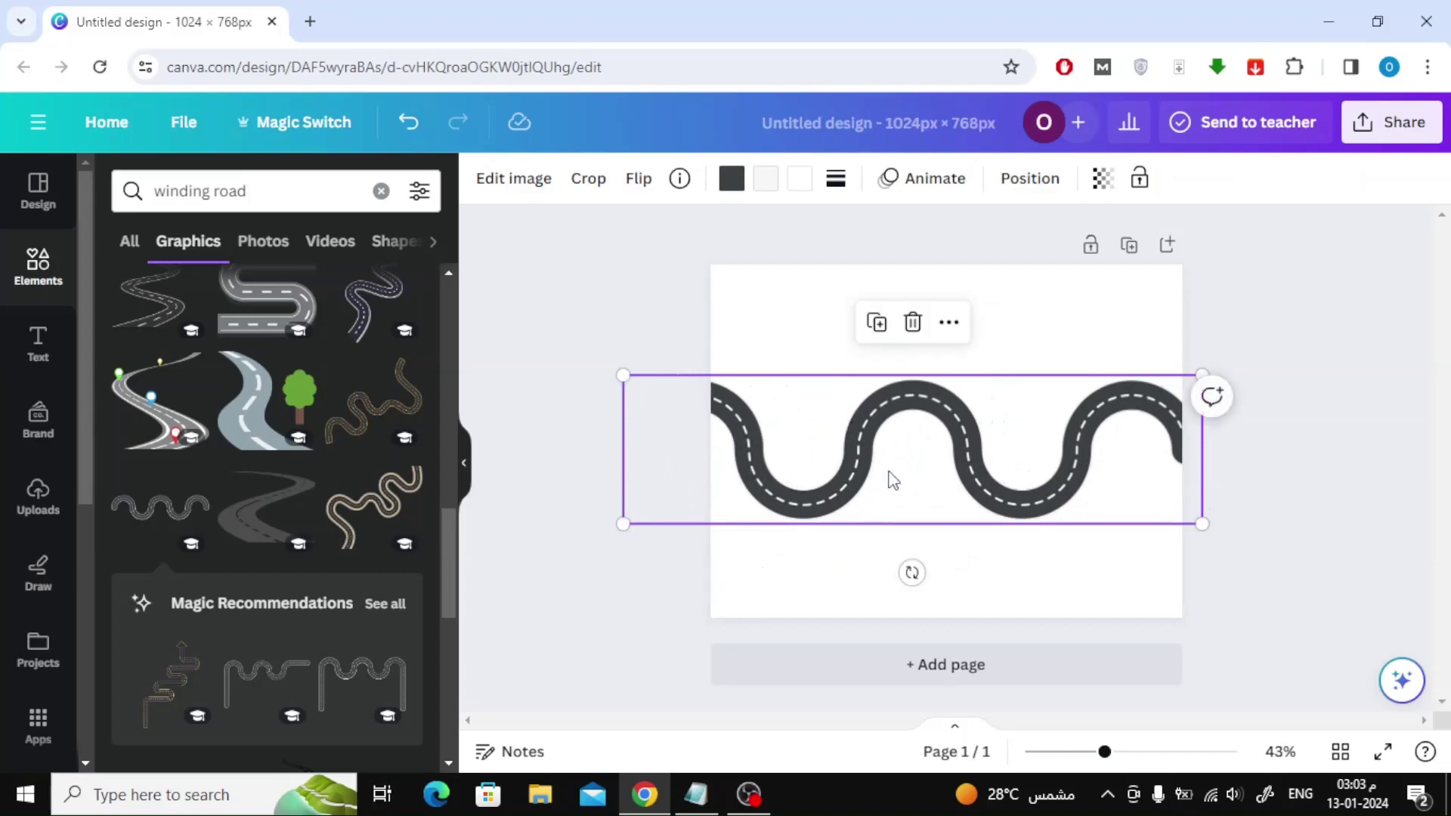
Fine-tune the road's size and position across the page, then deselect it.
drag(989, 445, 986, 422)
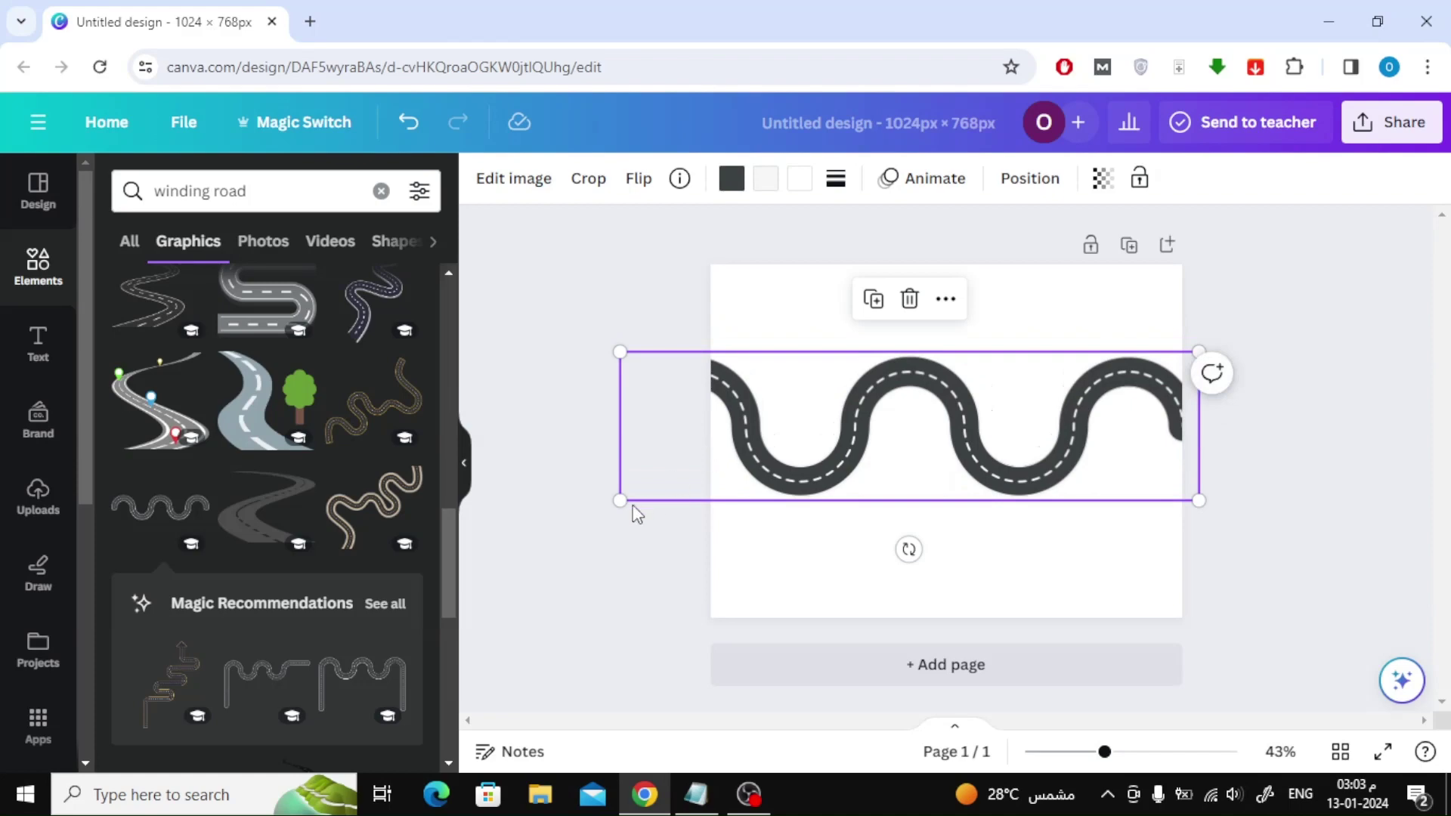
drag(619, 501, 615, 502)
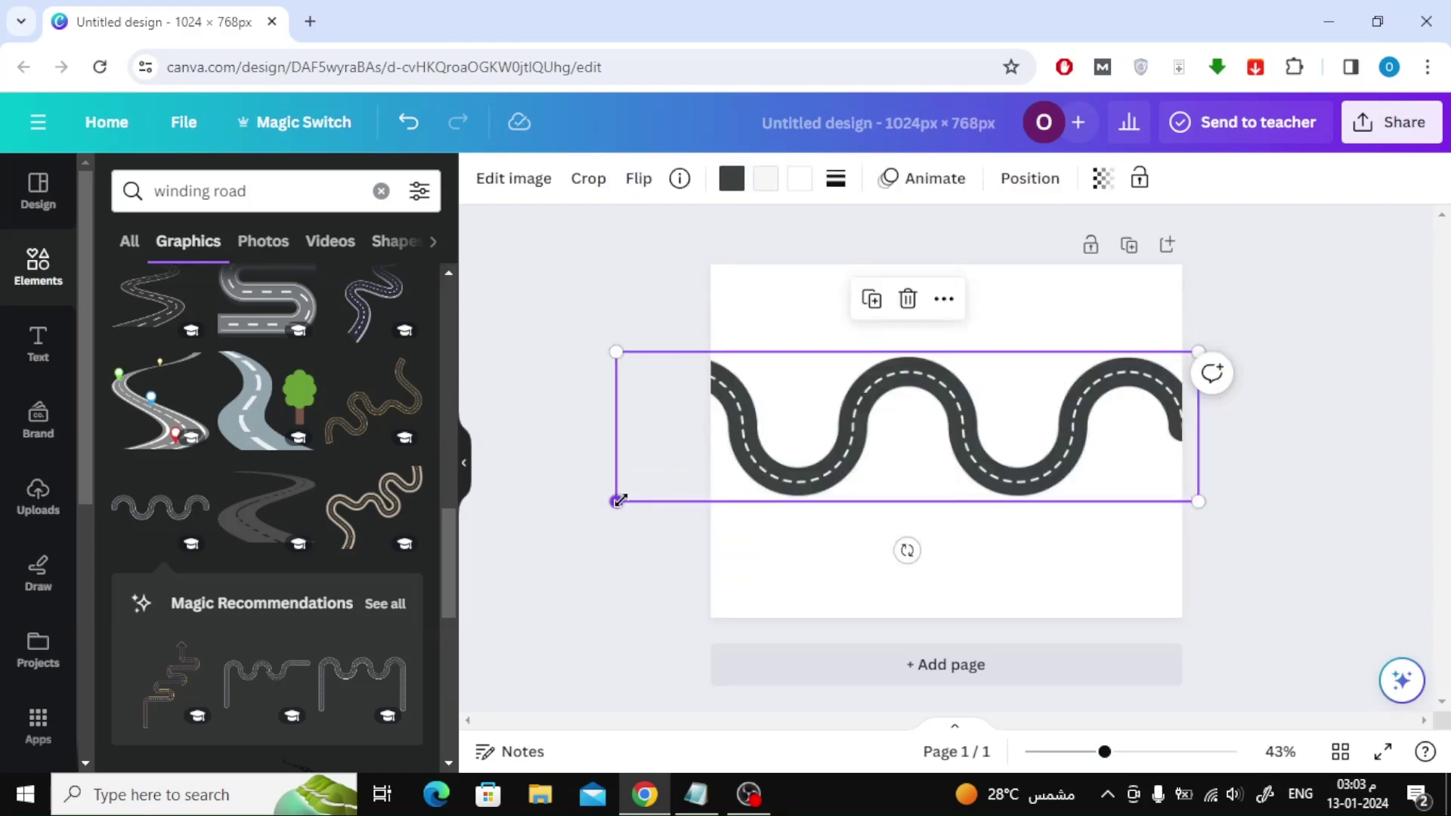
drag(620, 502, 610, 505)
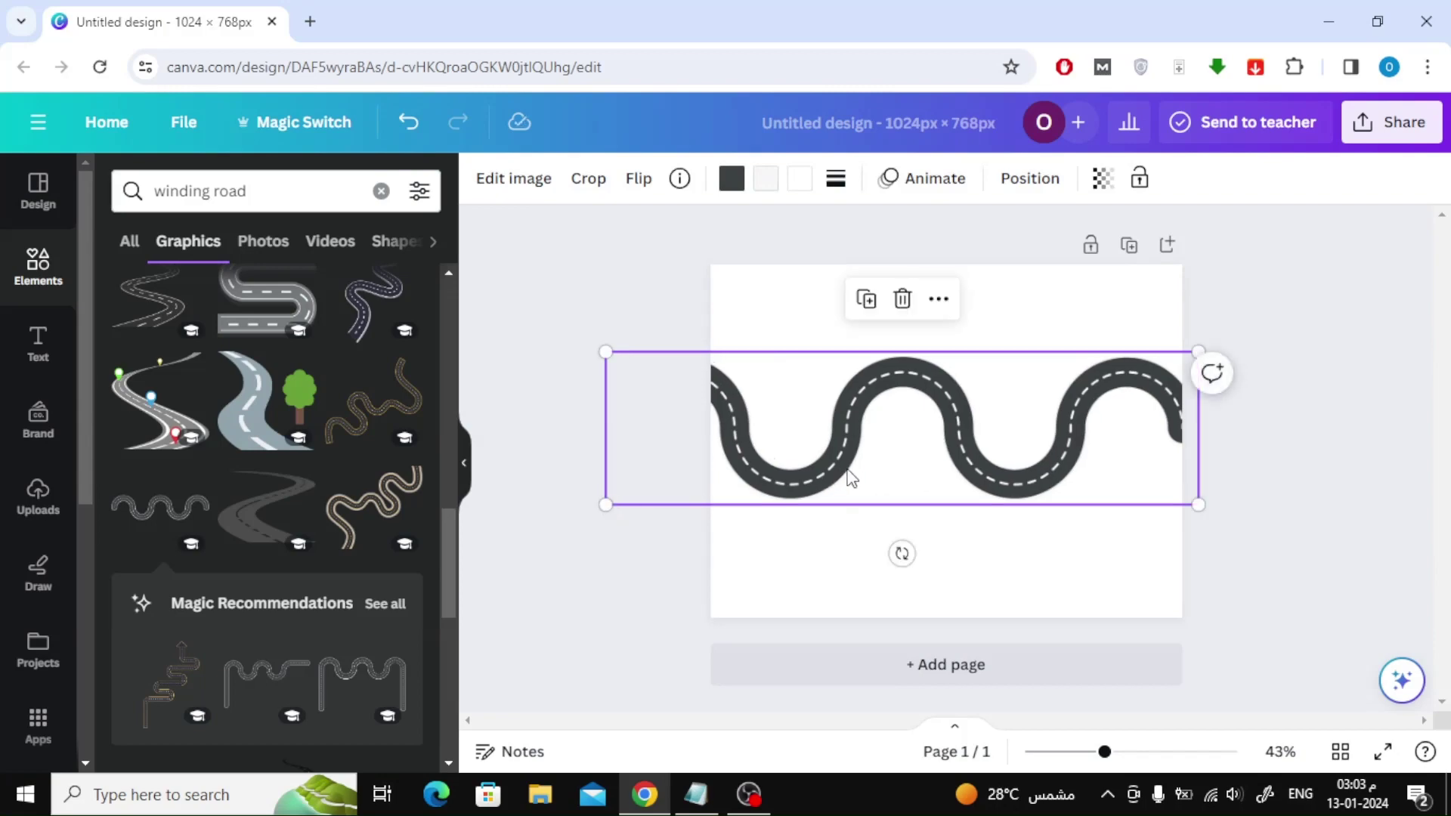
drag(845, 476, 847, 474)
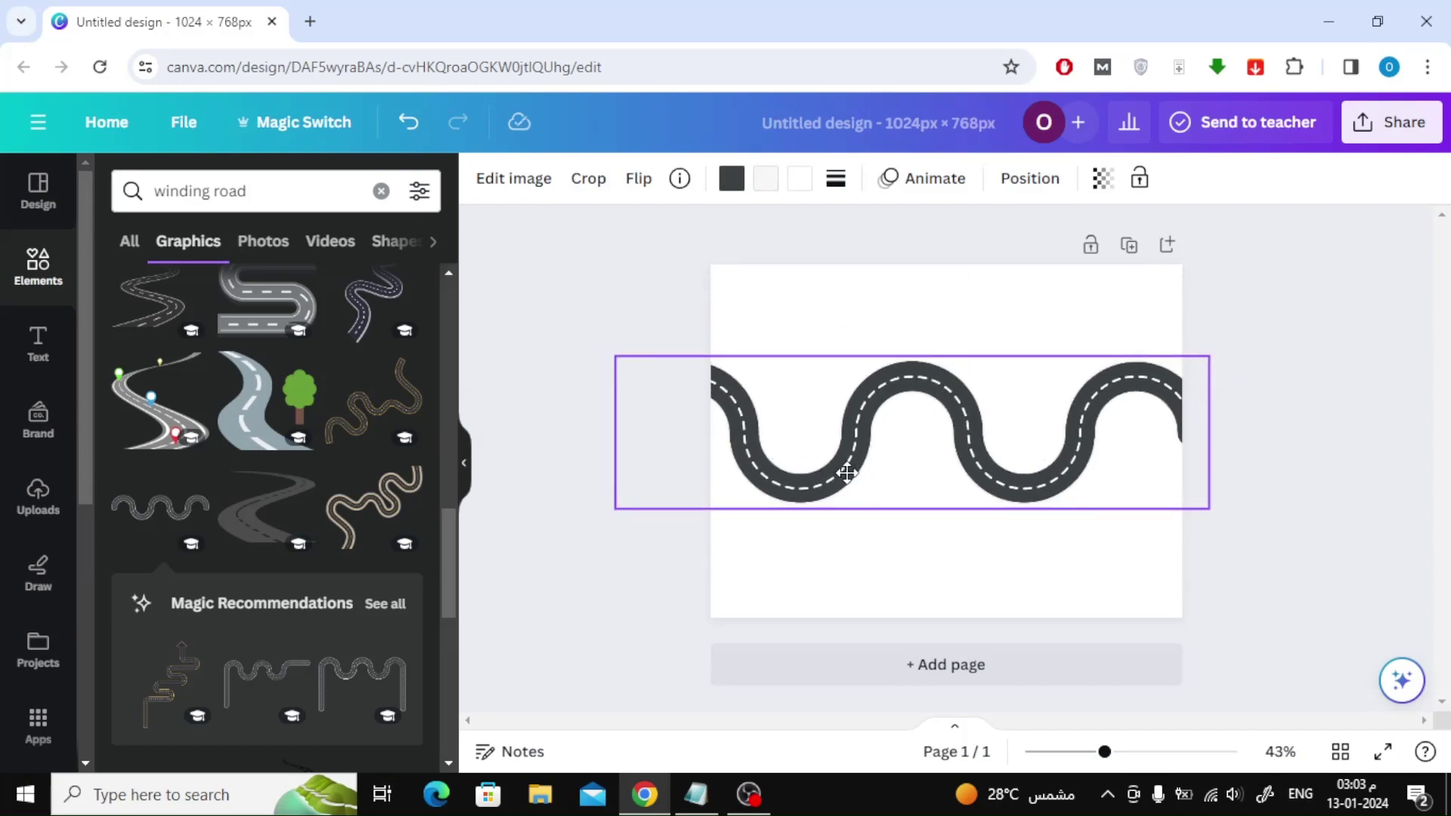
click(1341, 268)
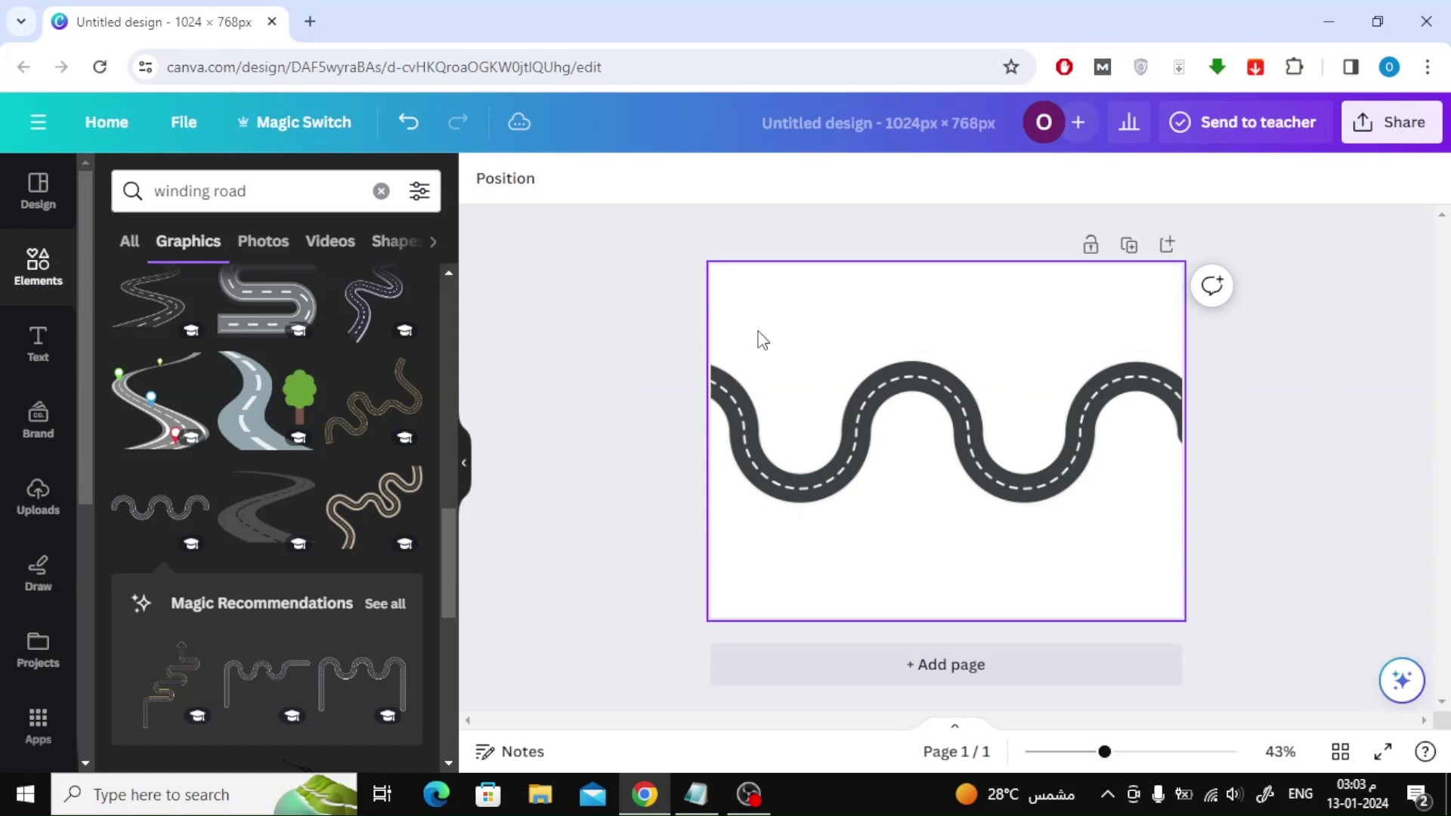
Add a circle, zoom in, shrink it to a small marker and place it on the road's lower-left bend.
click(382, 190)
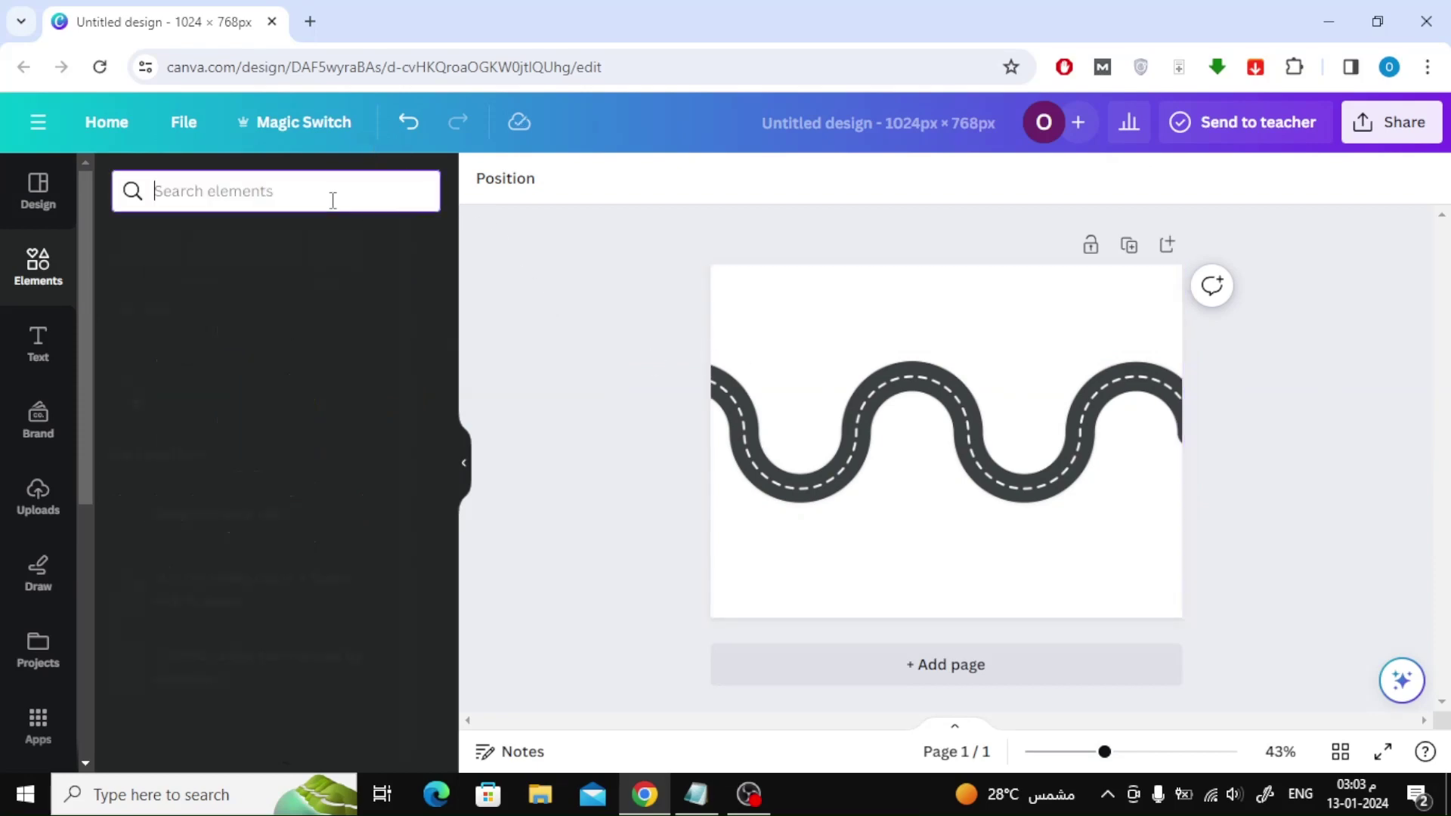
text(c)
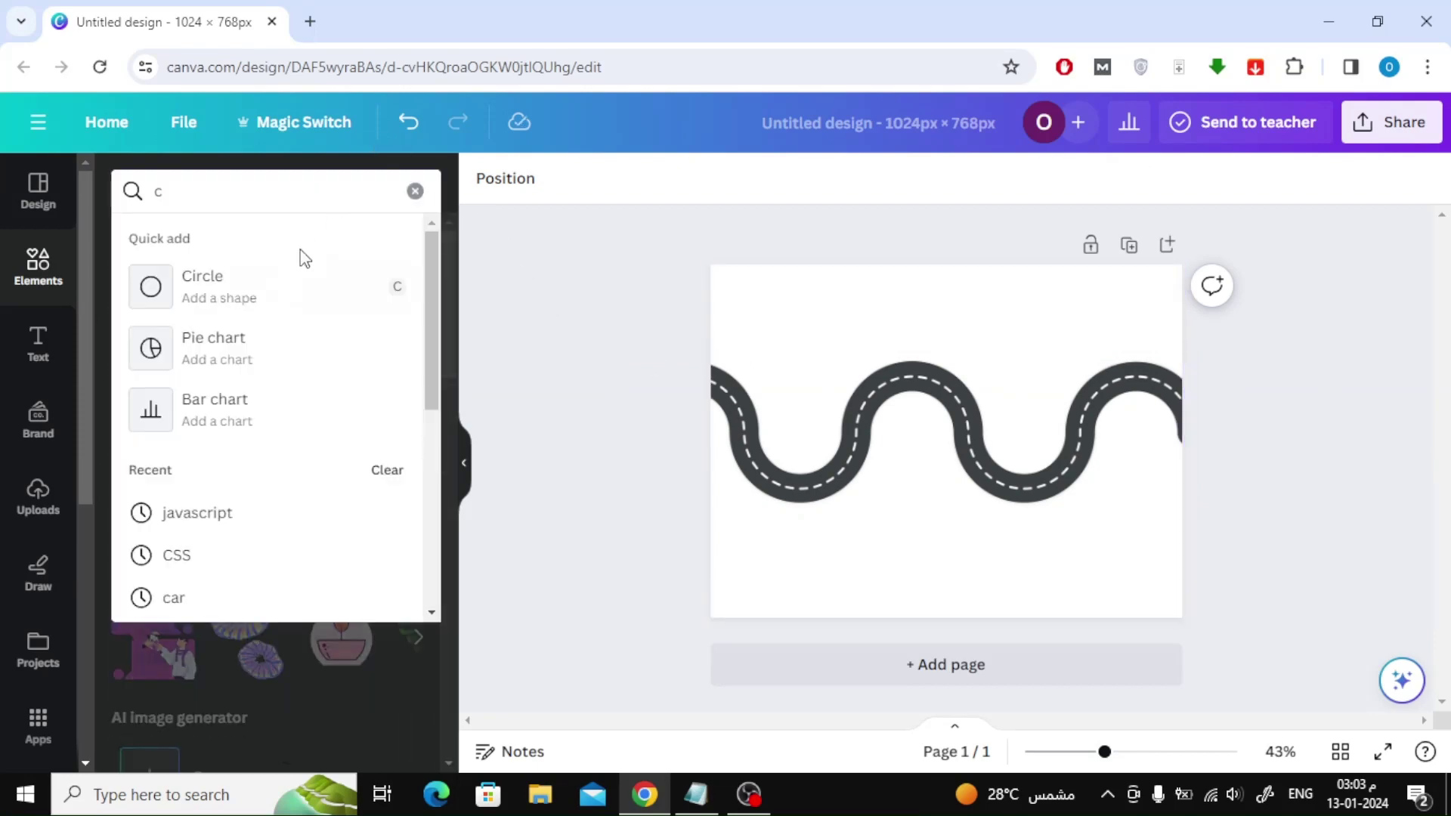
click(268, 283)
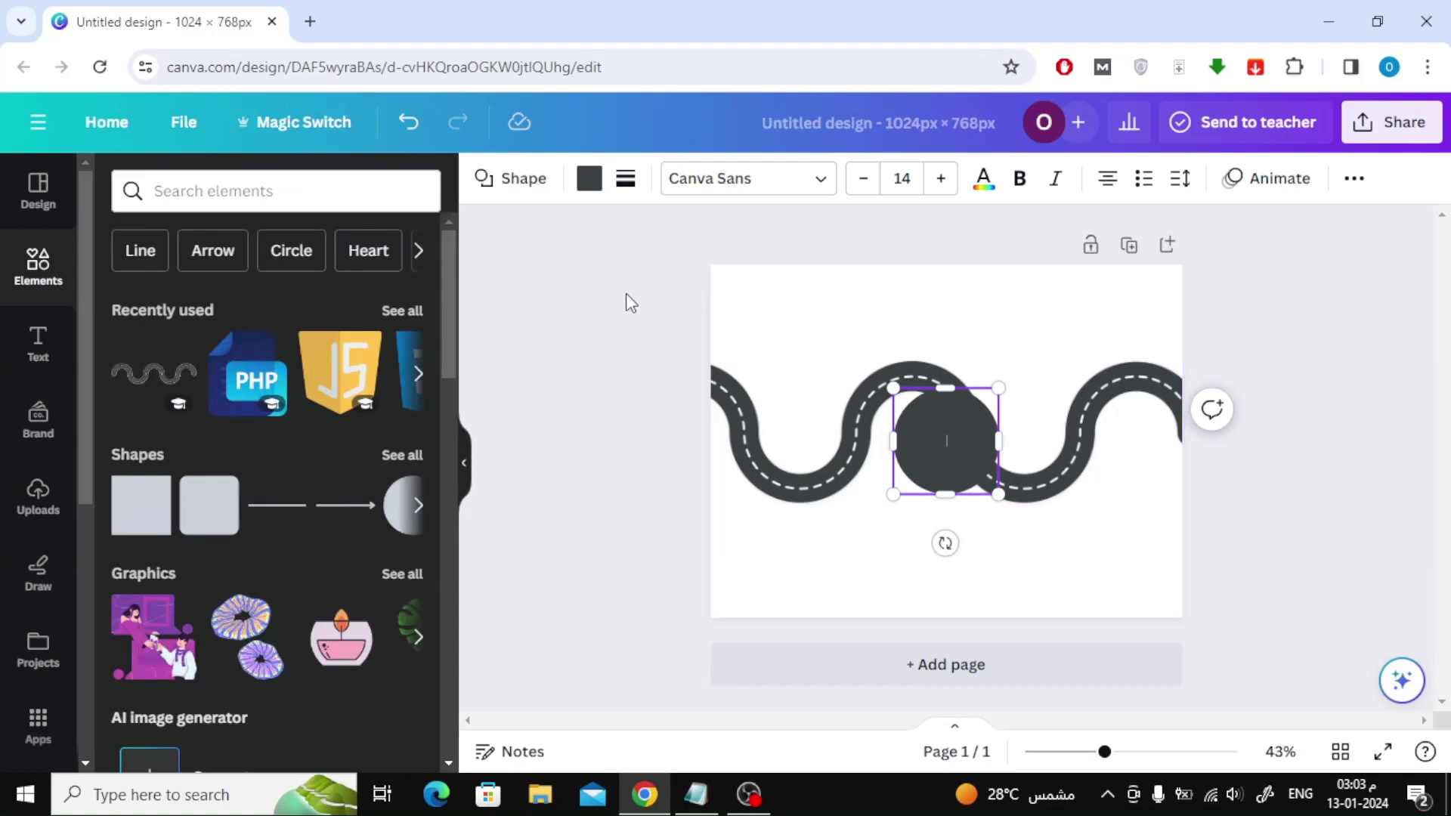
click(604, 295)
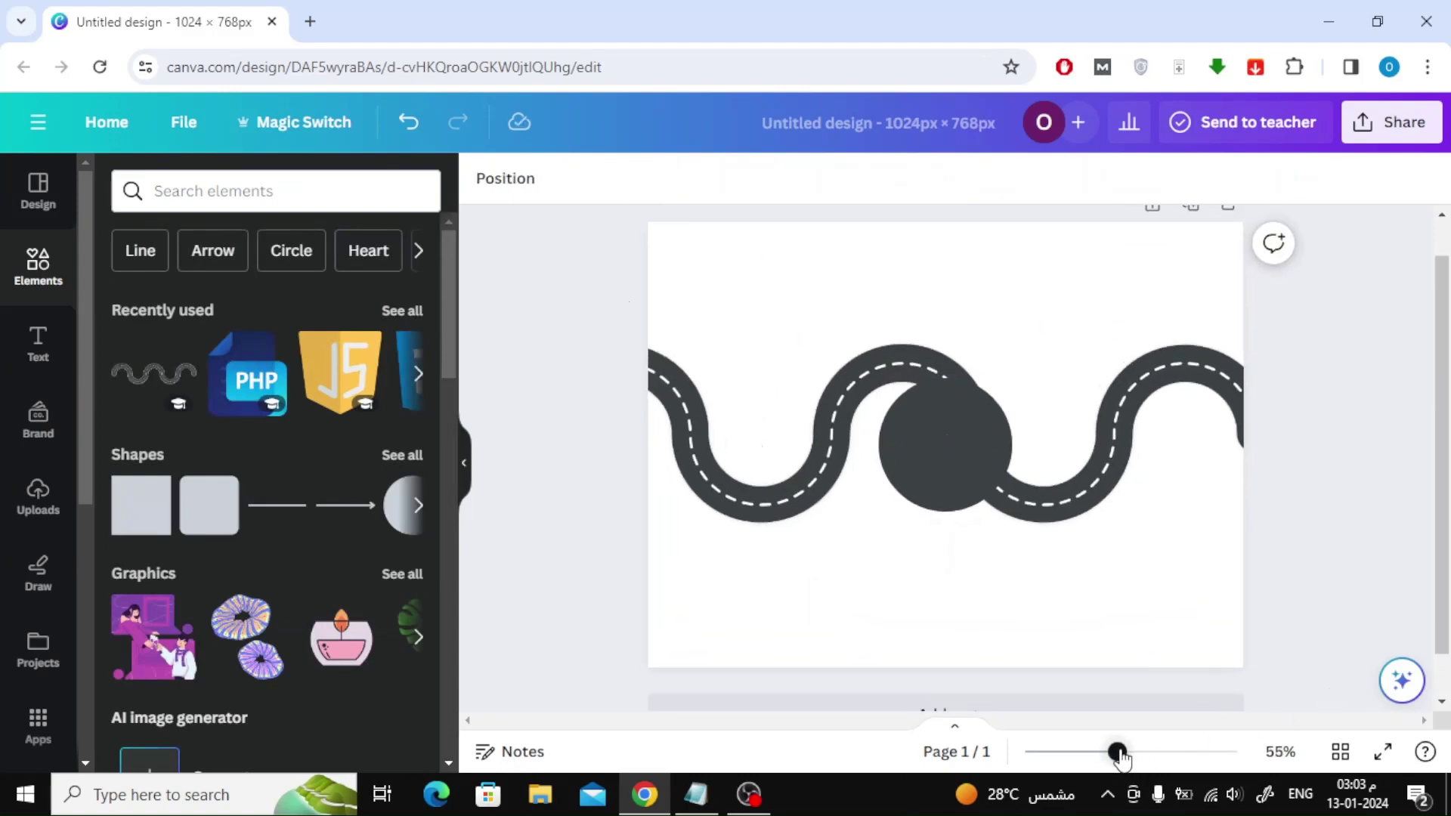
drag(1119, 758, 1135, 756)
click(980, 415)
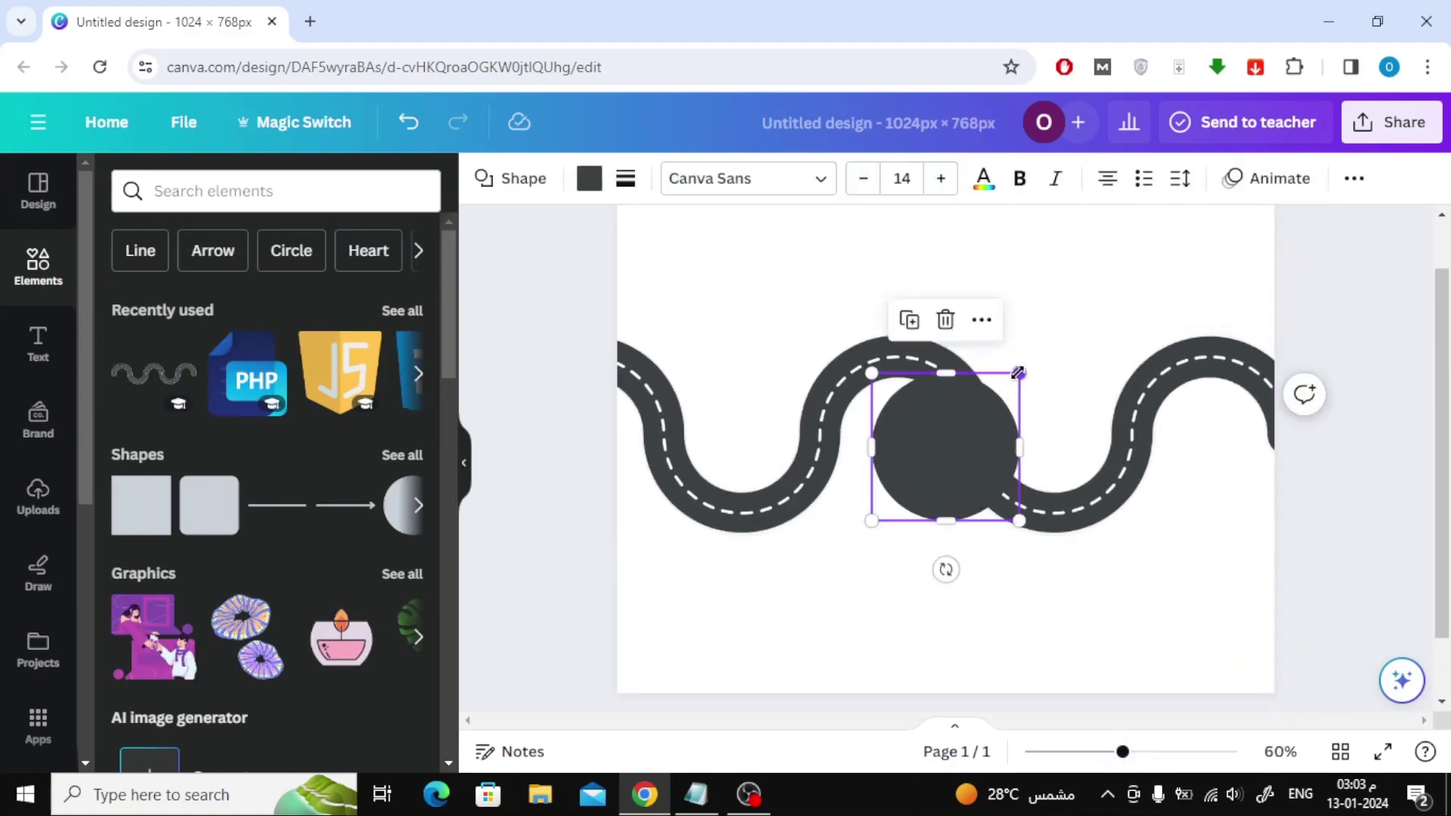
drag(1018, 373, 964, 428)
mouse_move(932, 477)
mouse_down()
mouse_move(911, 510)
mouse_move(923, 492)
mouse_move(913, 506)
mouse_move(749, 439)
mouse_move(746, 451)
mouse_up()
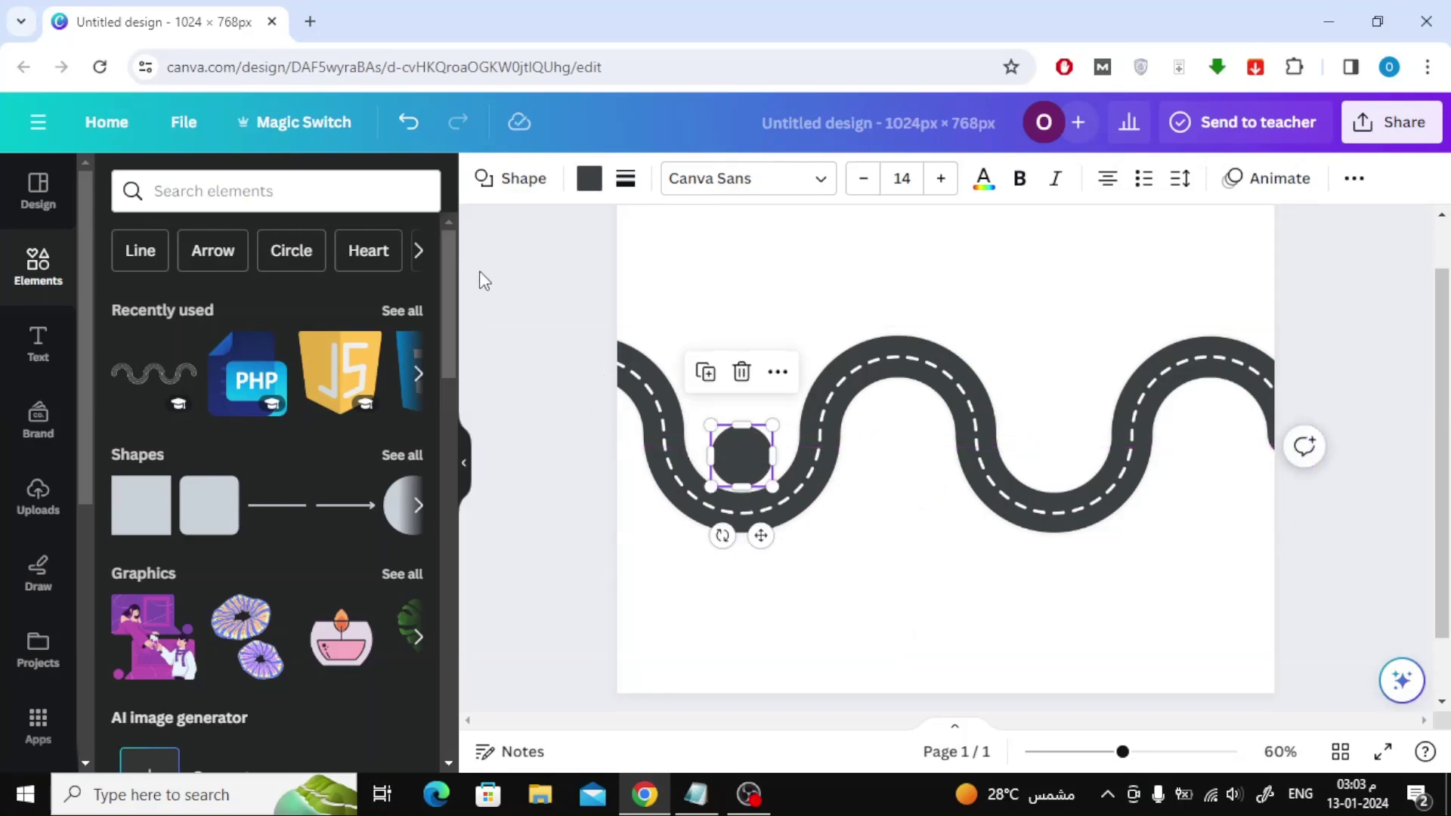
Search elements for 'html' and add the HTML5 logo graphic.
click(253, 194)
text(html)
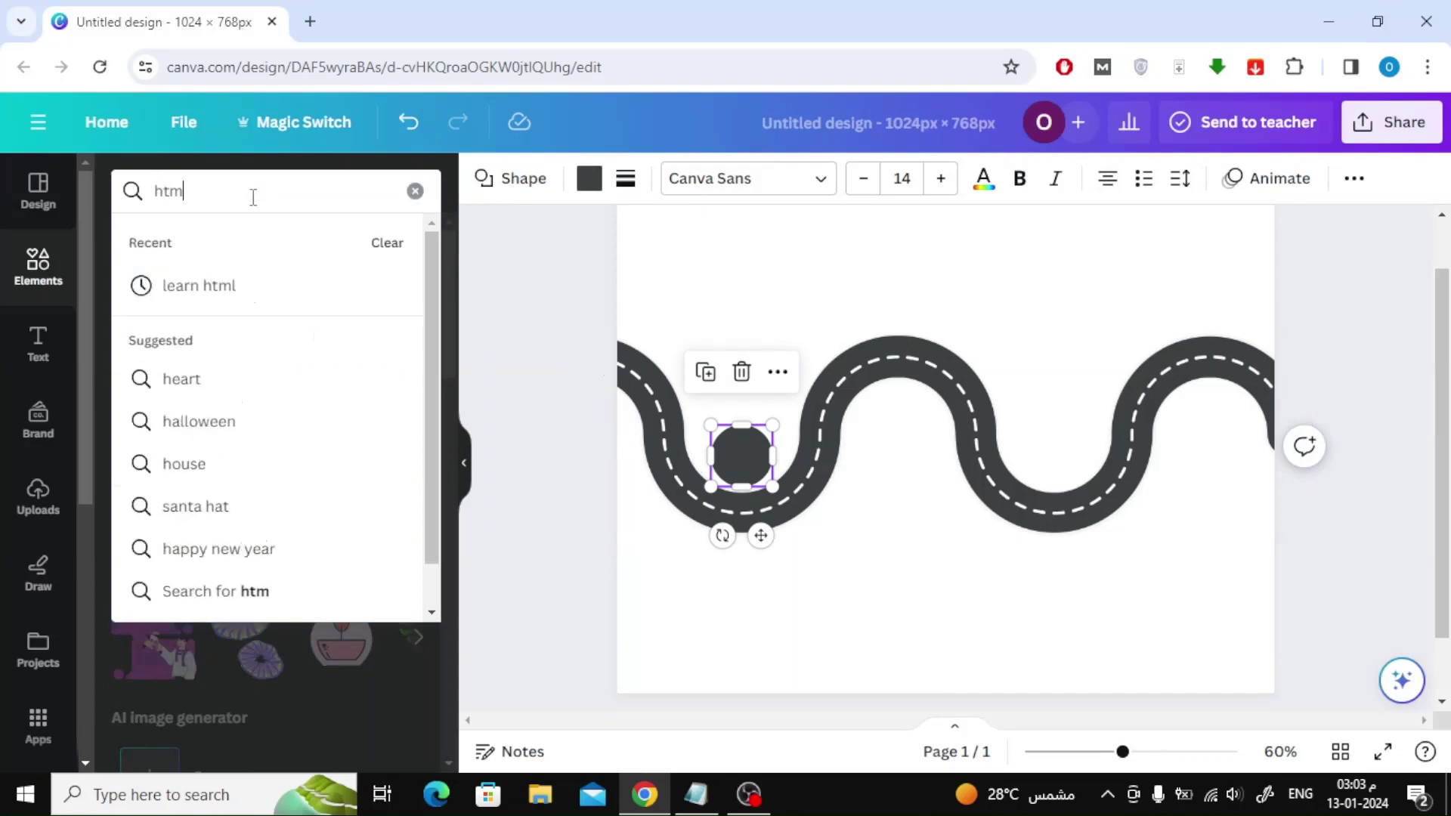
key(Return)
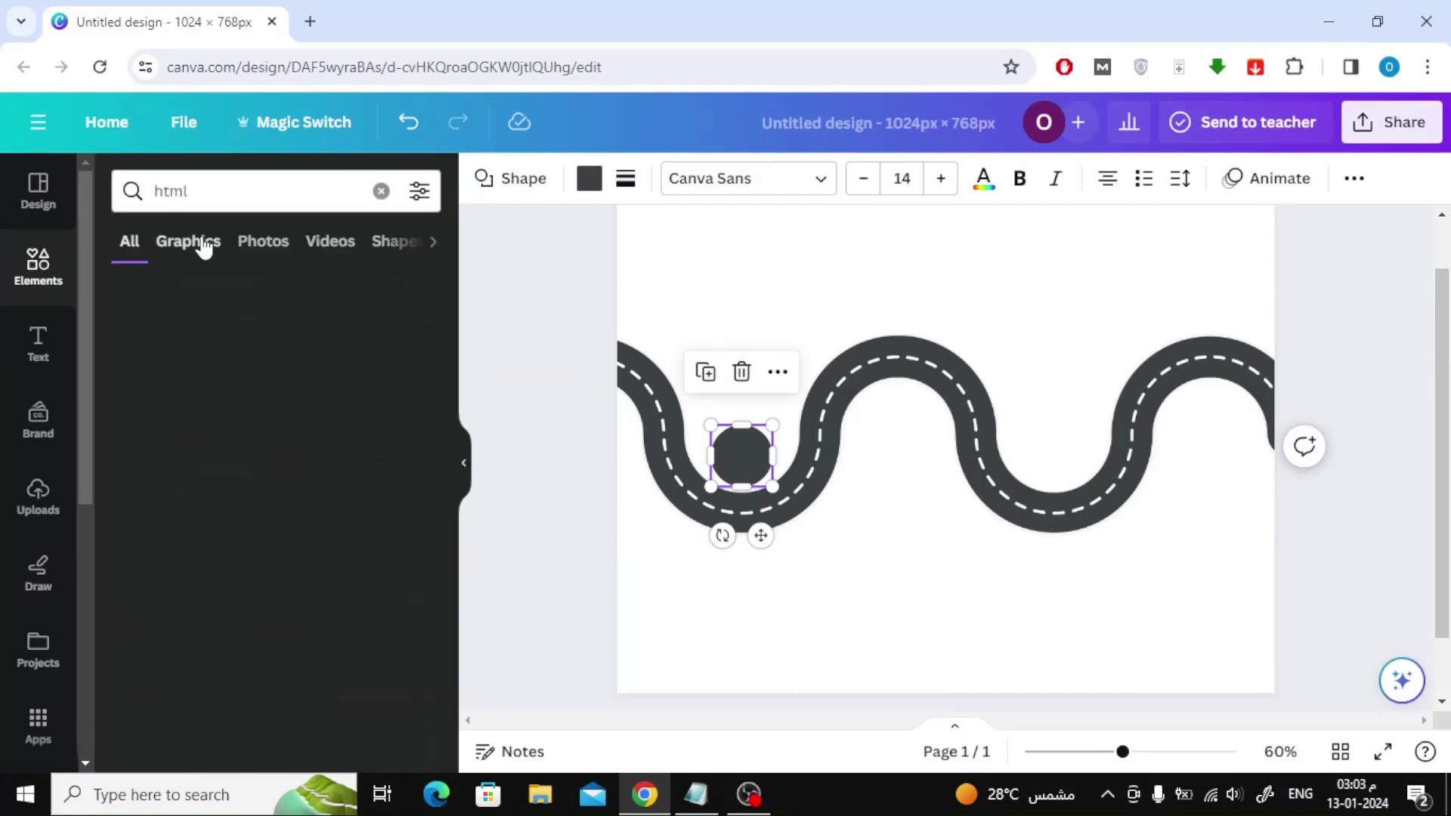
click(200, 242)
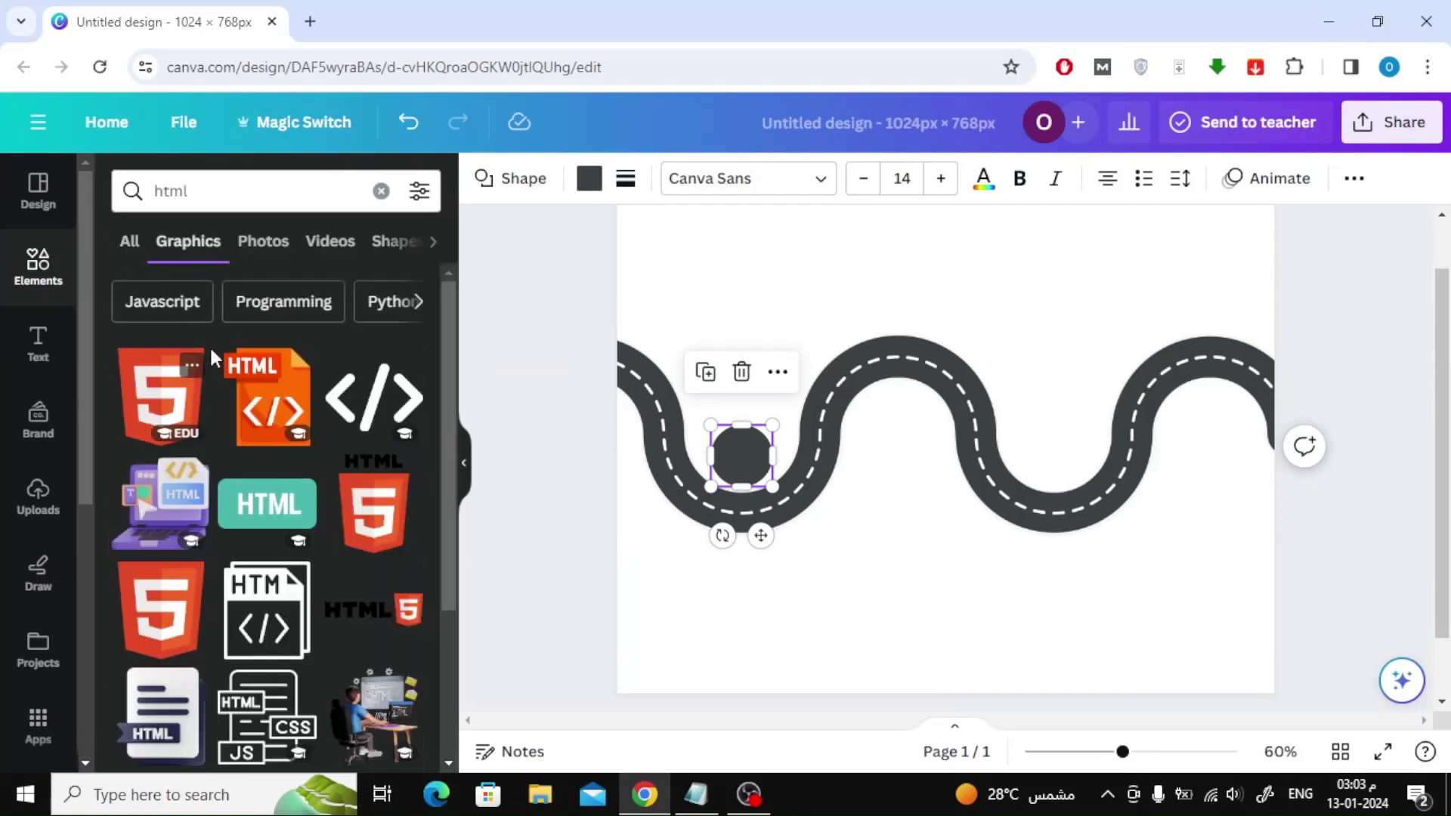
scroll(256, 395, down, 3)
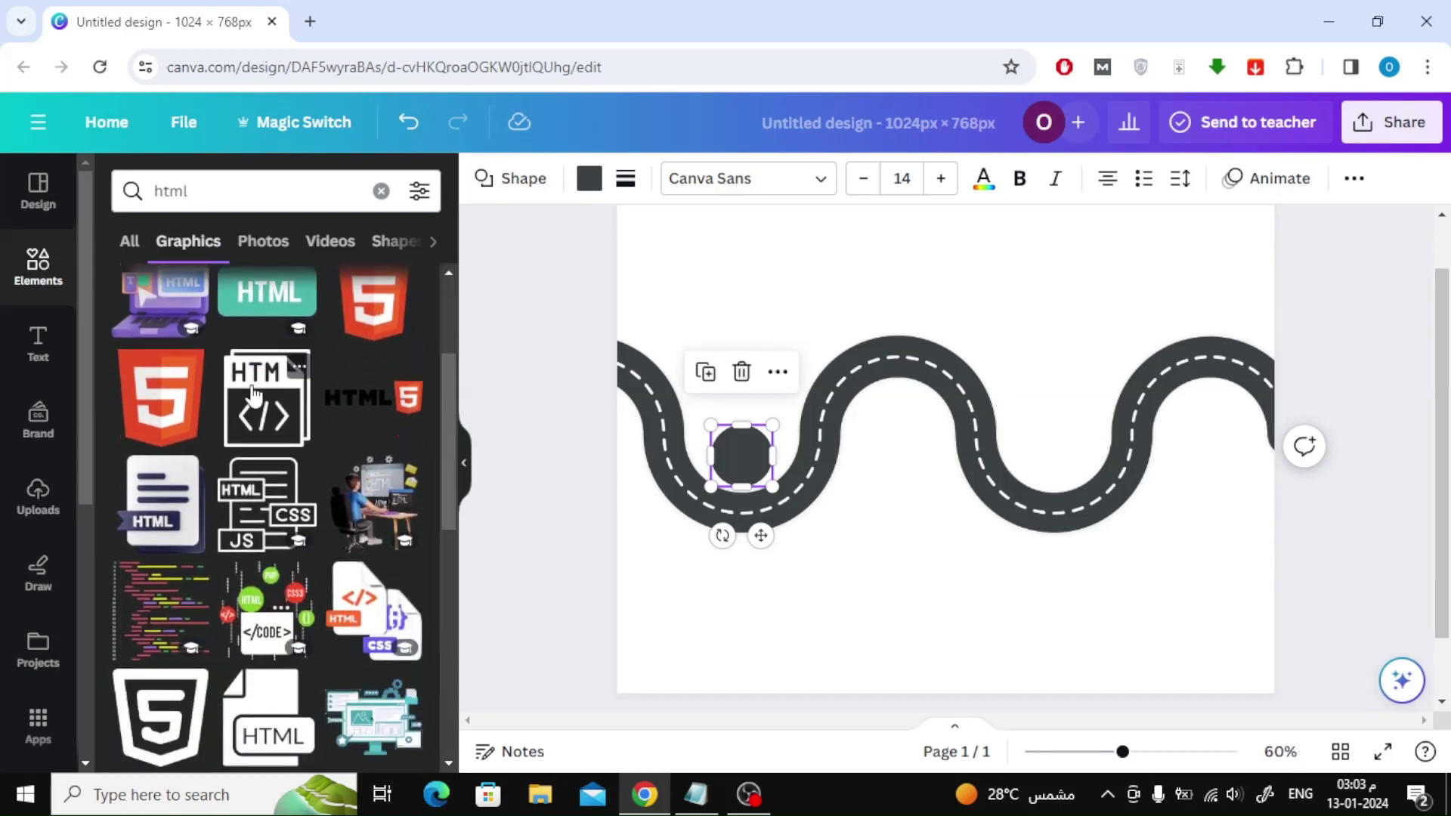
scroll(264, 419, down, 1)
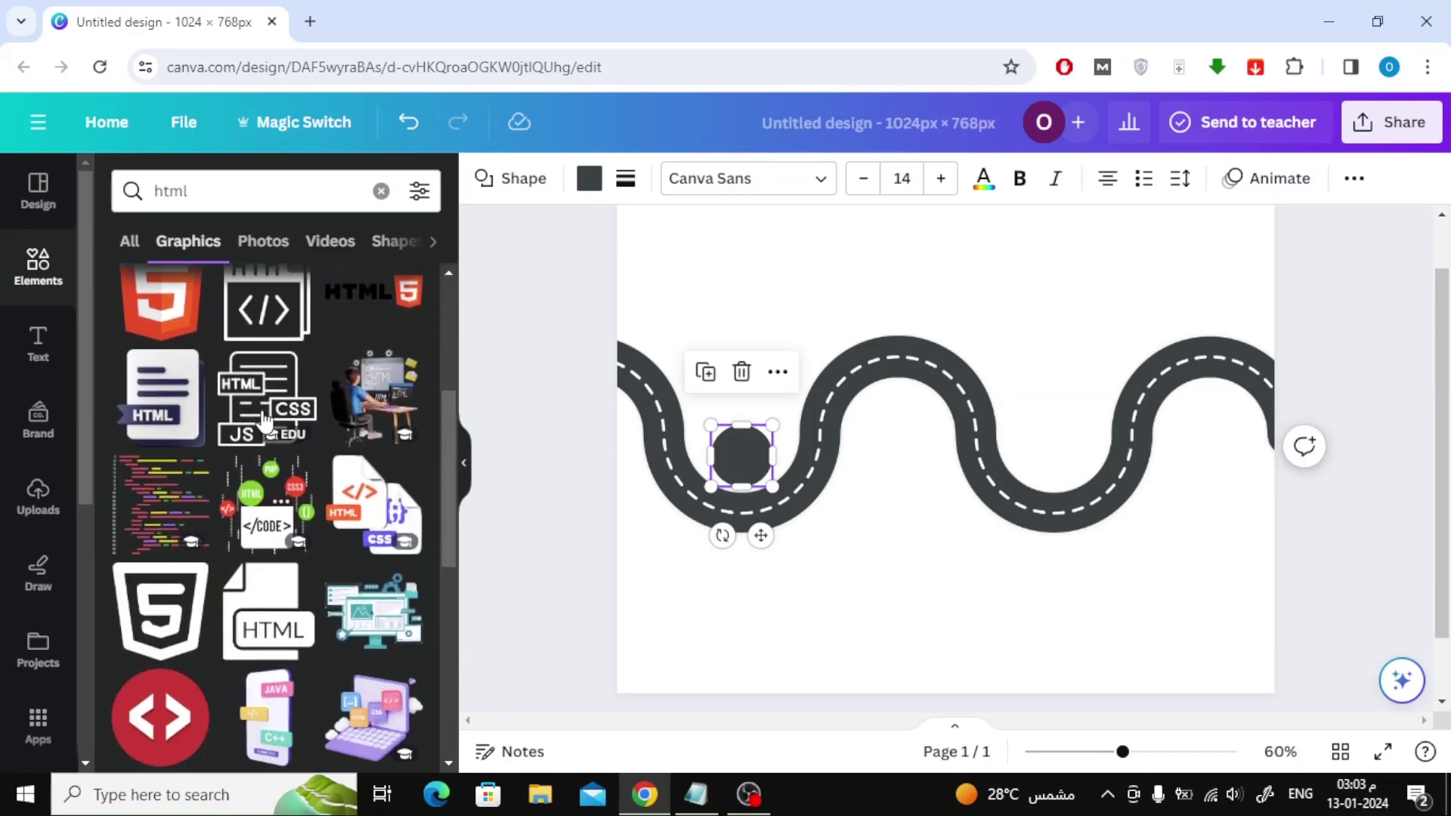
scroll(160, 536, up, 2)
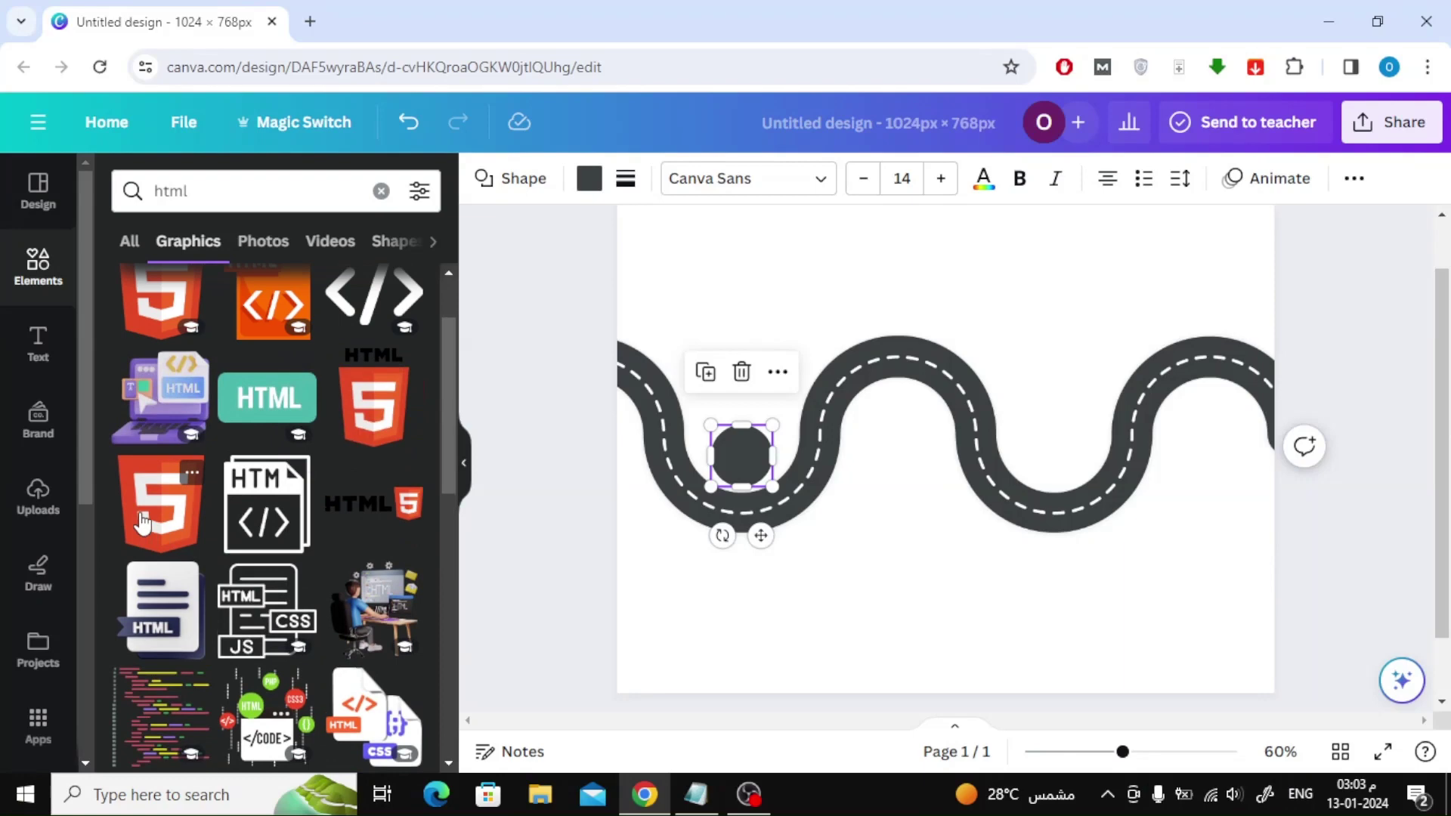
click(160, 536)
Shrink the HTML5 logo and place it below the road.
drag(856, 348, 935, 438)
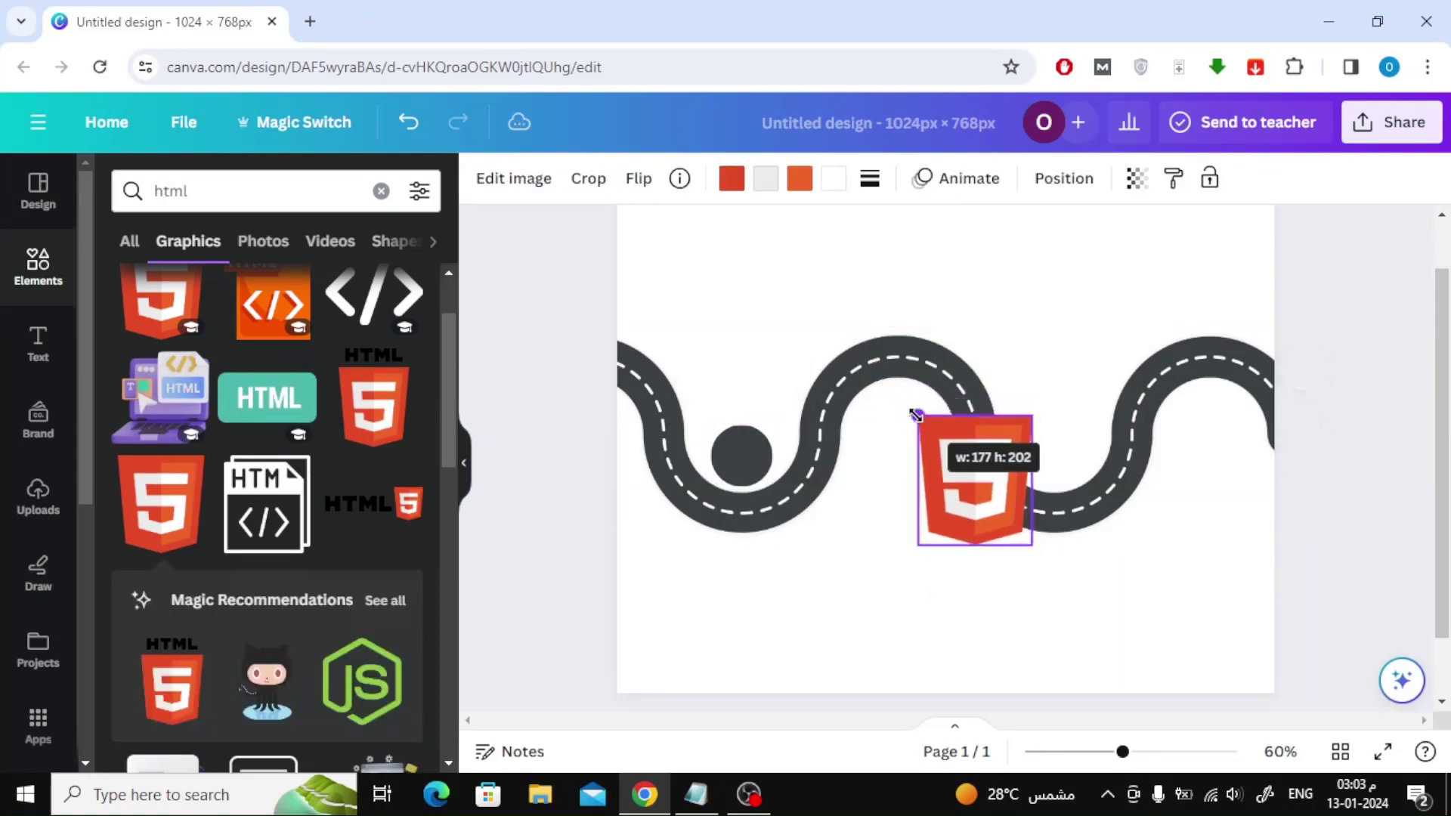
drag(958, 487, 875, 551)
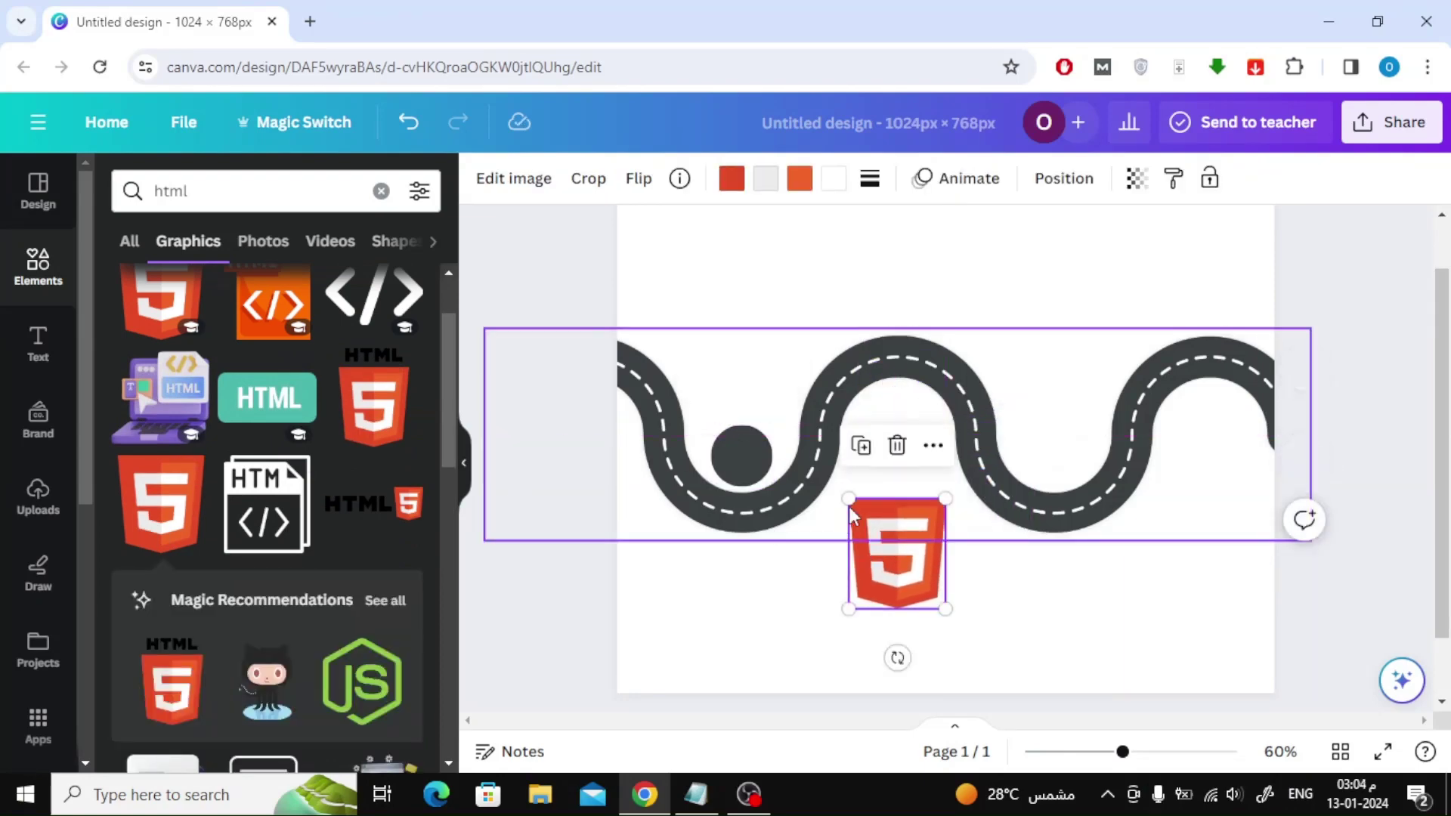
drag(851, 502, 868, 520)
click(736, 451)
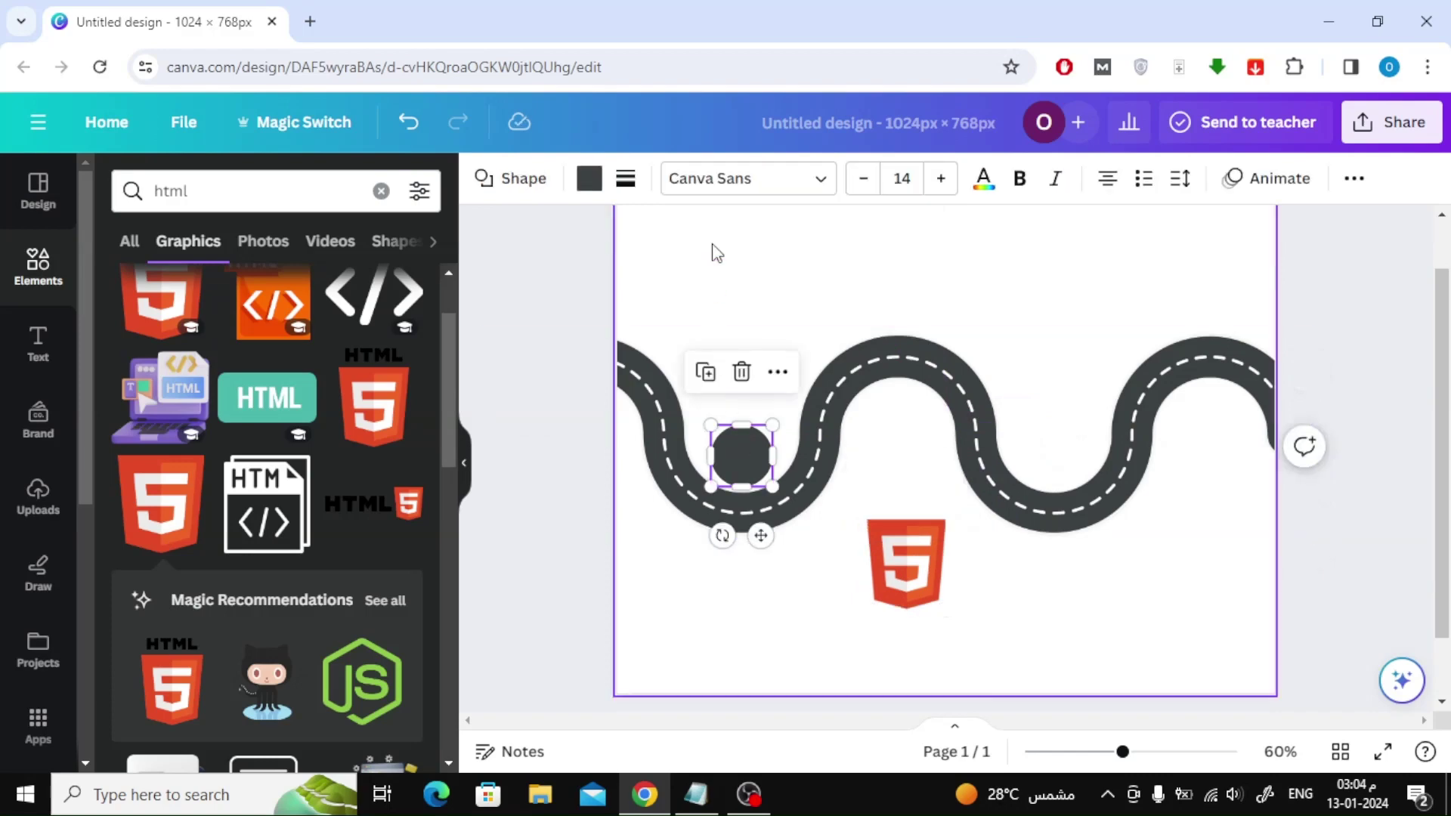
Fill the first circle with a blue-green gradient.
click(589, 177)
scroll(250, 525, down, 4)
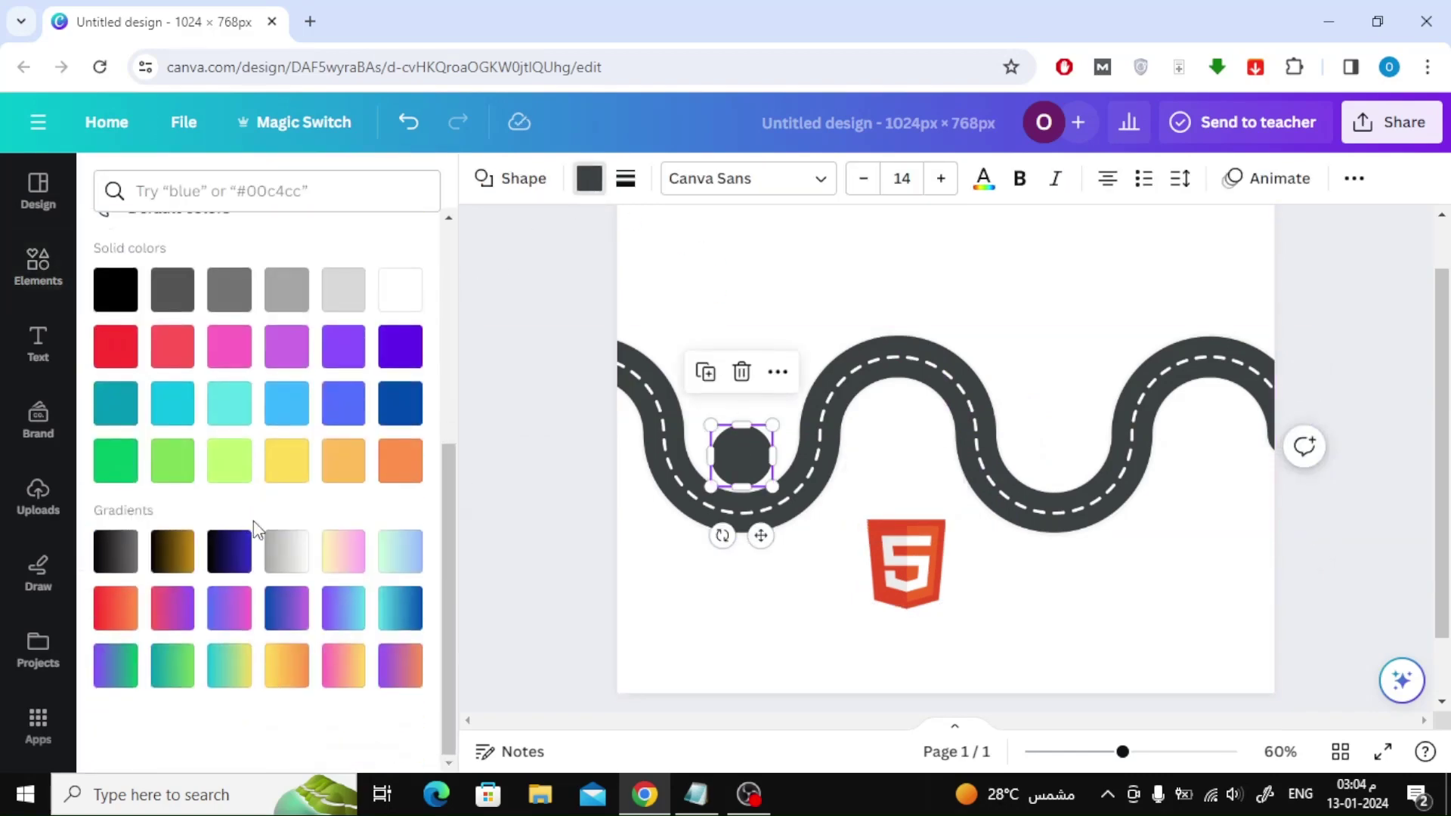
click(102, 675)
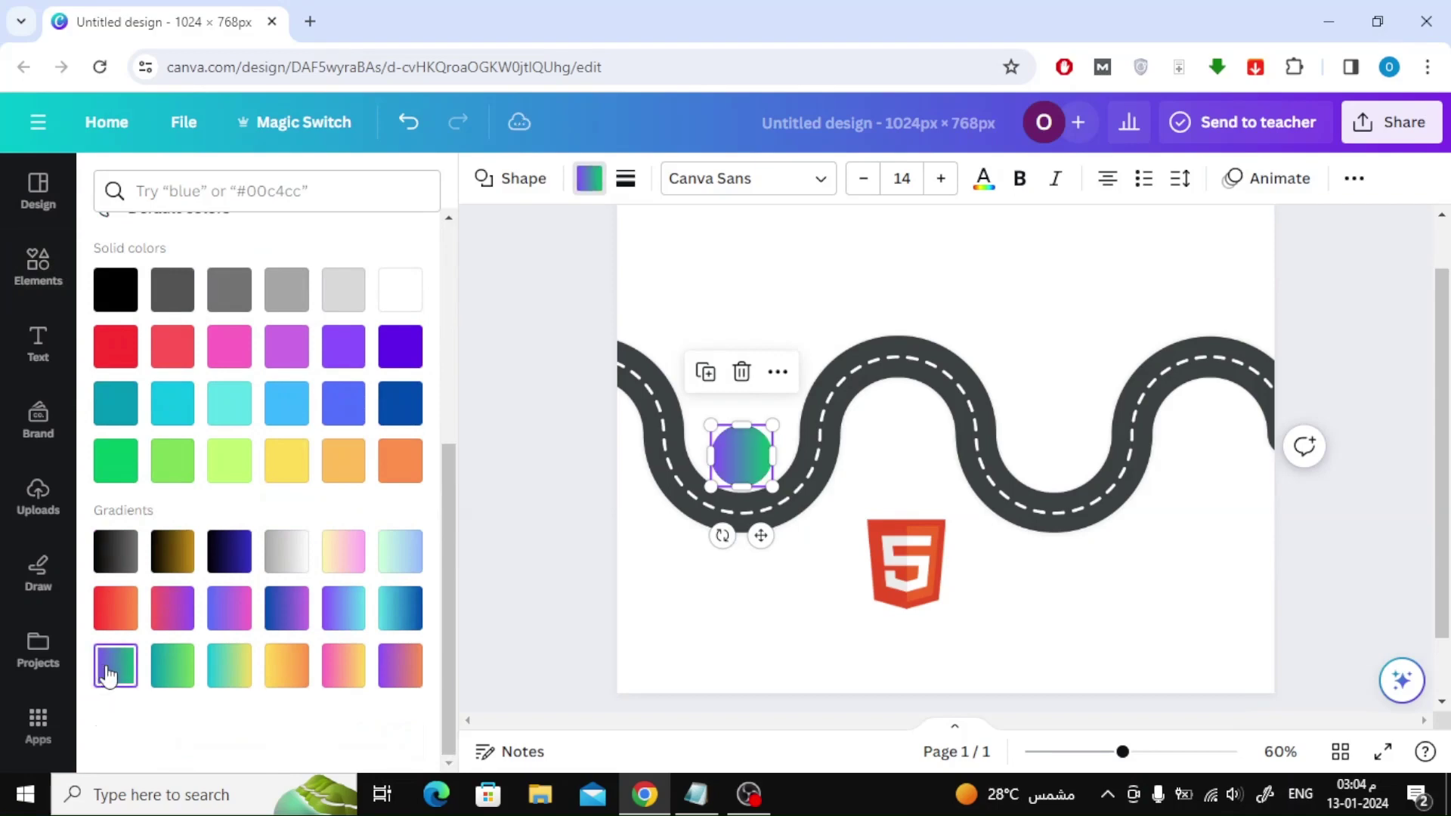
click(749, 621)
Move the HTML5 logo onto the circle and shrink it to fit.
mouse_move(930, 577)
mouse_down()
mouse_move(760, 405)
mouse_move(758, 427)
mouse_up()
drag(781, 367, 774, 388)
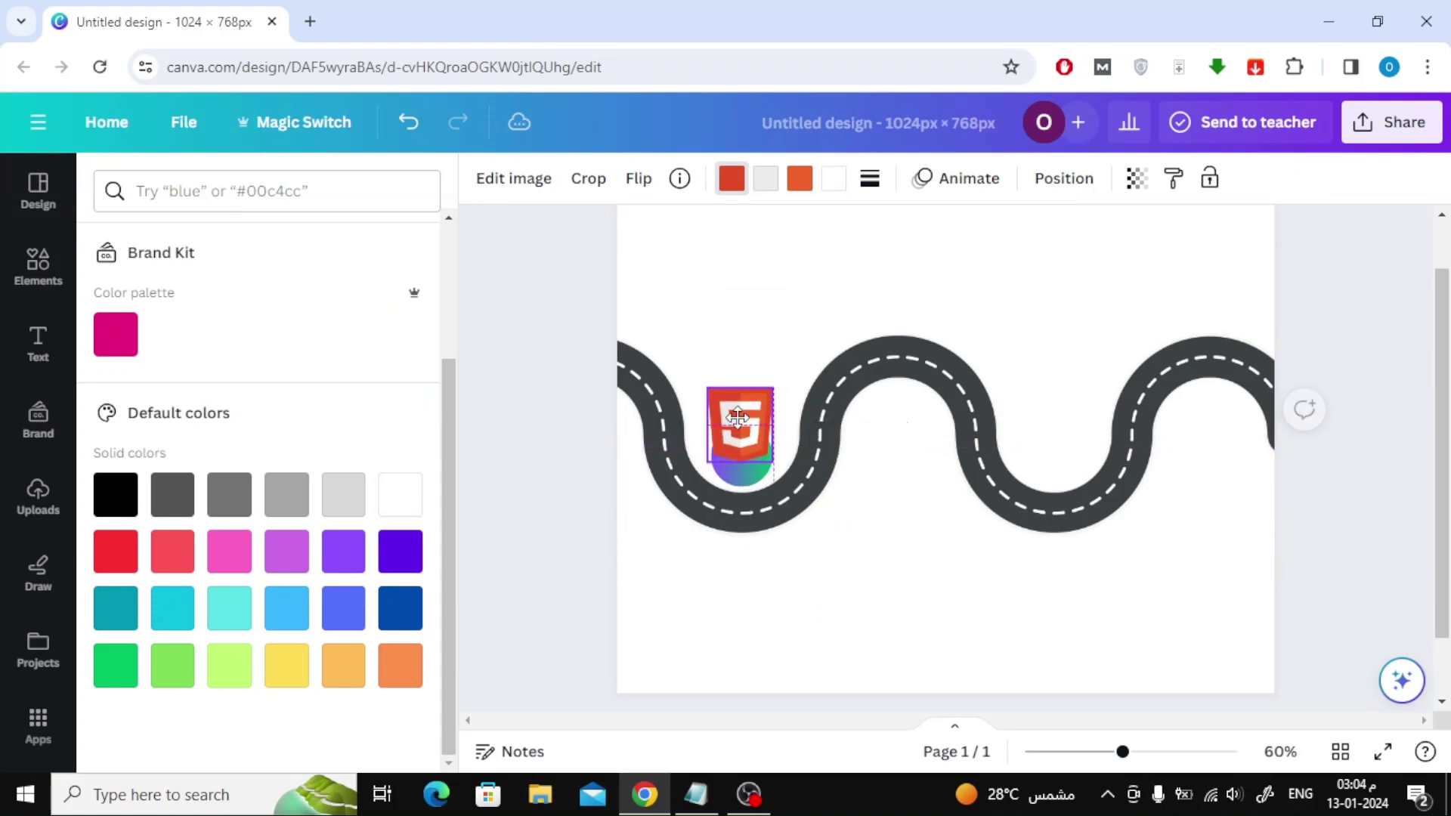
click(897, 557)
scroll(835, 412, up, 1)
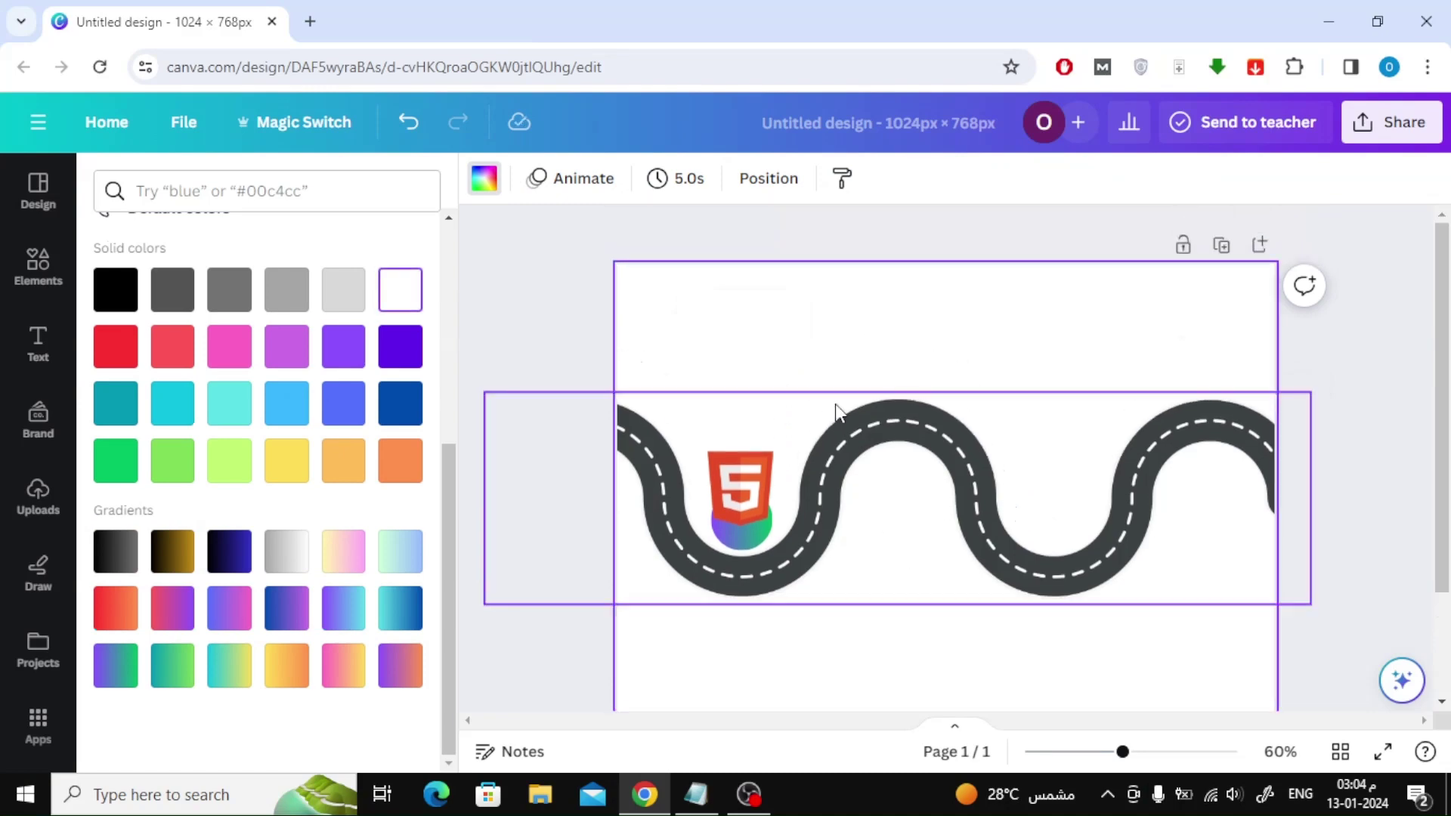
Add a heading, shrink it, move it near the page top and retype it 'Learn HTML'.
click(39, 371)
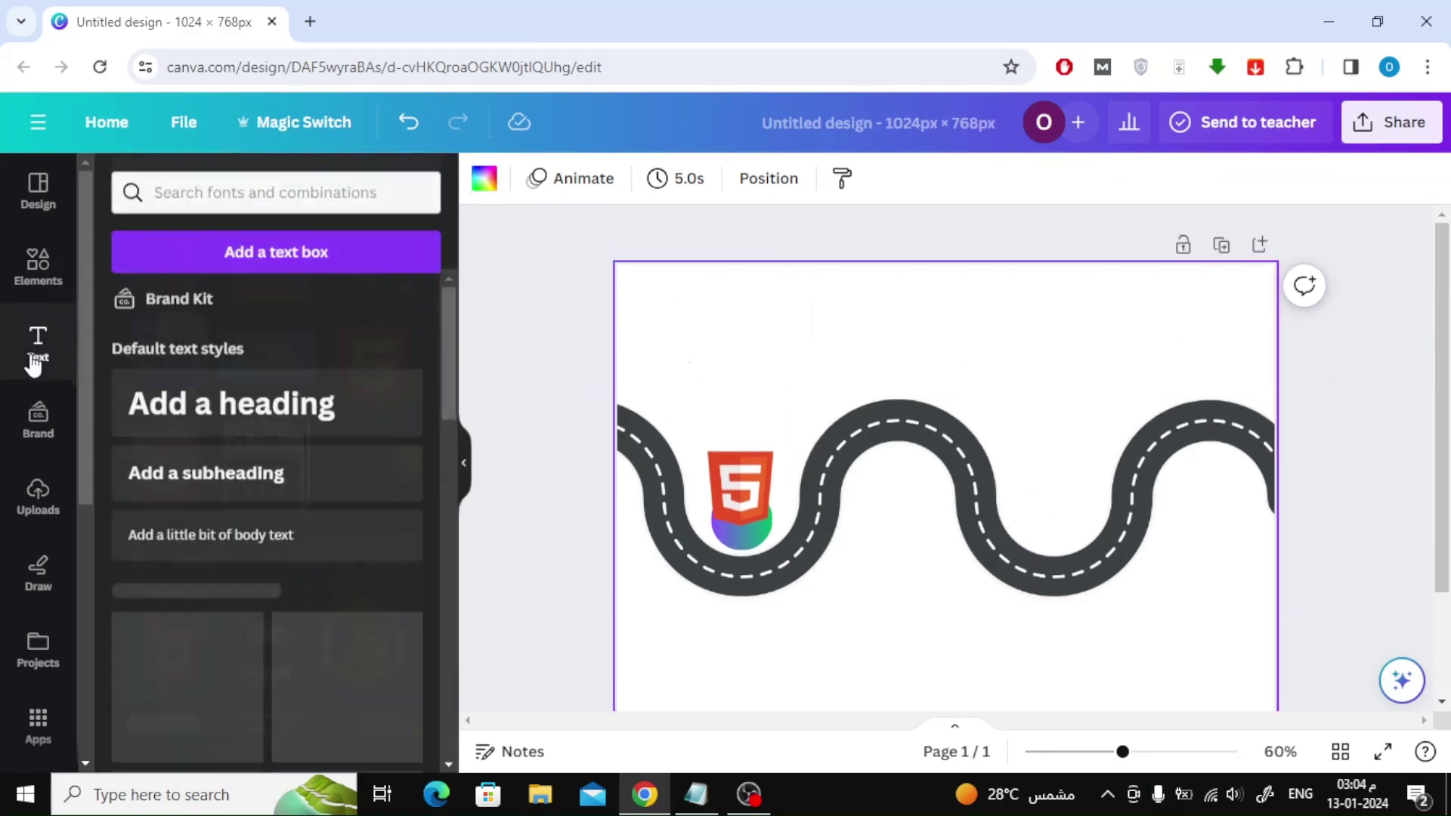
click(354, 399)
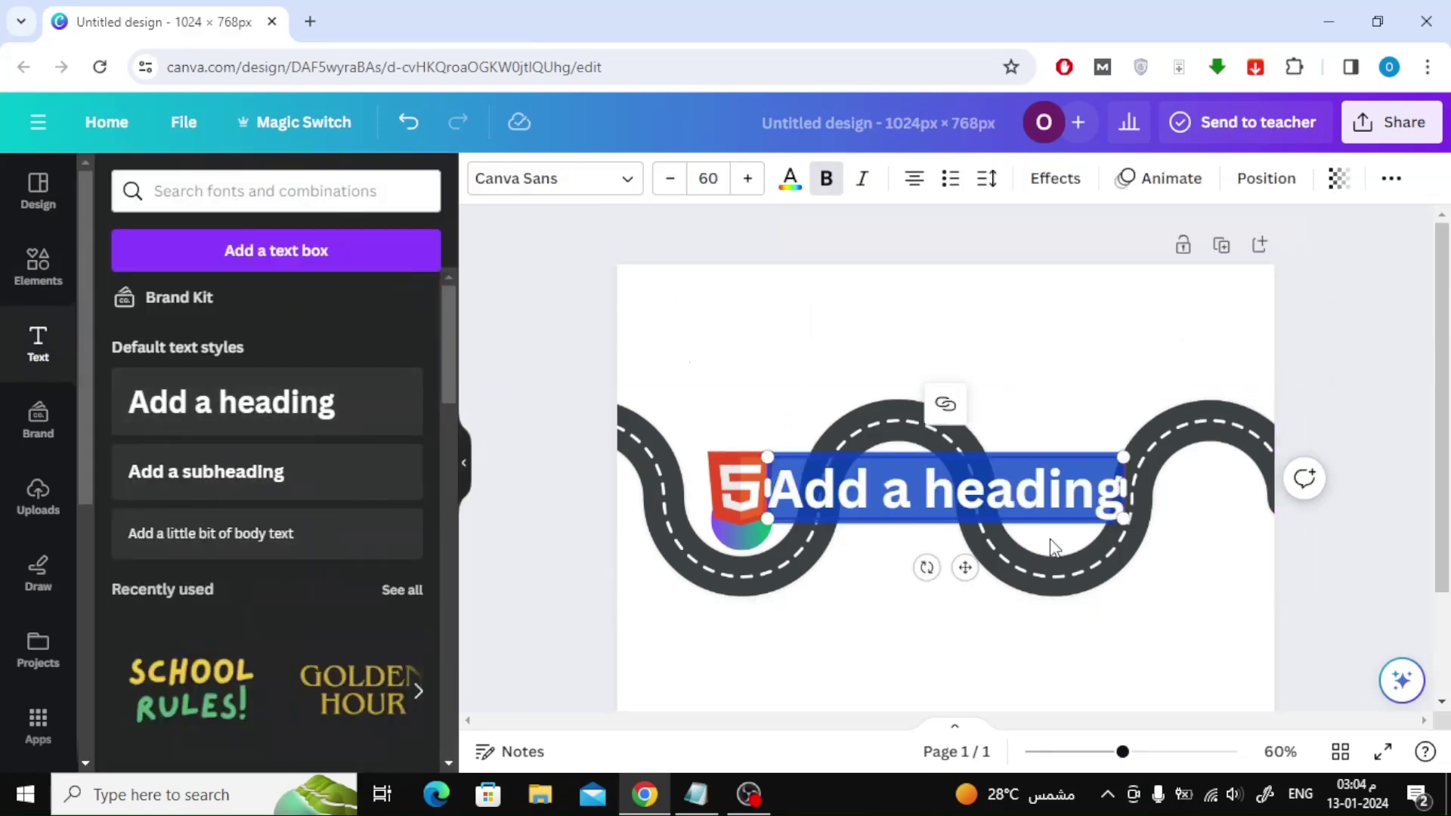
drag(1124, 519, 995, 489)
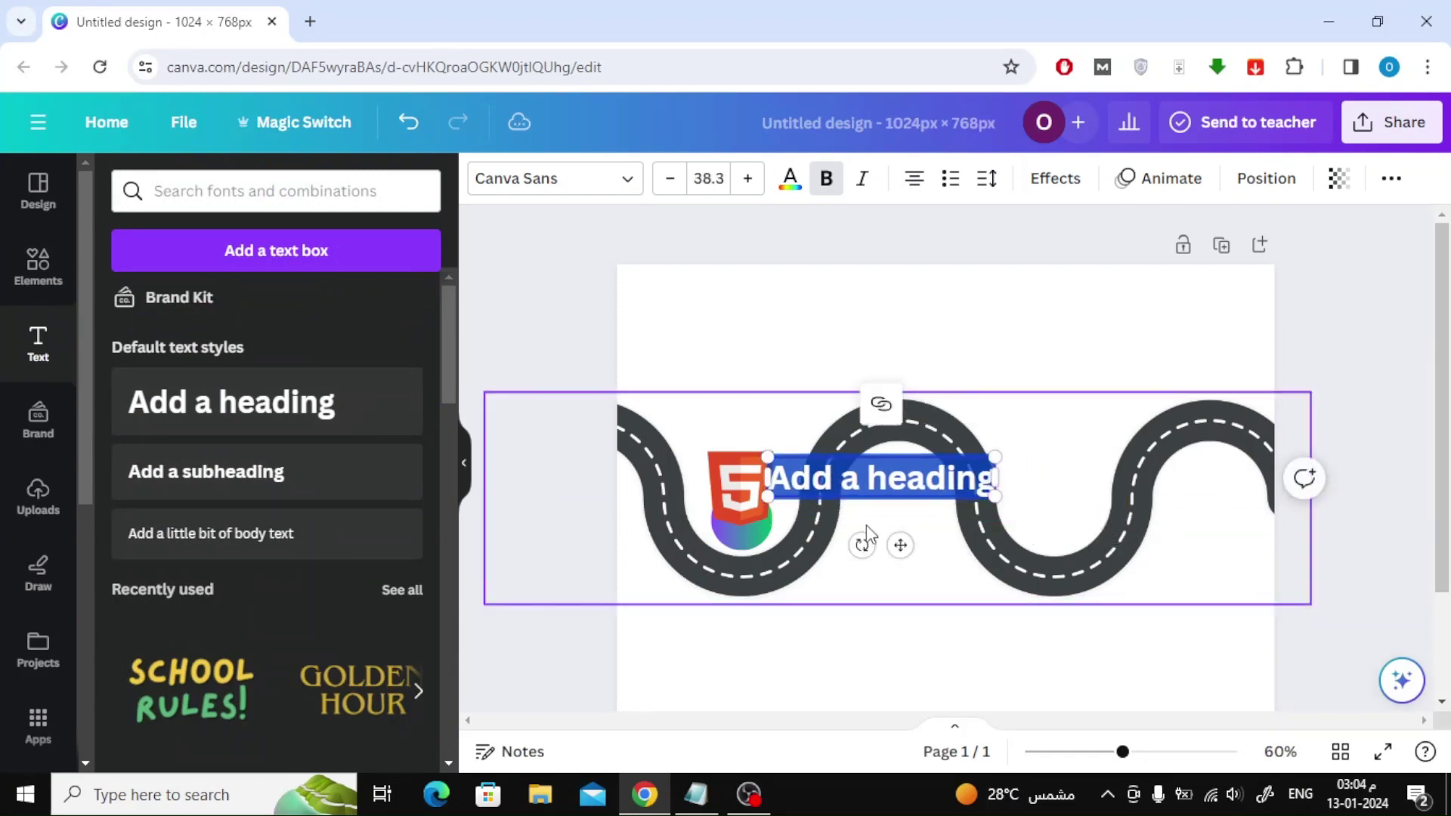
drag(869, 541, 804, 375)
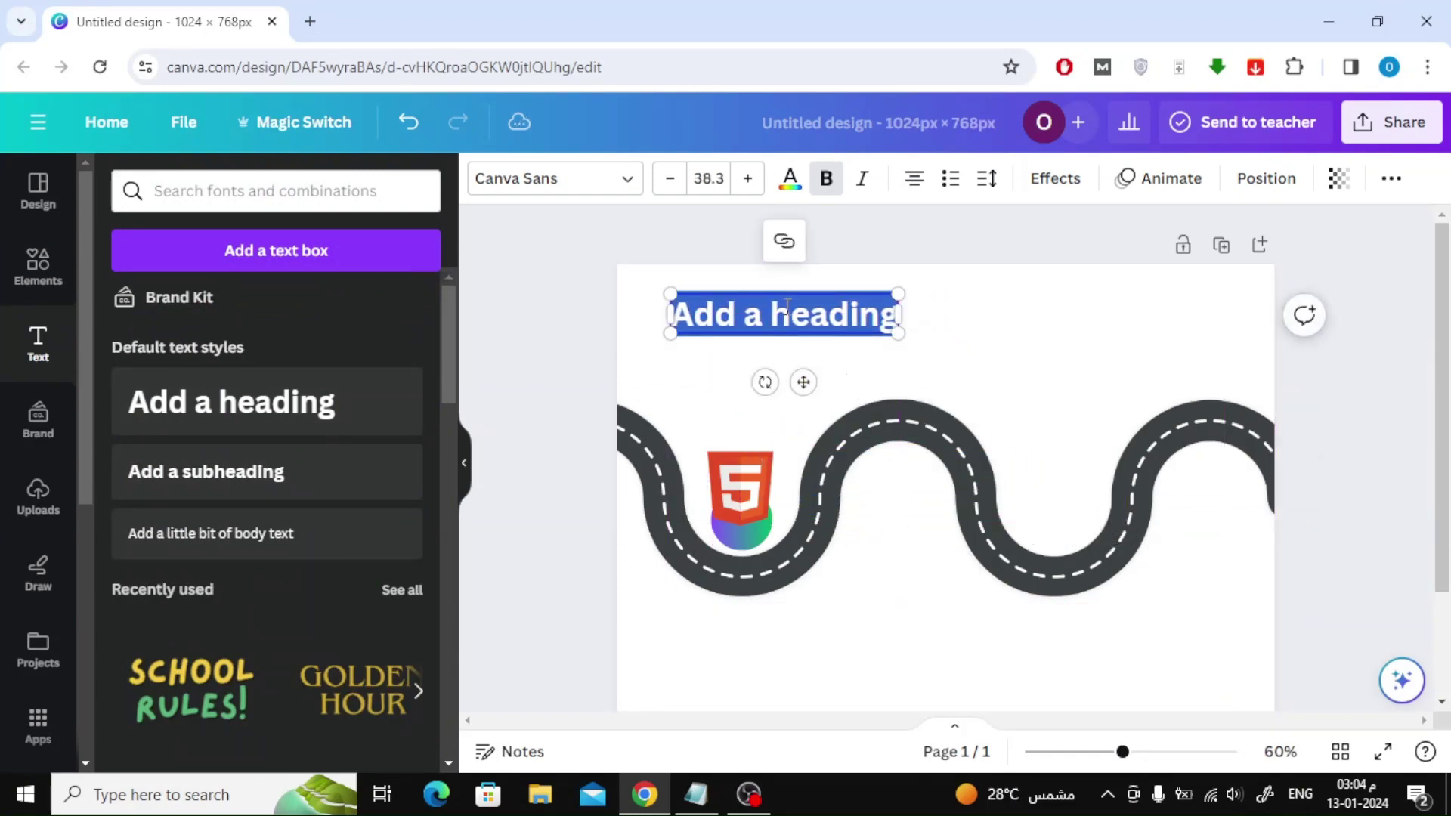
triple_click(788, 312)
text(L)
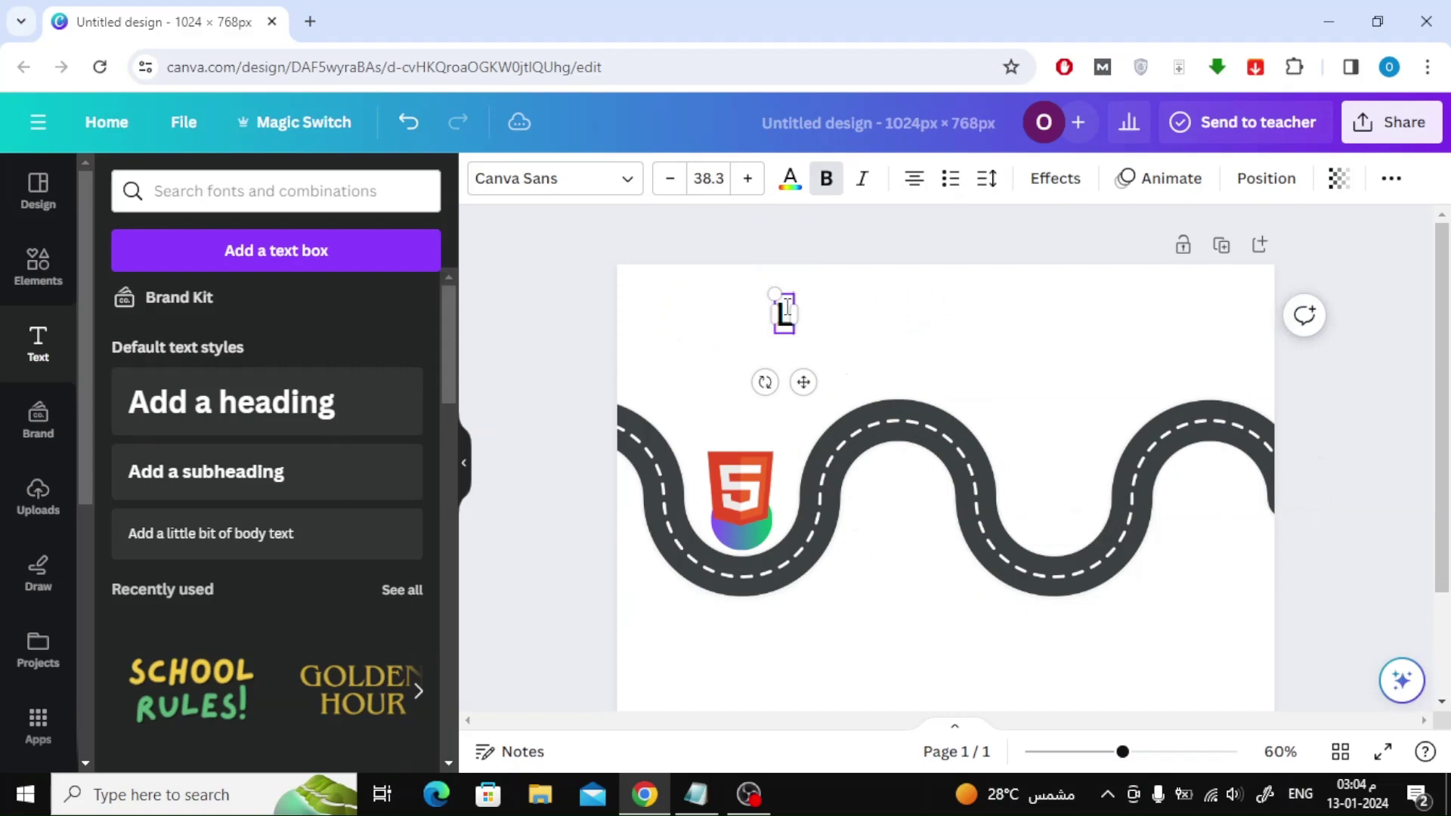
text(earn H)
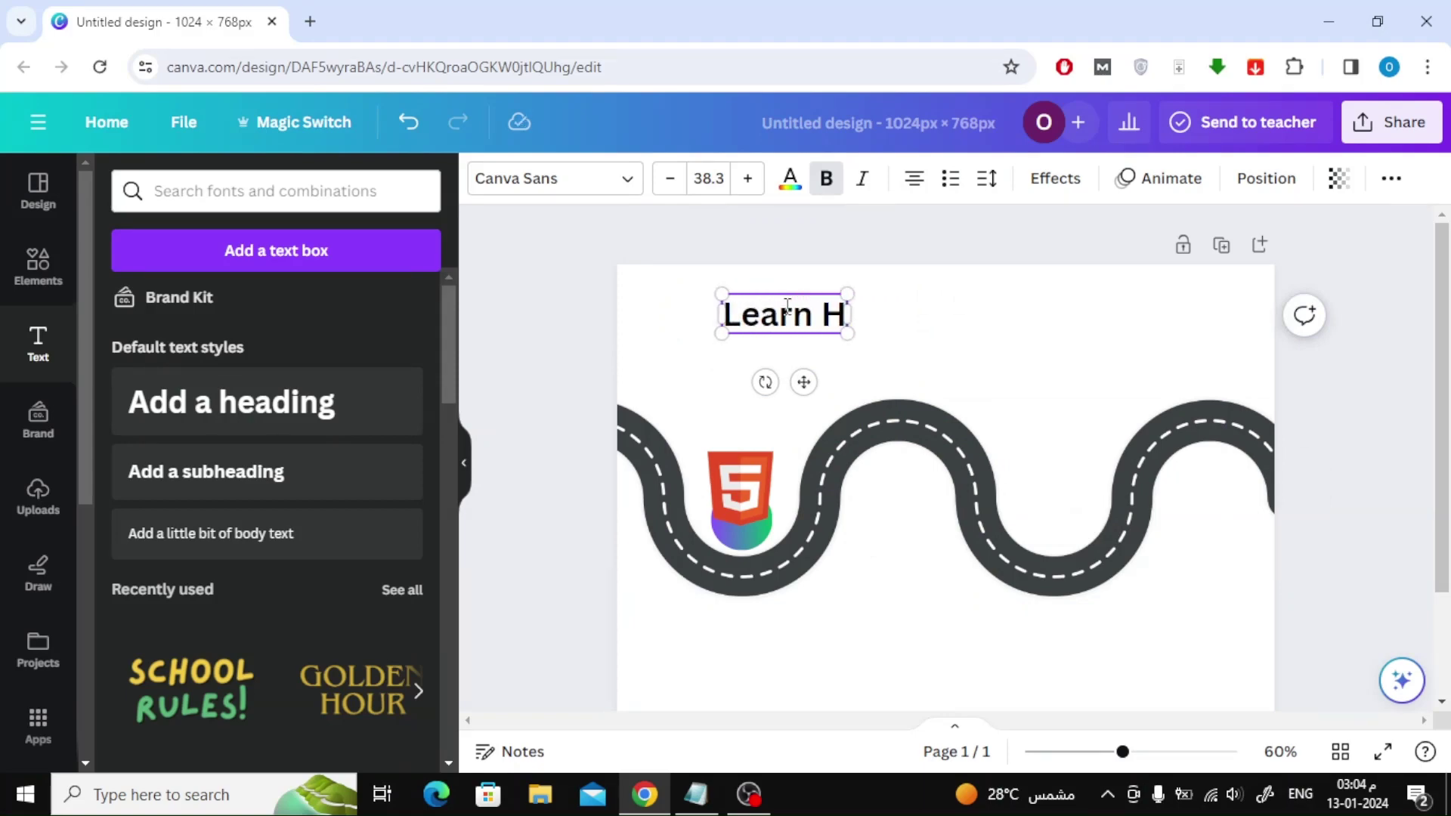
text(TML)
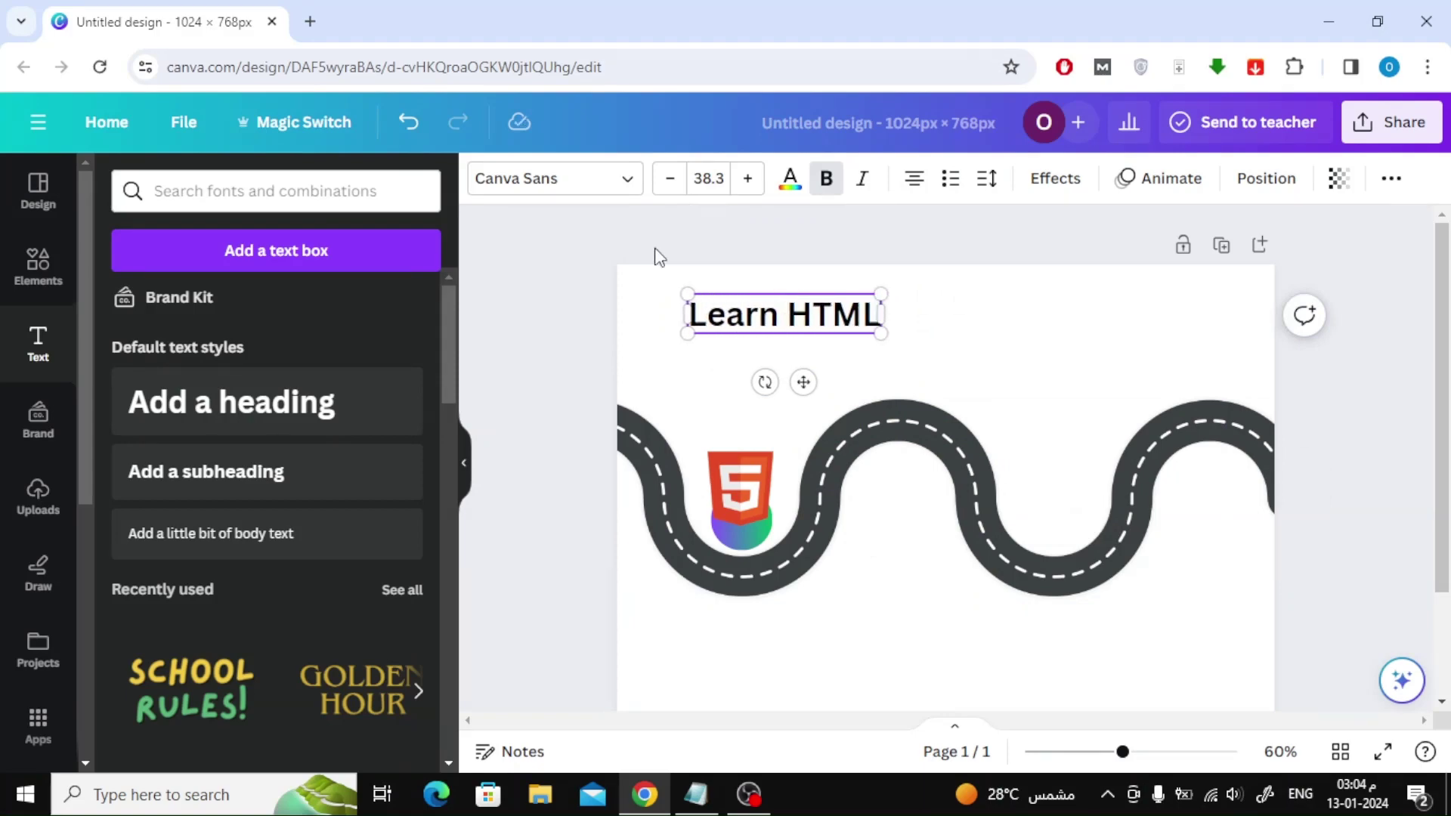
Add a body text box beneath the Learn HTML heading.
click(260, 537)
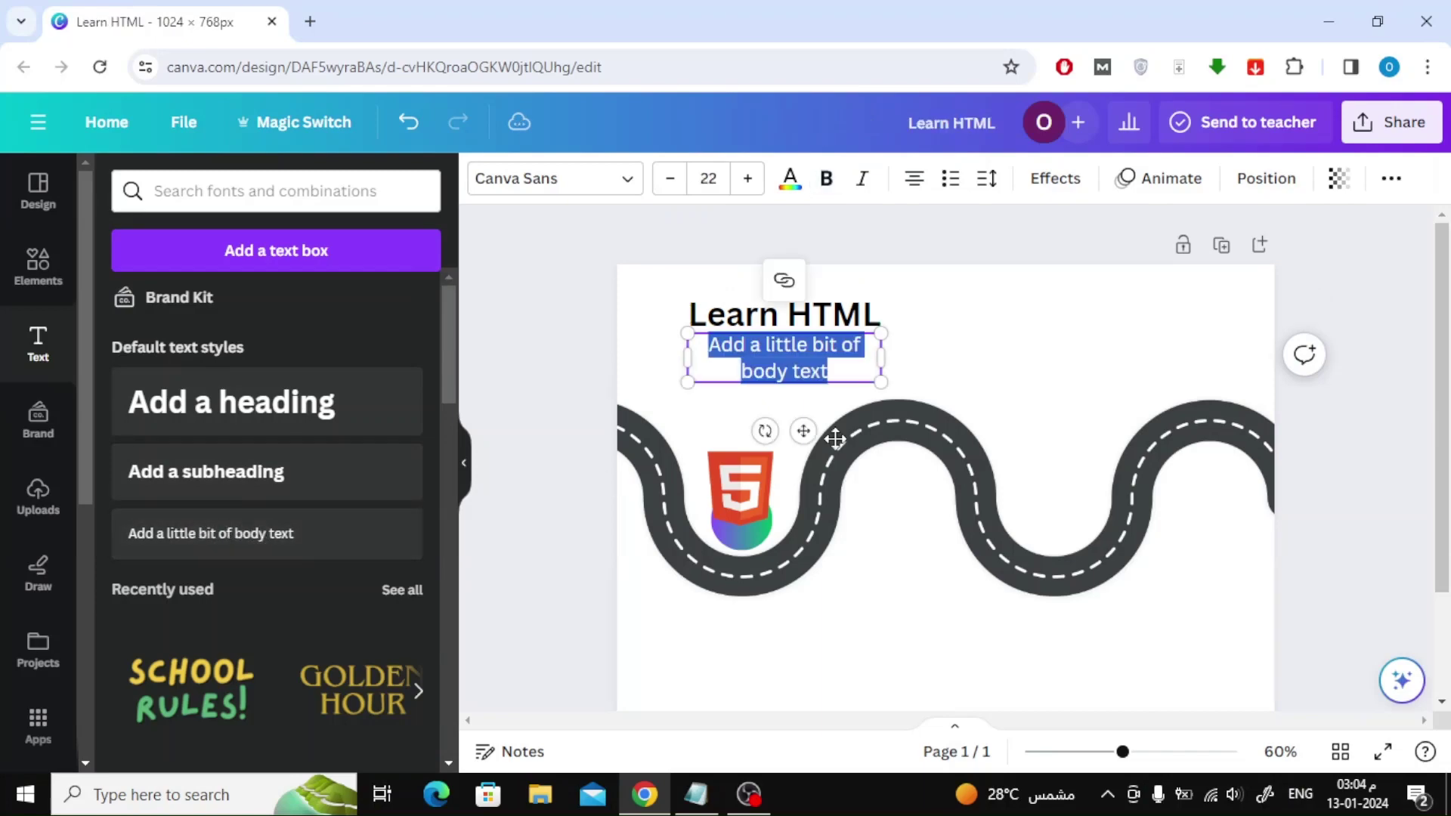
click(984, 298)
click(794, 366)
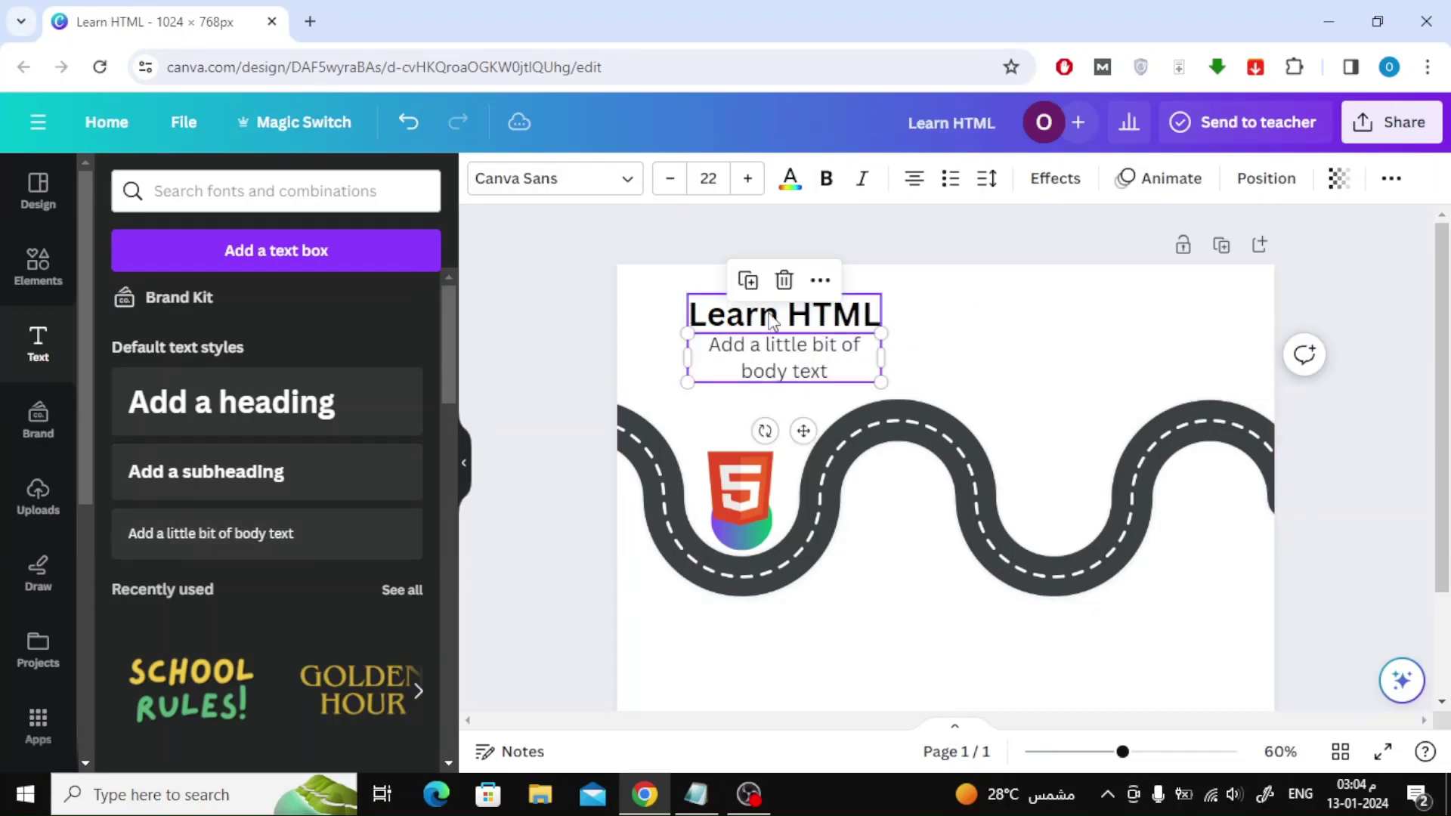
Change the heading and body text font to Montserrat.
shift+click(735, 319)
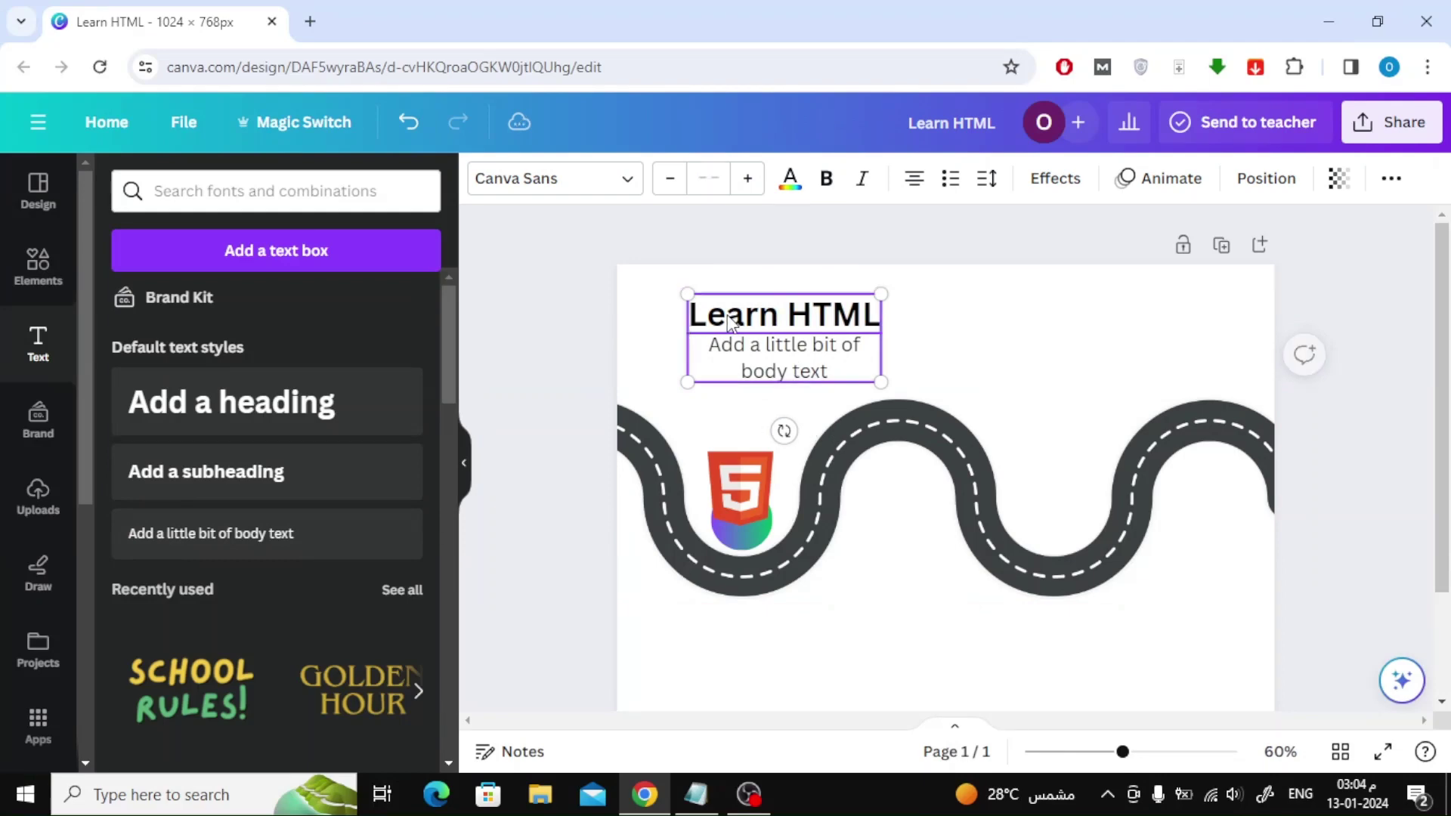
click(589, 181)
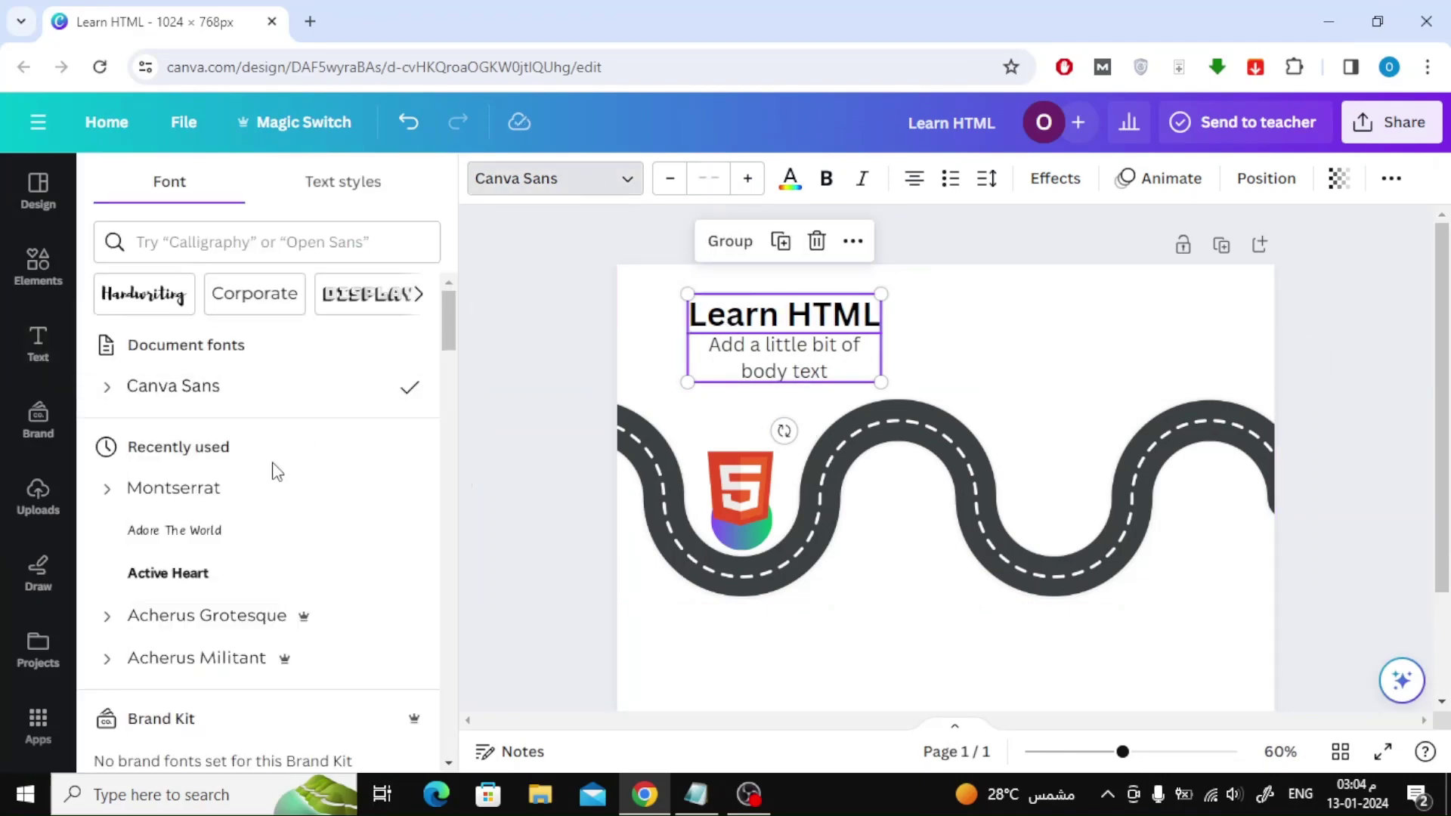
click(339, 503)
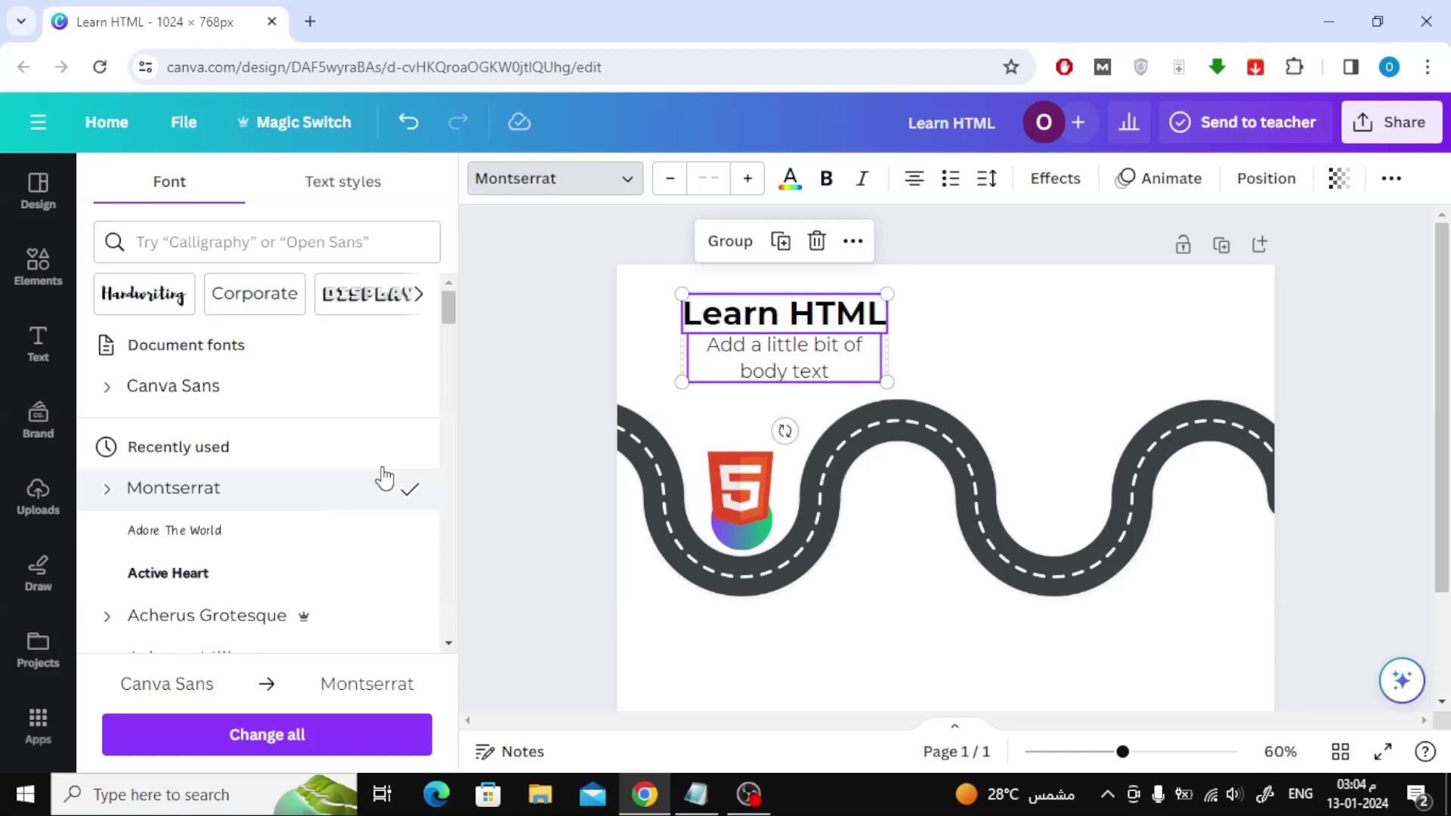
click(706, 346)
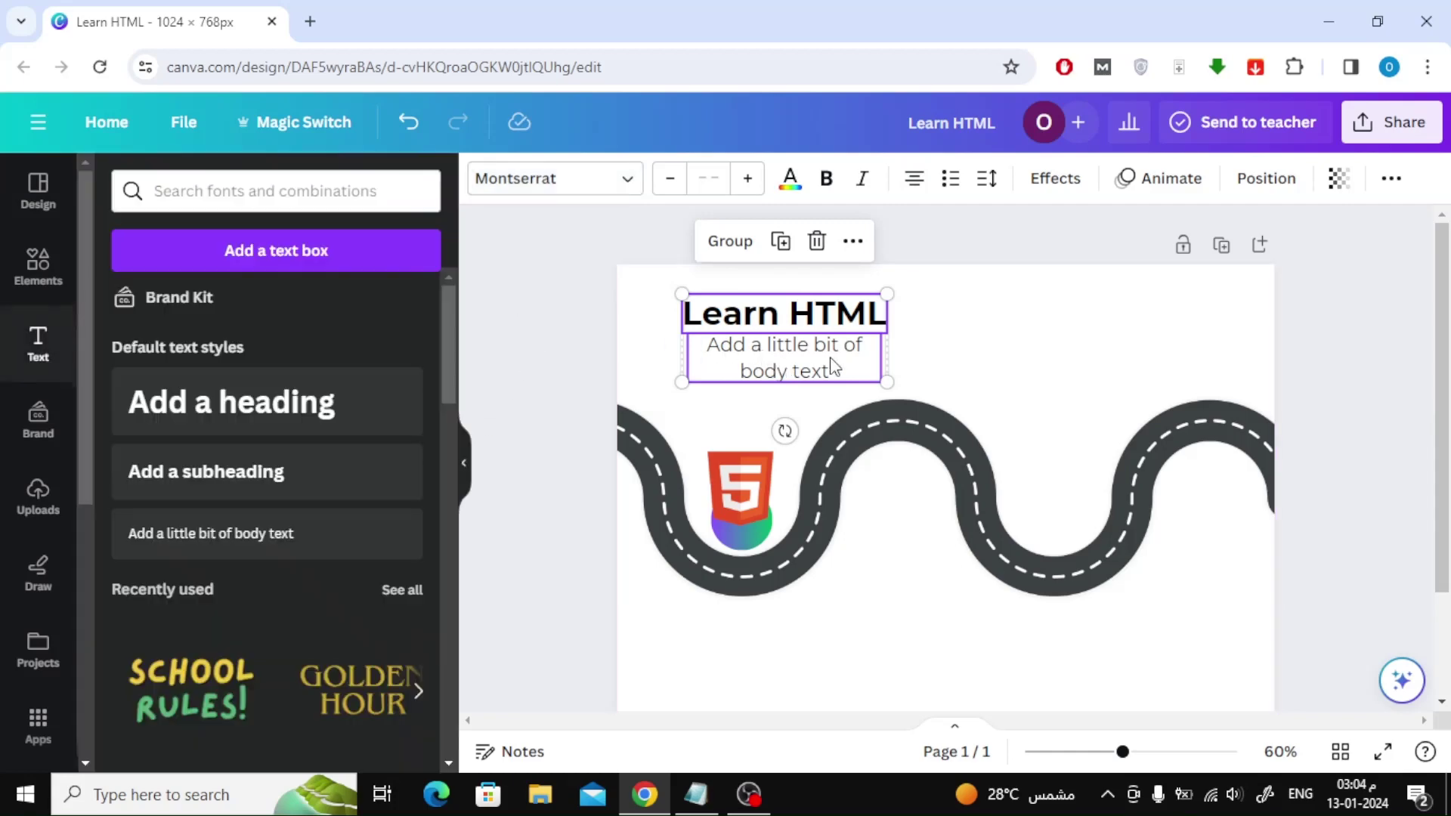
Paste a second line of placeholder text into the body box.
click(1006, 348)
double_click(794, 354)
key(ctrl+c)
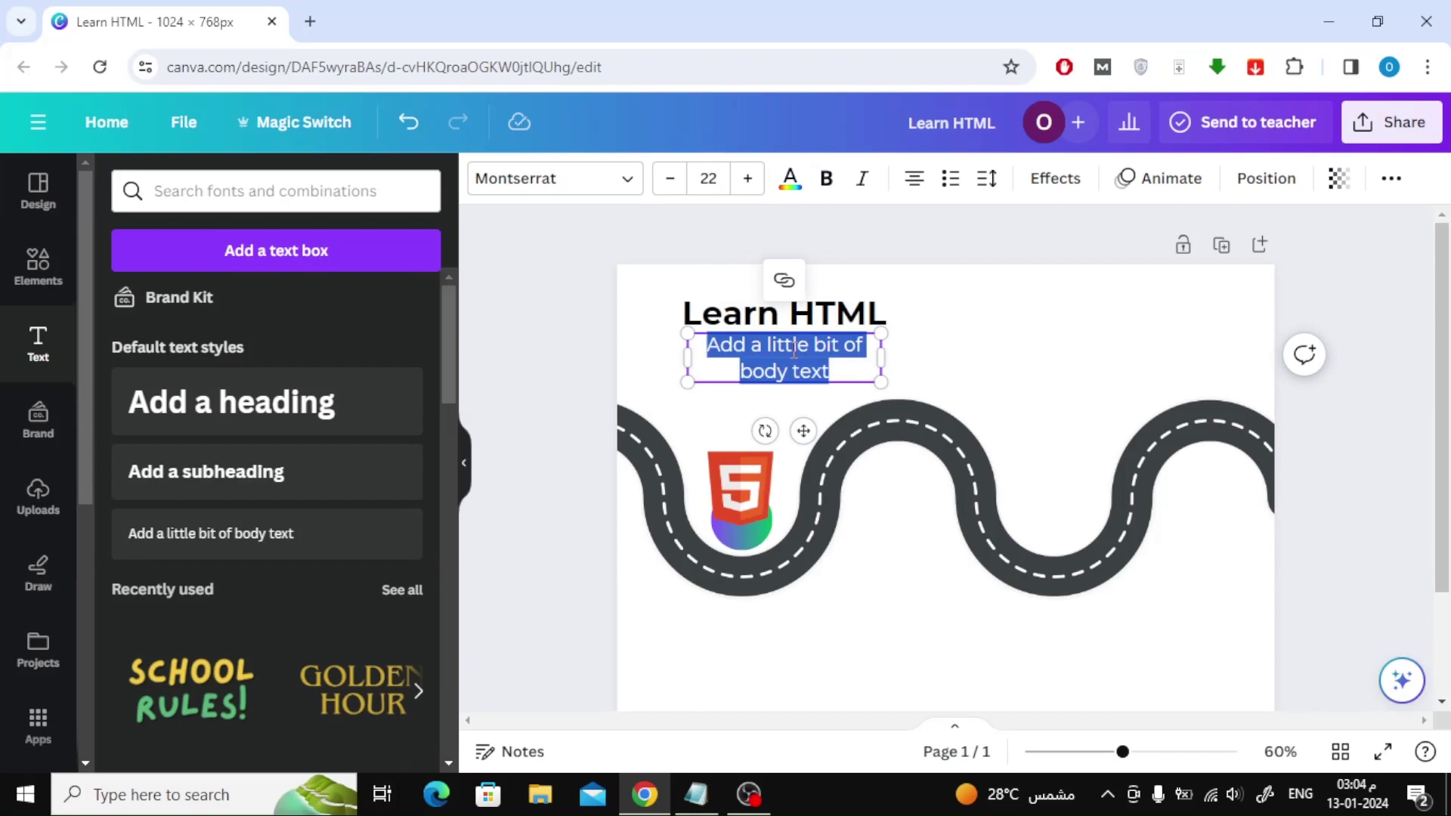
click(835, 368)
key(Return)
key(ctrl+v)
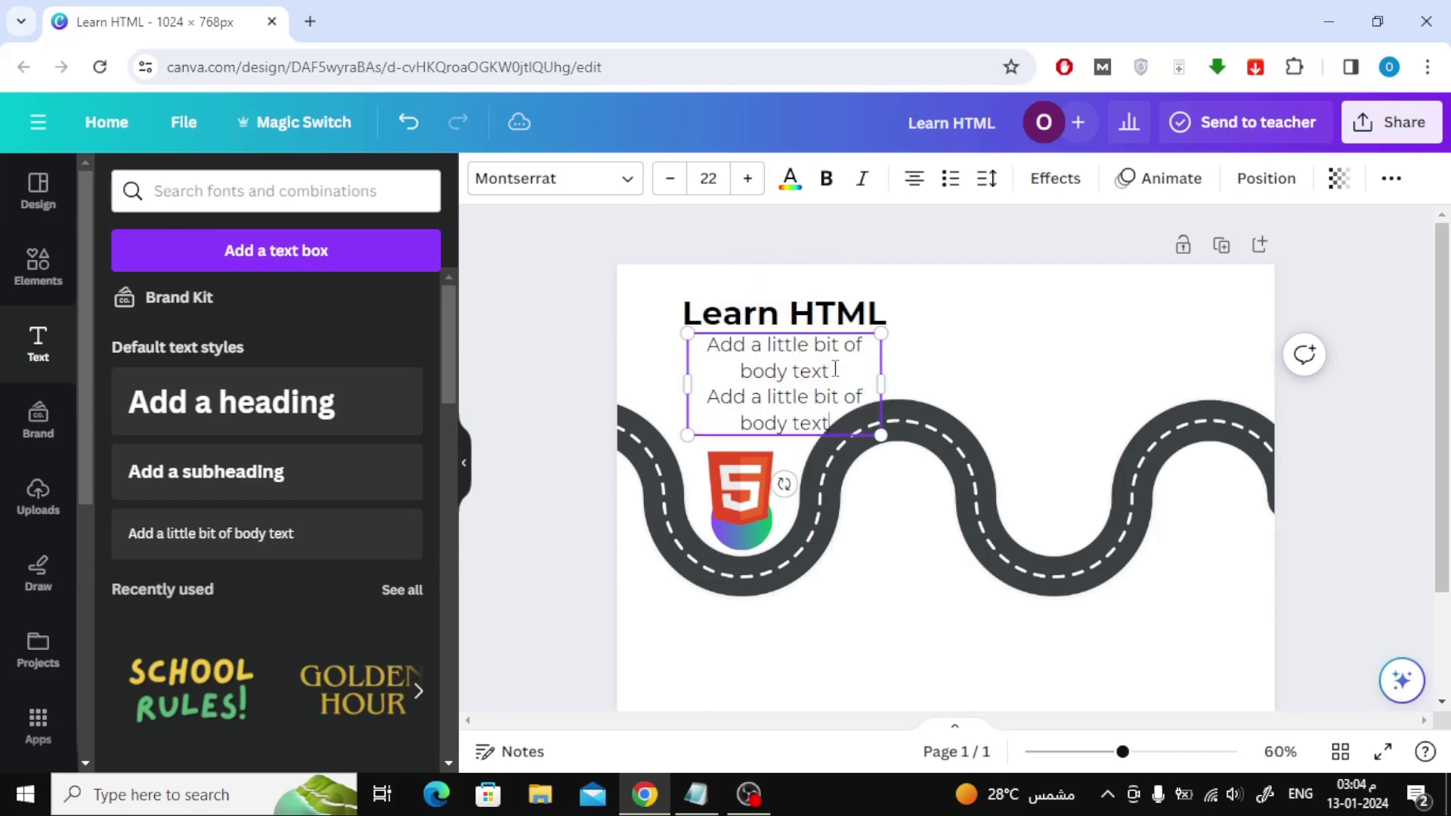
click(1028, 352)
Scale the Learn HTML heading and body text down together.
click(840, 314)
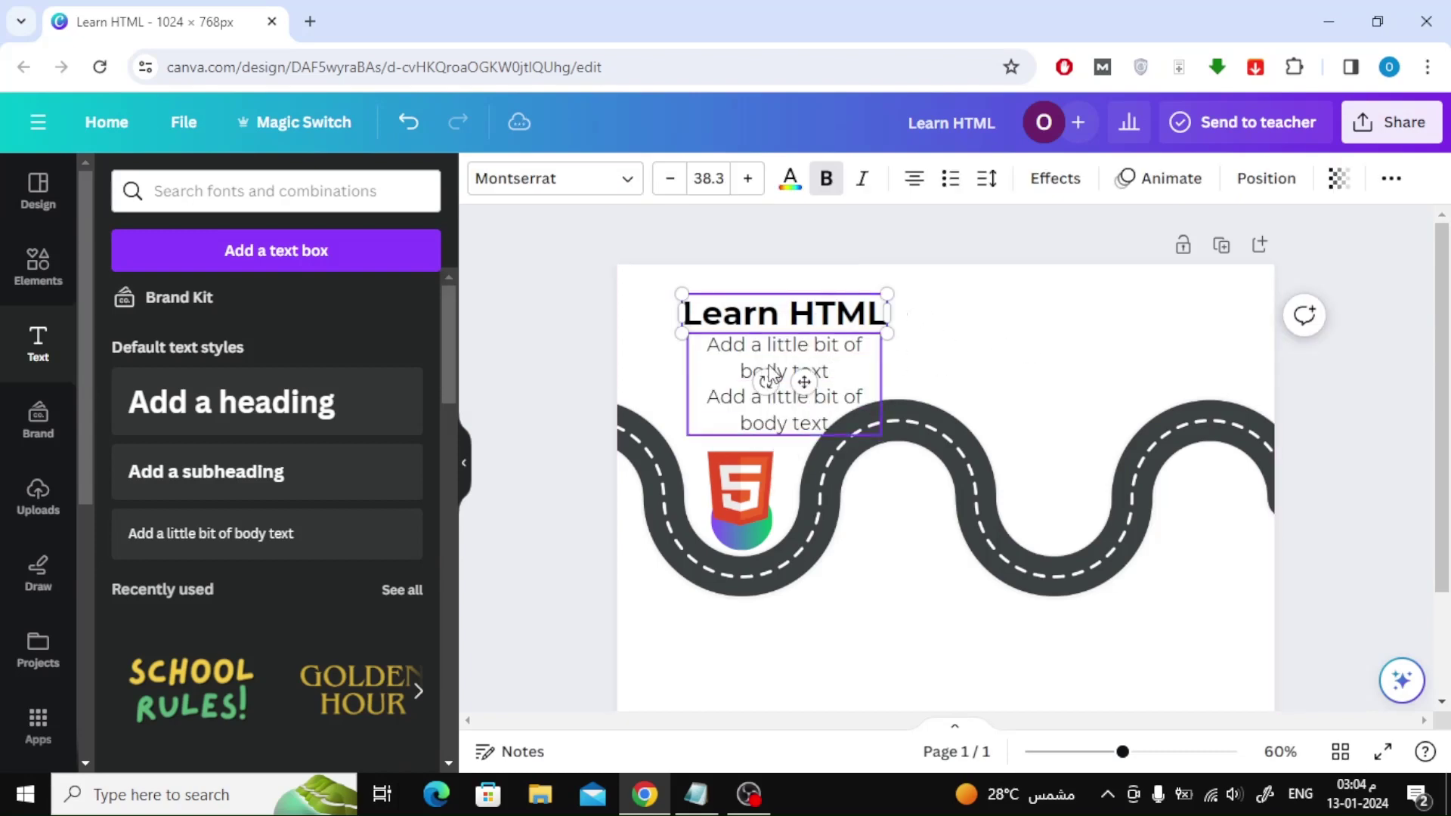
shift+click(736, 355)
drag(888, 296, 812, 344)
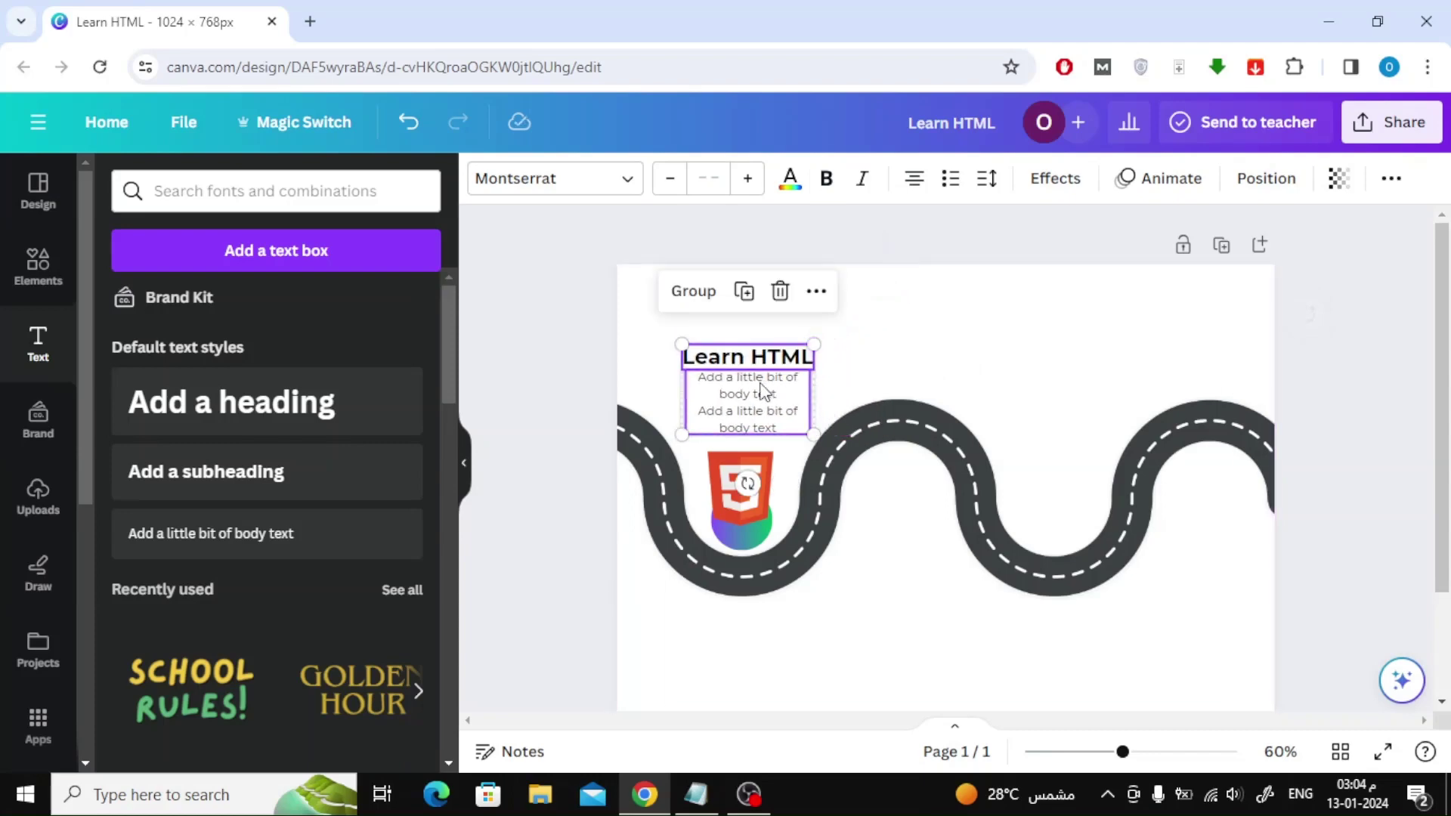
click(950, 334)
Enlarge the body font two steps and nudge the label above the HTML5 marker.
click(746, 416)
click(747, 179)
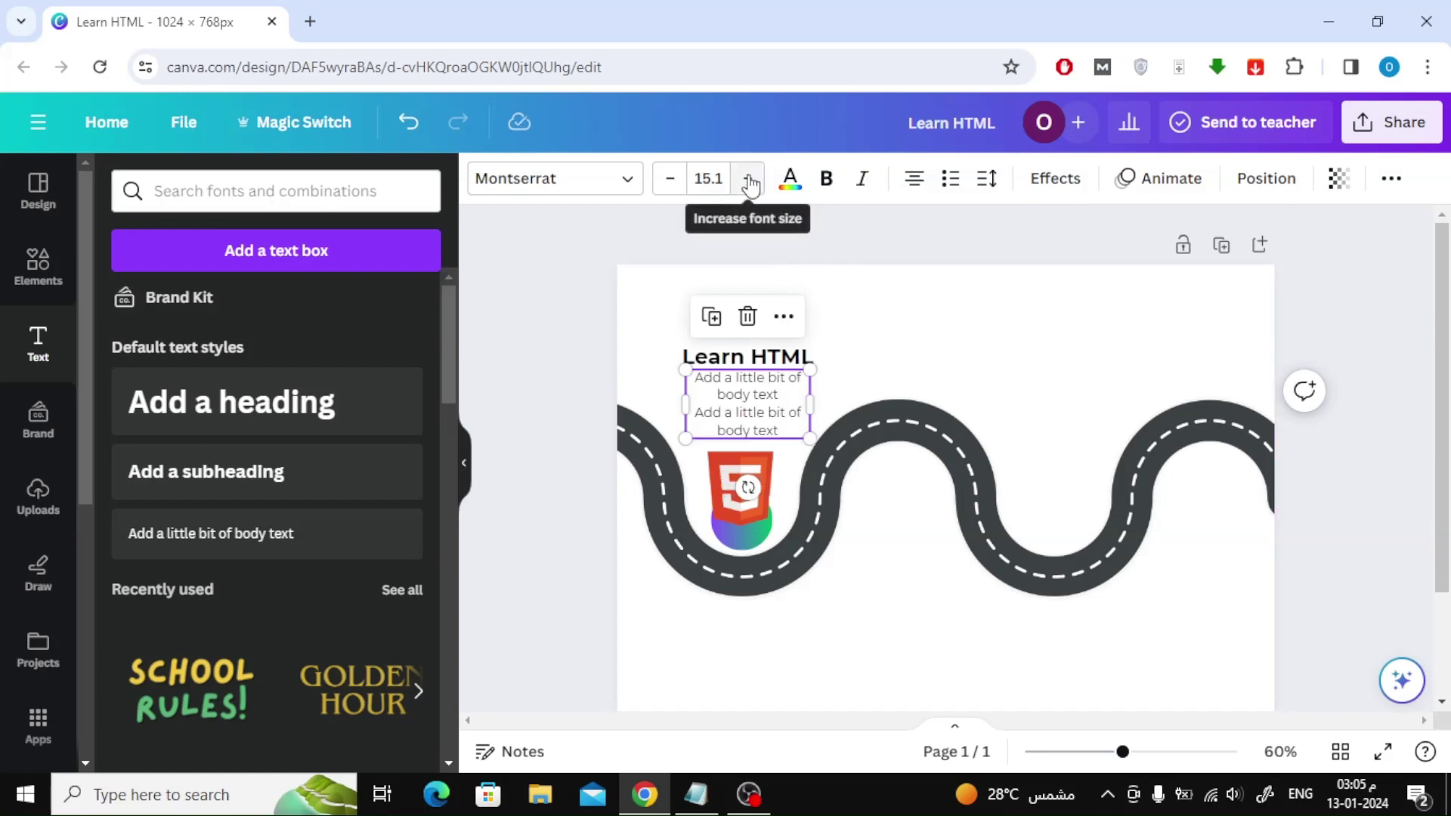
click(747, 178)
click(936, 315)
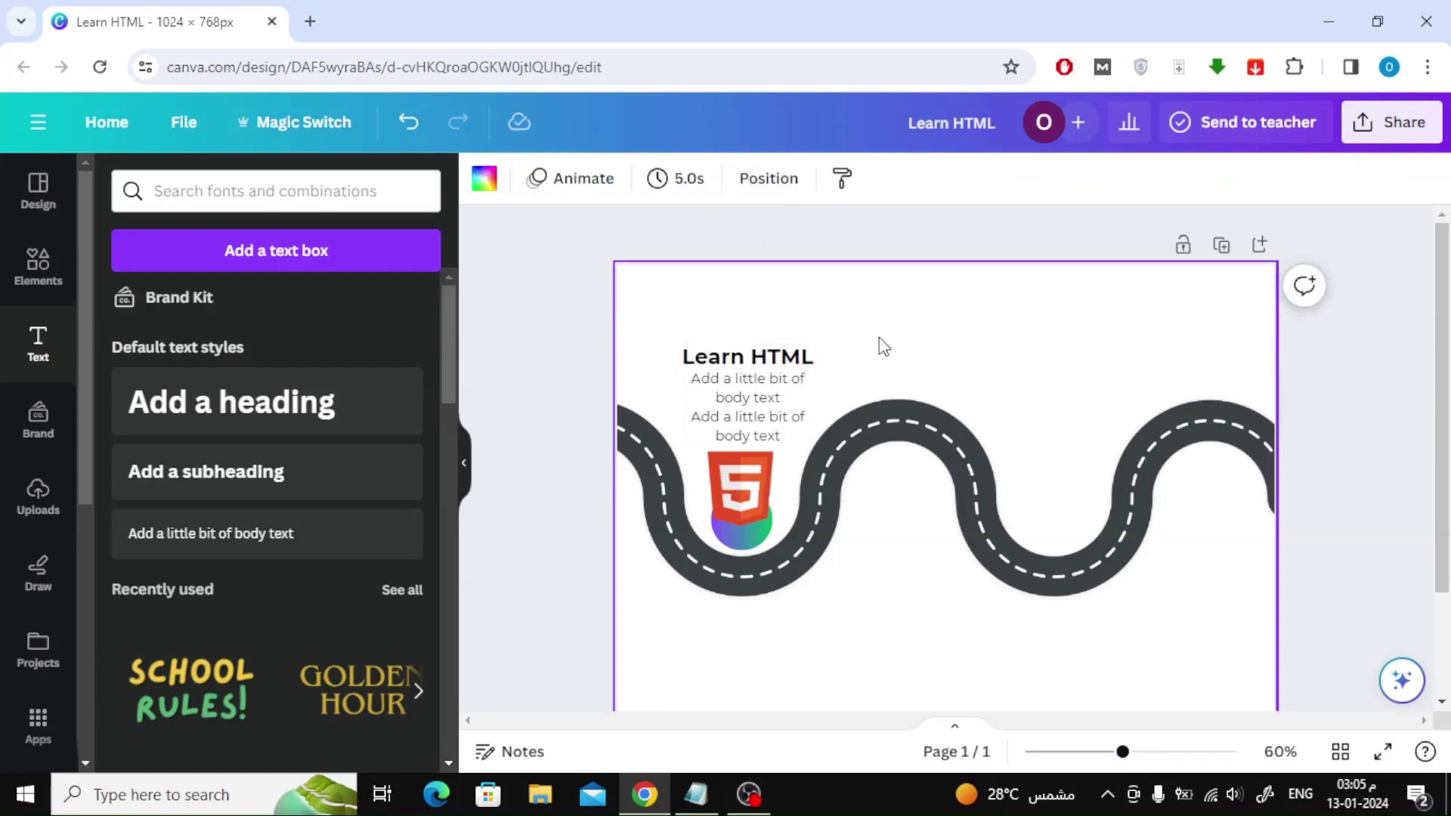
drag(742, 395, 735, 391)
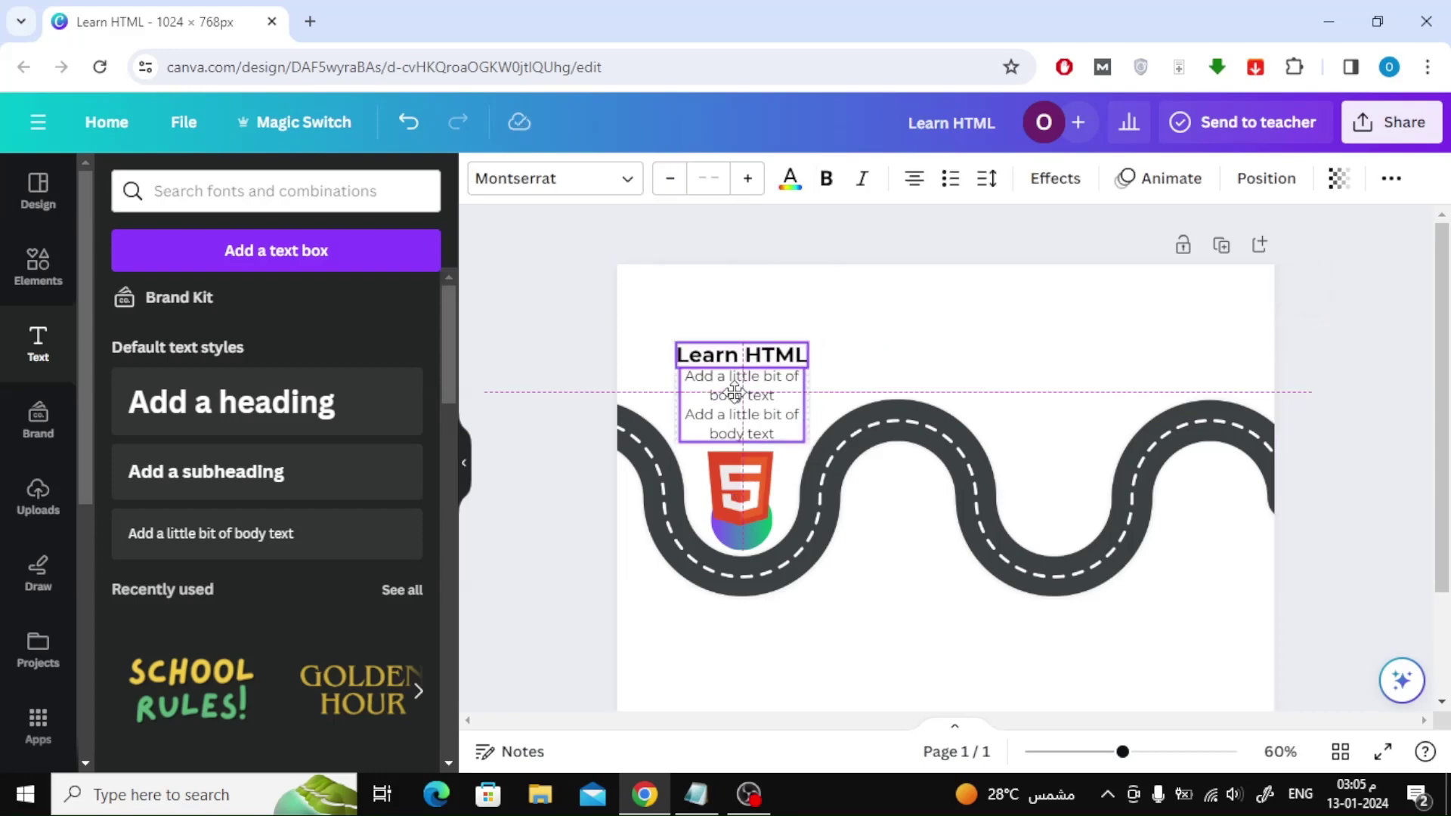
click(538, 319)
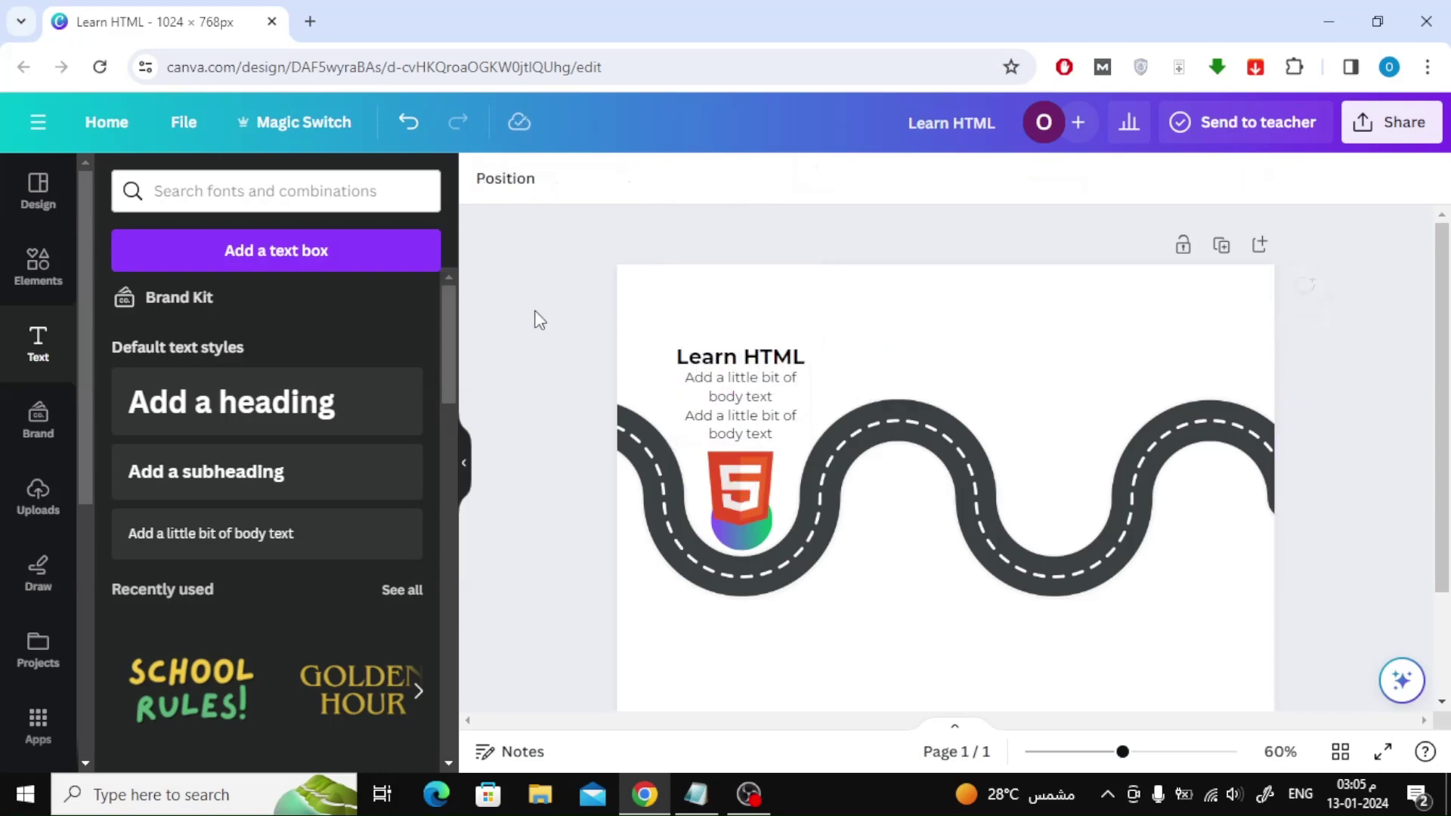
scroll(904, 406, down, 2)
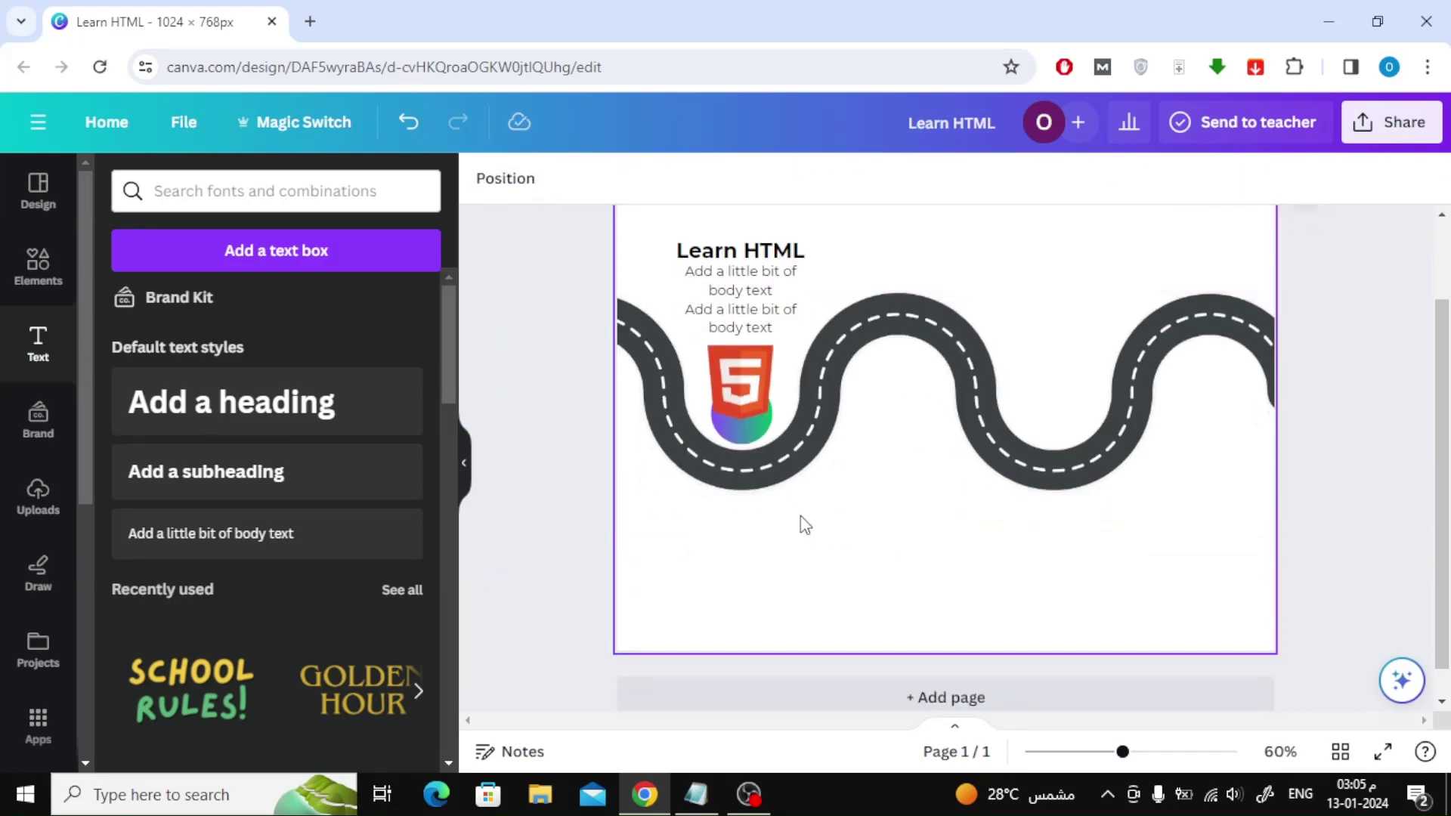
Copy the gradient circle onto the road's second bend, right of the HTML5 marker.
click(736, 438)
mouse_move(759, 493)
mouse_down()
mouse_move(769, 511)
mouse_move(870, 515)
mouse_move(914, 470)
mouse_up()
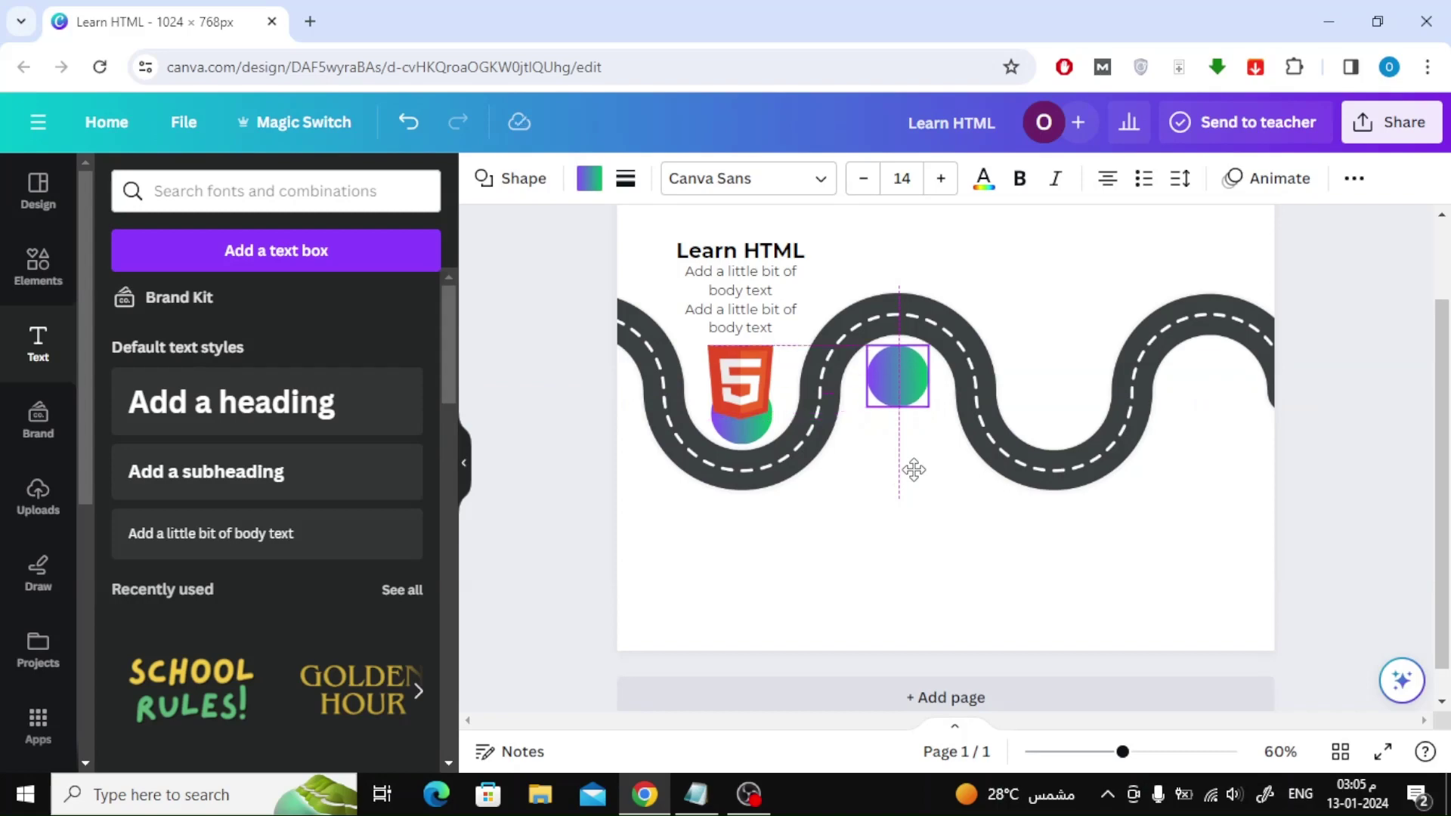
click(590, 179)
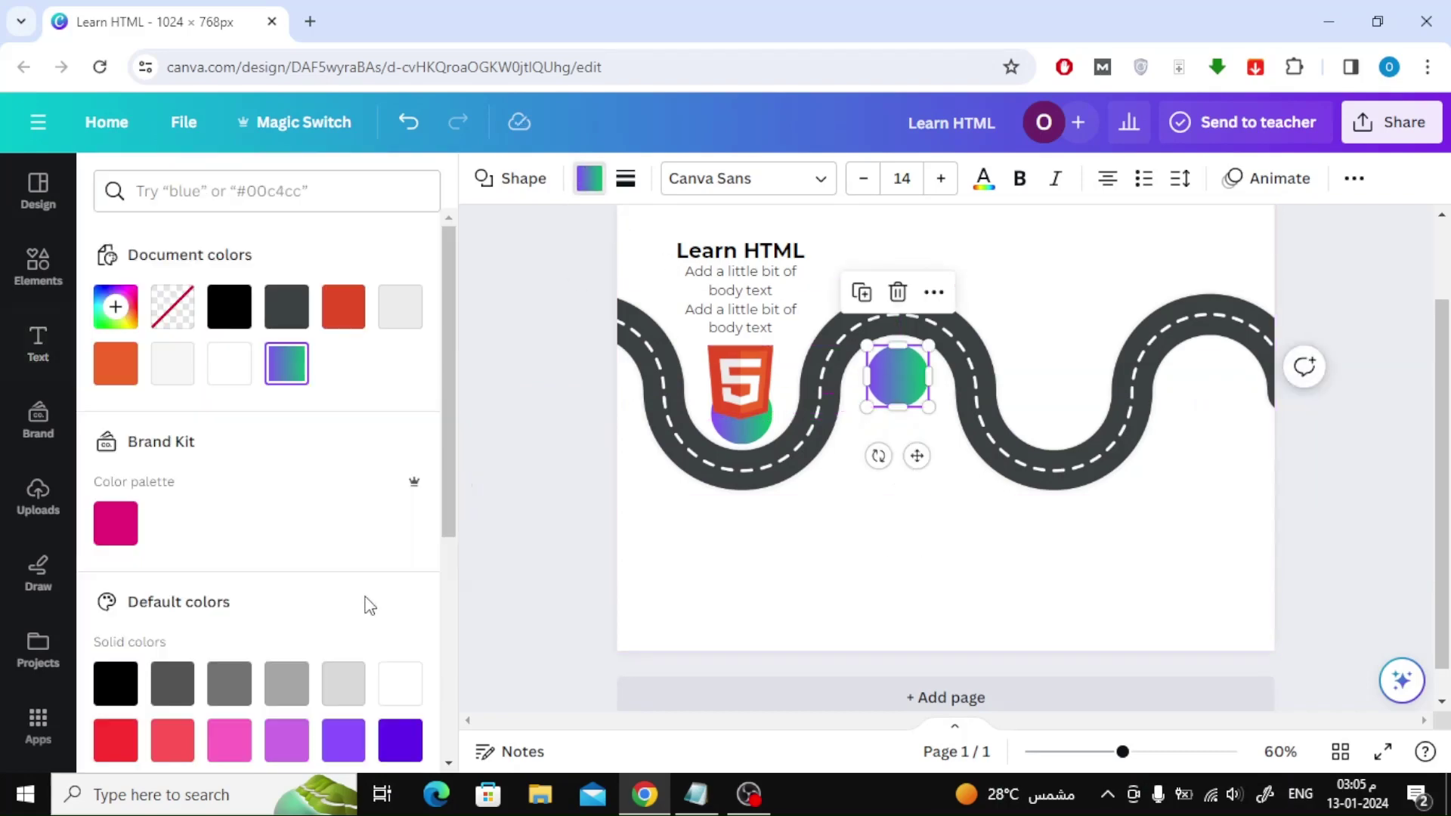
scroll(367, 606, down, 2)
scroll(366, 608, down, 2)
Search elements for 'css' and add a shrunken CSS3 graphic onto the circle.
click(37, 267)
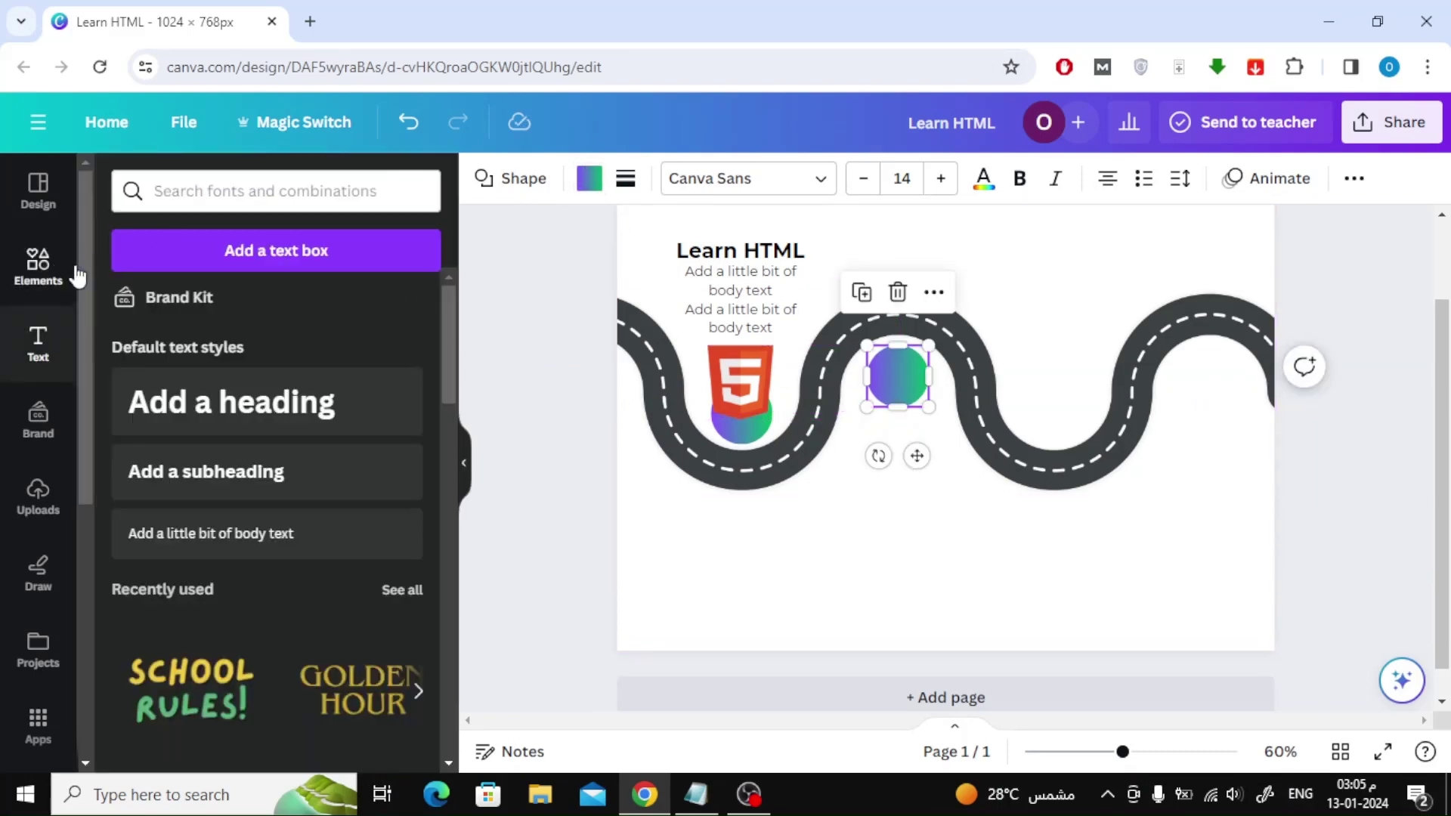
click(378, 191)
text(css)
key(Return)
click(153, 423)
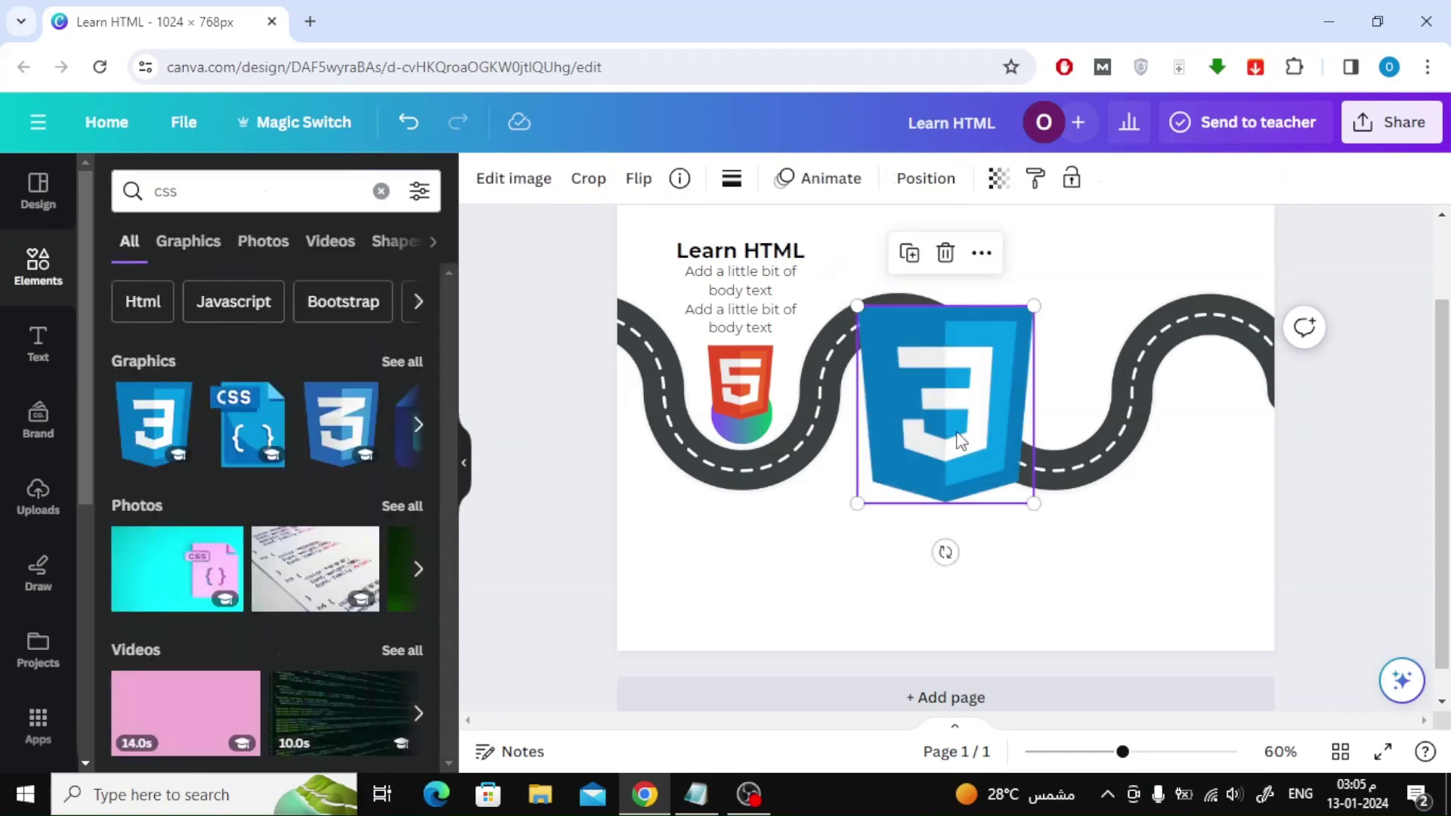
mouse_move(856, 503)
mouse_down()
mouse_move(959, 389)
mouse_move(907, 343)
mouse_up()
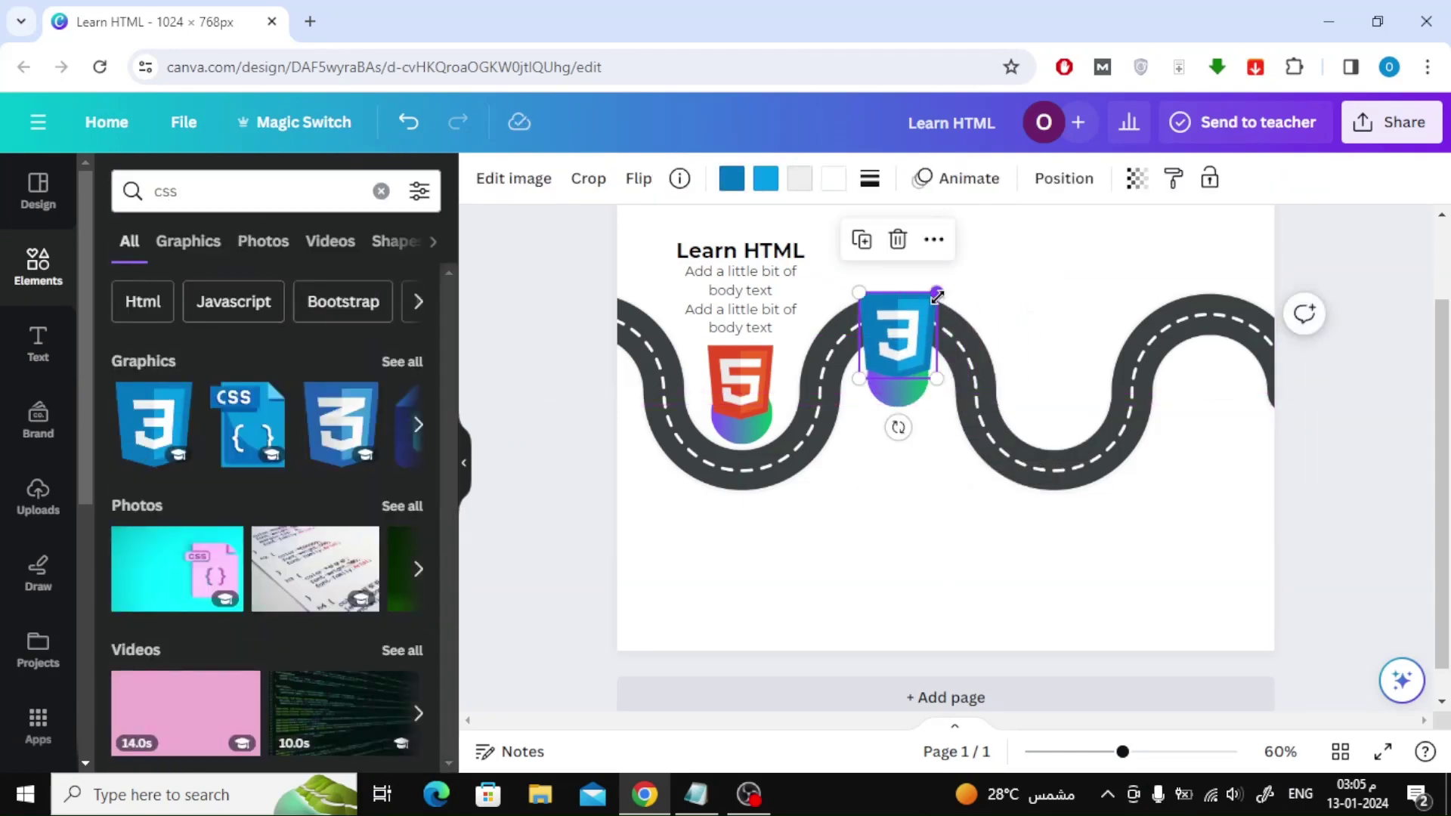
scroll(952, 556, up, 2)
drag(896, 455, 899, 451)
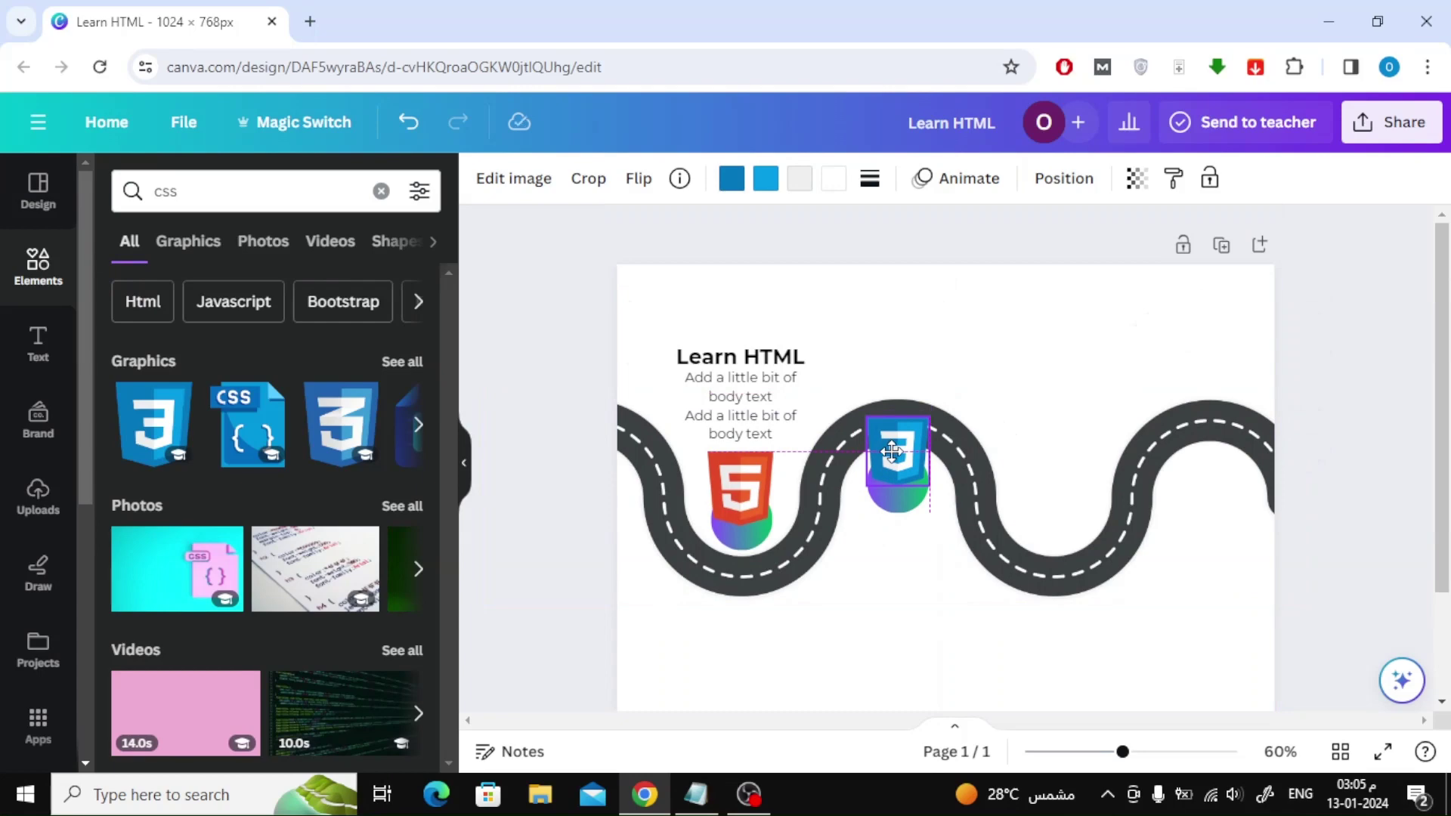
Replace the CSS3 icon with the CSS file graphic and shrink it.
click(853, 637)
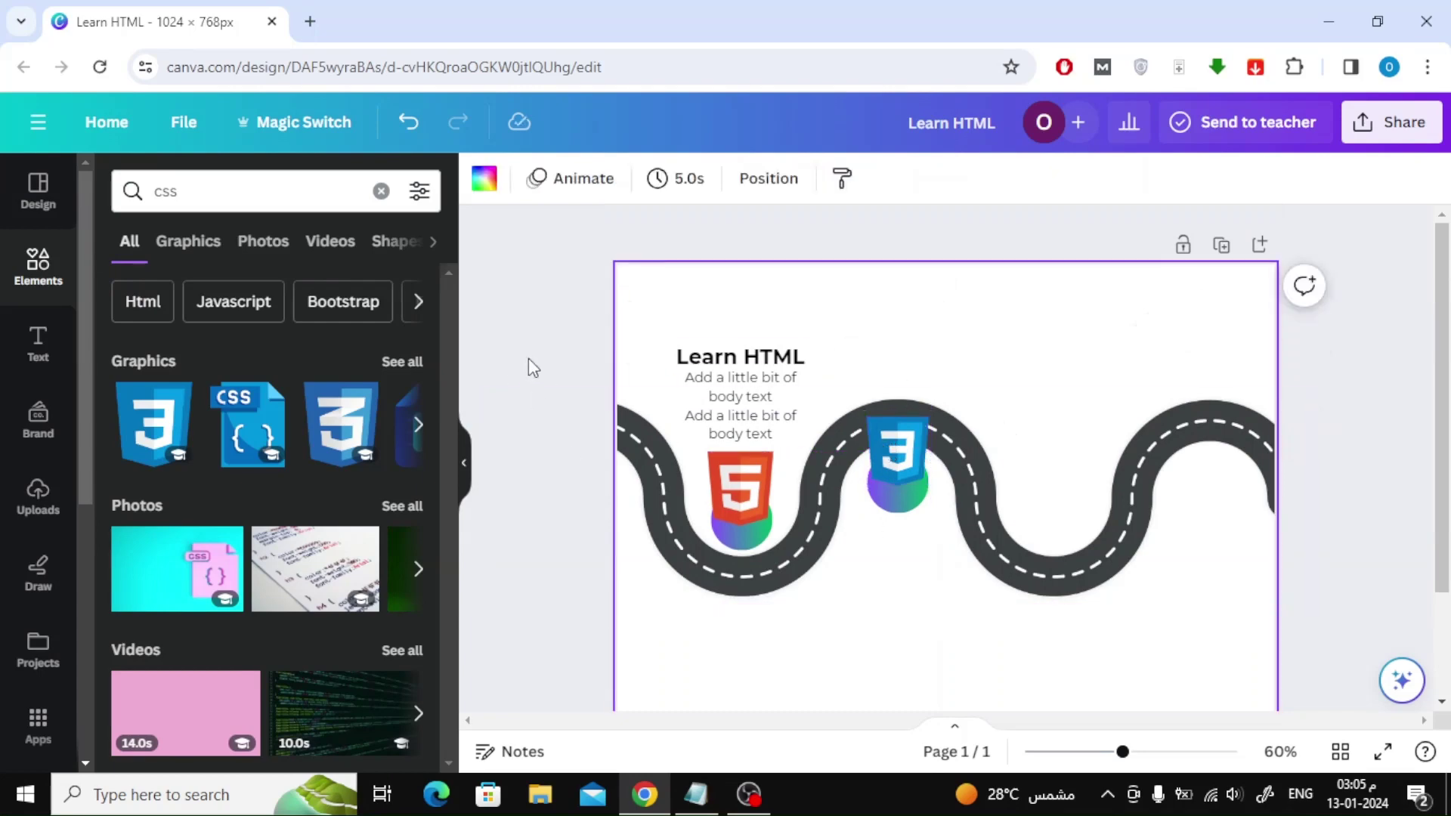
click(897, 454)
key(Delete)
click(250, 424)
drag(1031, 415, 931, 529)
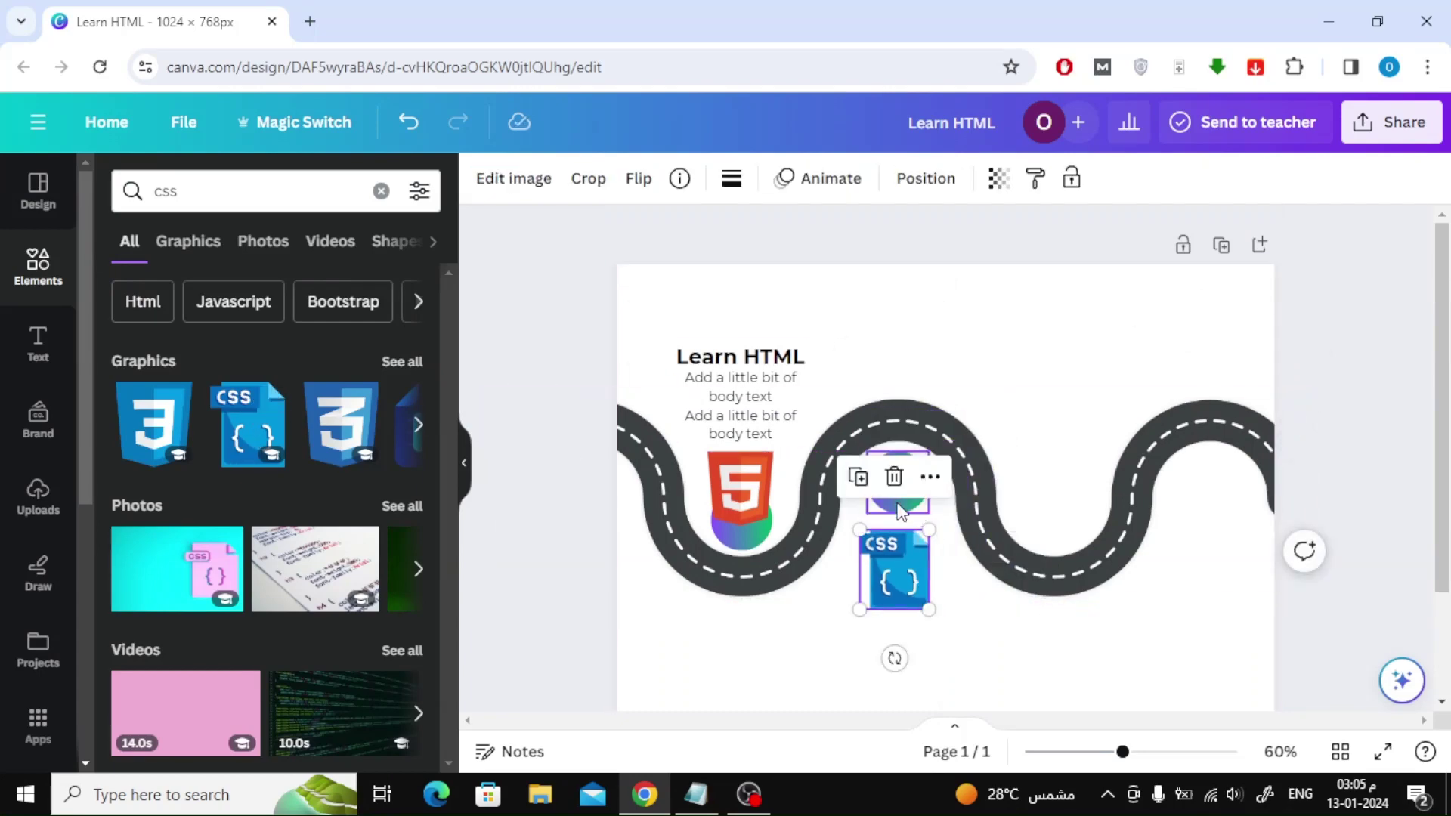
Give the second circle a red-orange gradient and move the CSS icon onto it.
click(897, 482)
click(589, 178)
scroll(303, 544, down, 5)
click(286, 607)
click(116, 607)
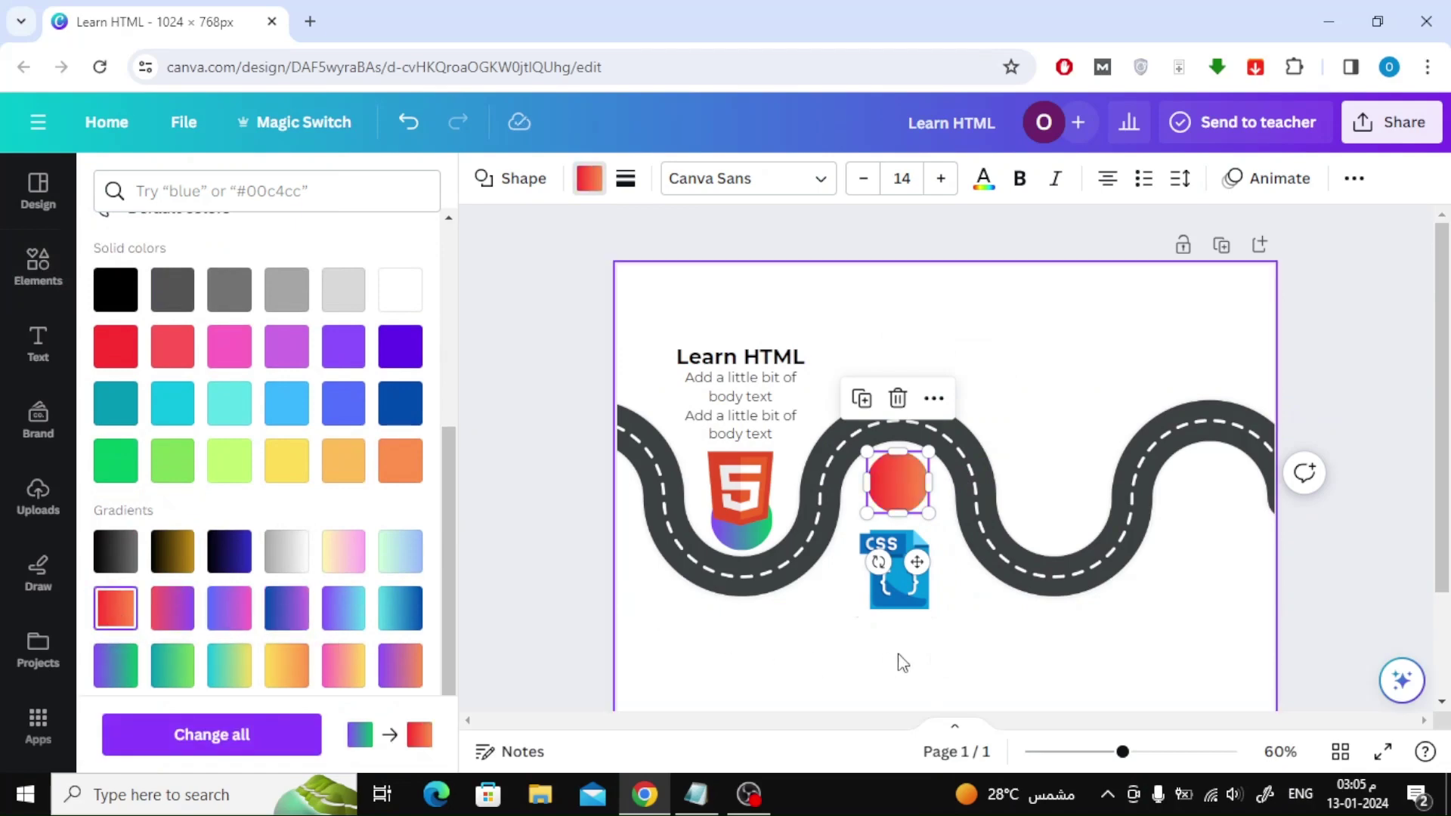
mouse_move(900, 573)
mouse_down()
mouse_move(891, 441)
mouse_move(901, 467)
mouse_move(951, 485)
mouse_move(897, 464)
mouse_move(933, 507)
mouse_up()
Shrink the HTML5 icon slightly.
click(930, 518)
scroll(808, 413, down, 2)
click(738, 392)
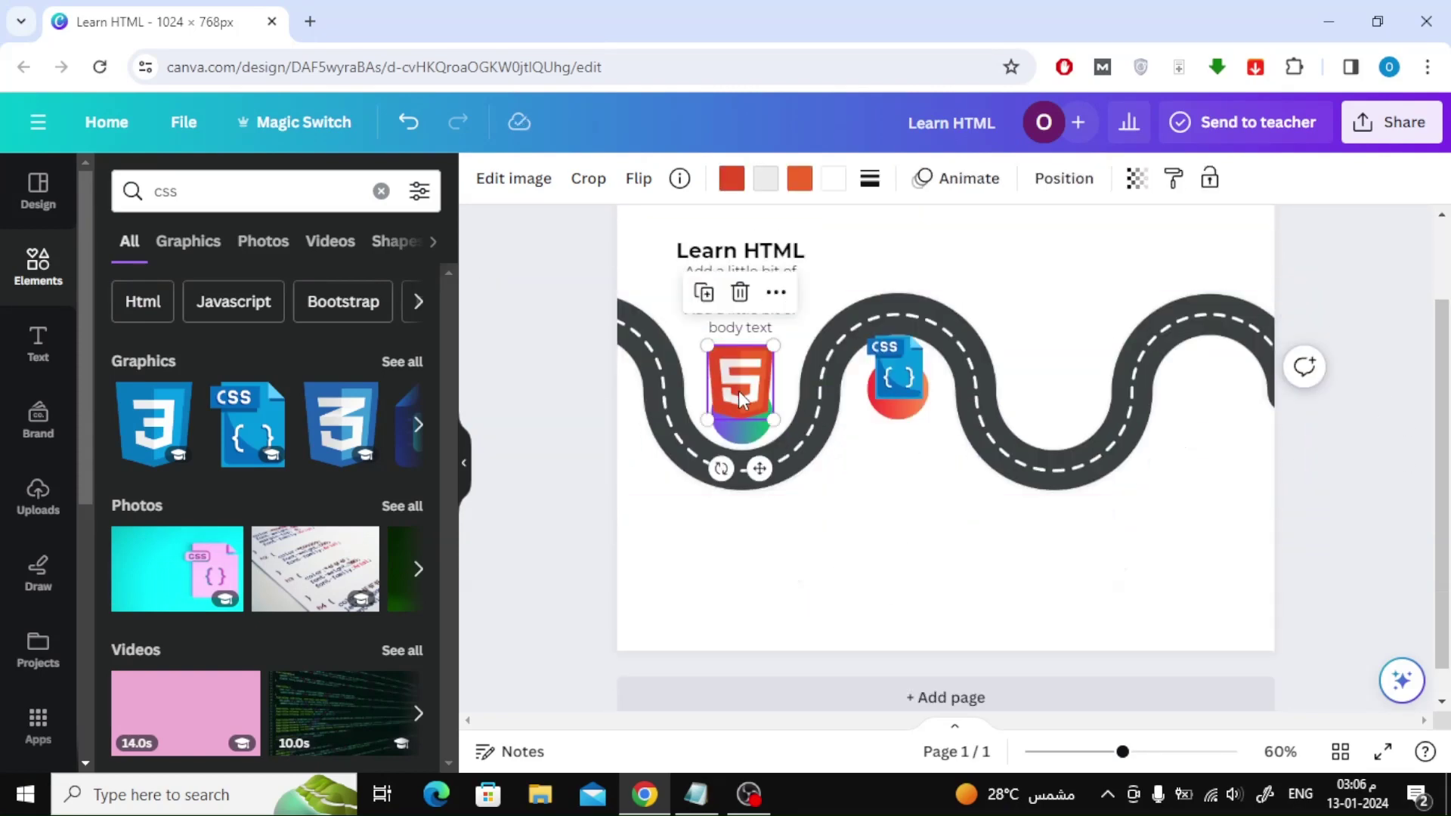
drag(774, 345, 763, 358)
click(923, 551)
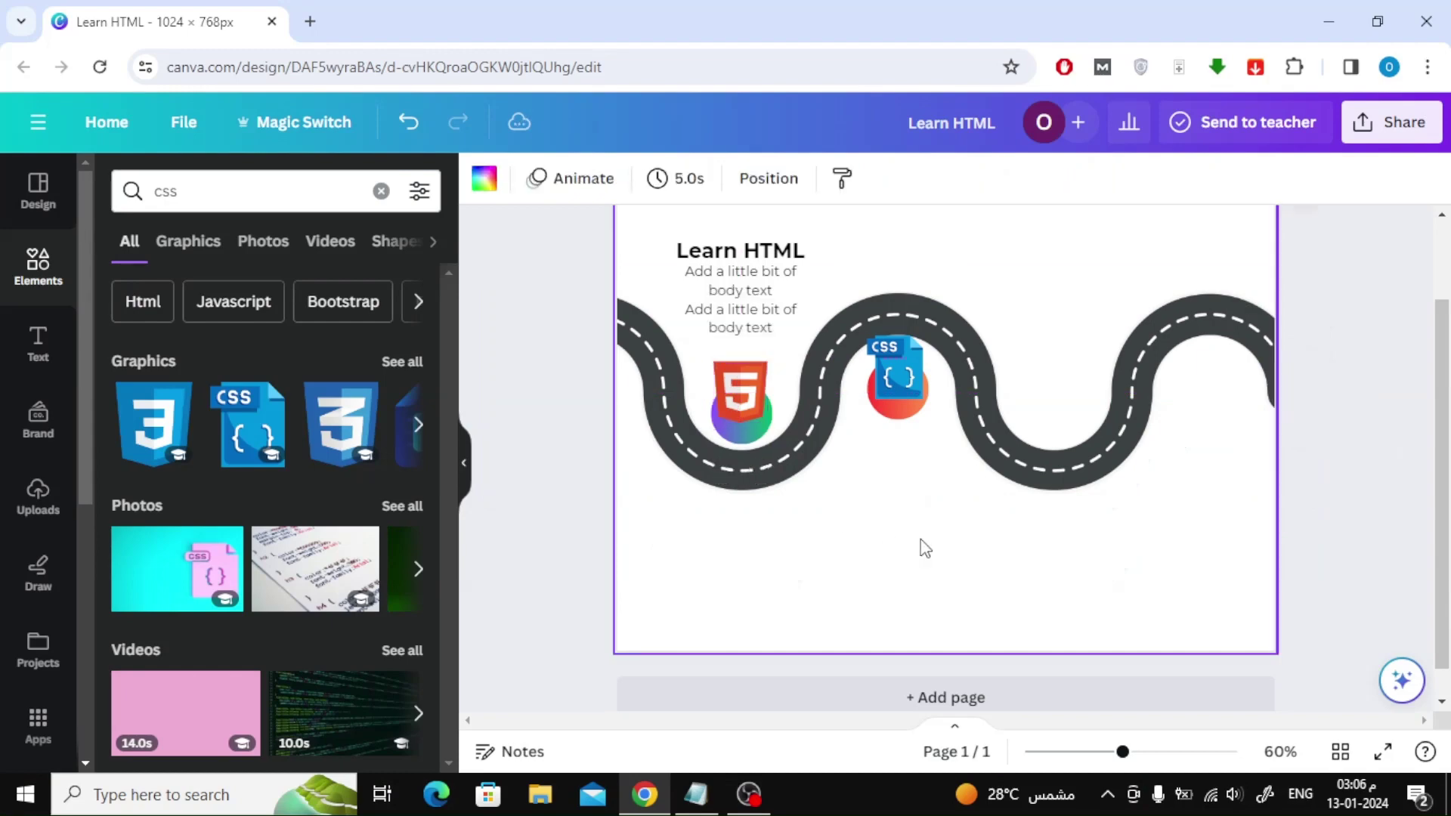
scroll(923, 551, up, 2)
Duplicate the Learn HTML label and move the copy below the CSS marker.
click(1196, 320)
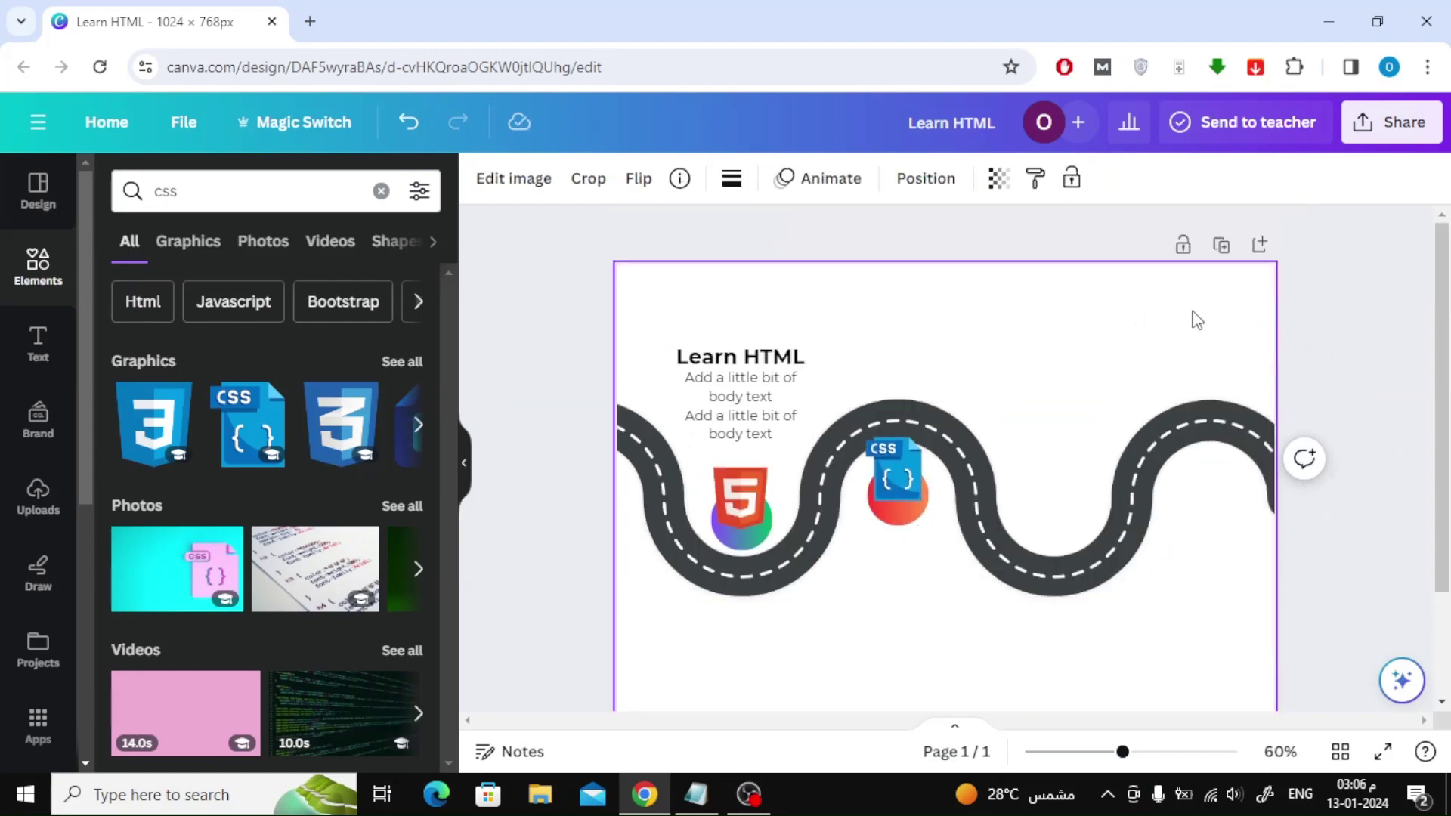
click(703, 352)
click(737, 291)
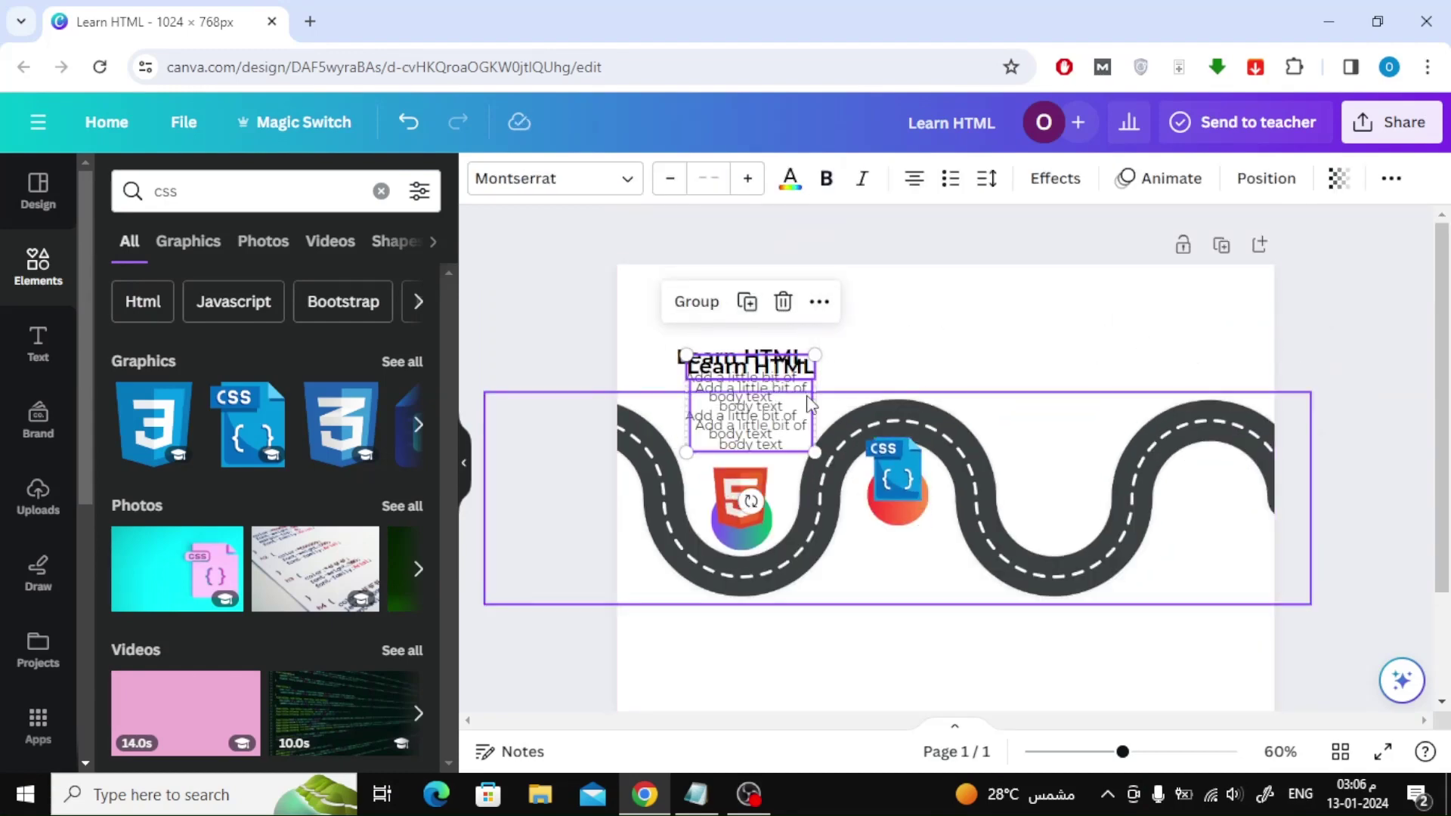
drag(749, 369, 908, 555)
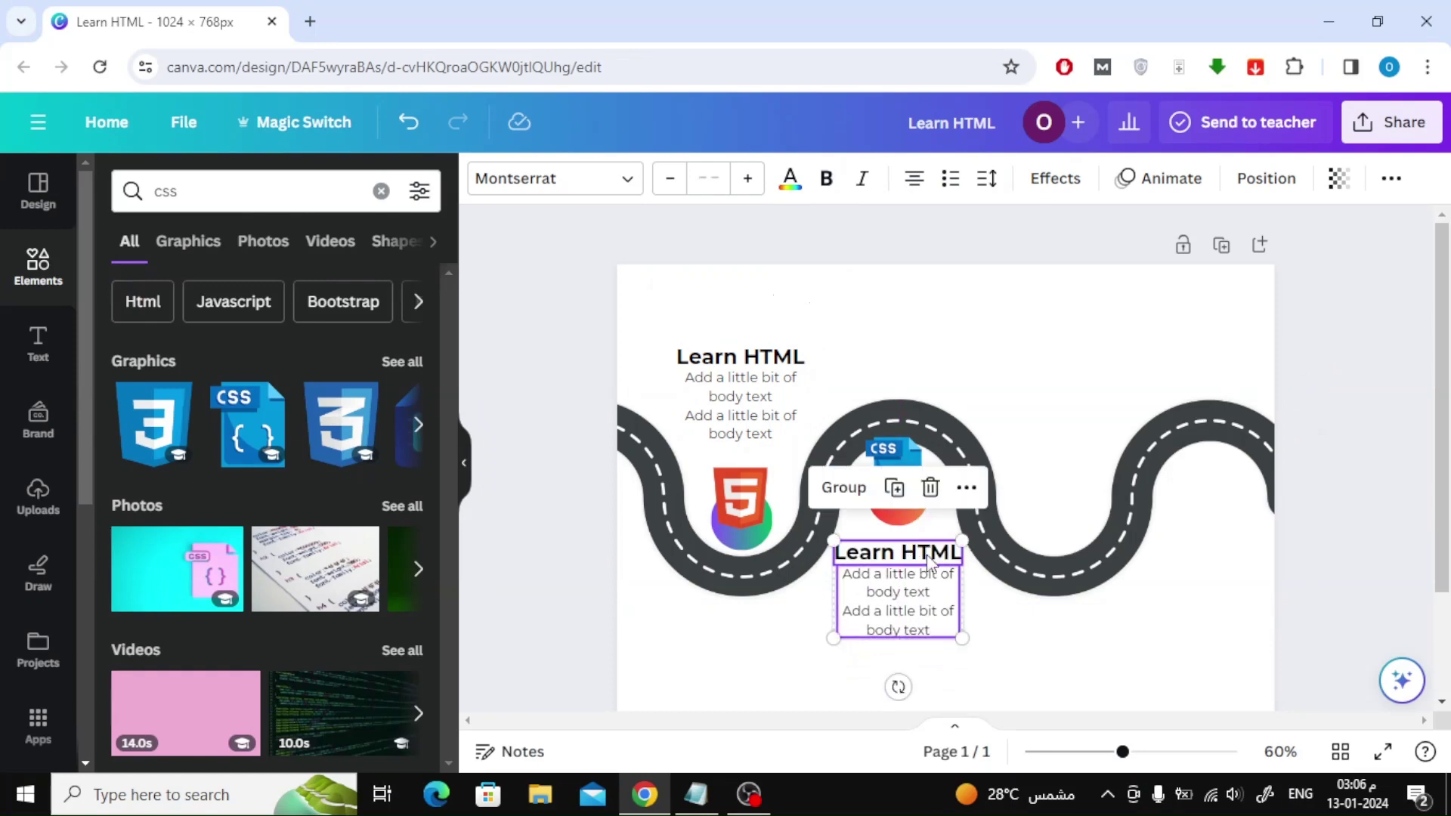
click(937, 563)
Change the copied heading to 'Learn CSS' and copy the red circle onto the third bend.
double_click(937, 564)
click(1047, 664)
click(937, 562)
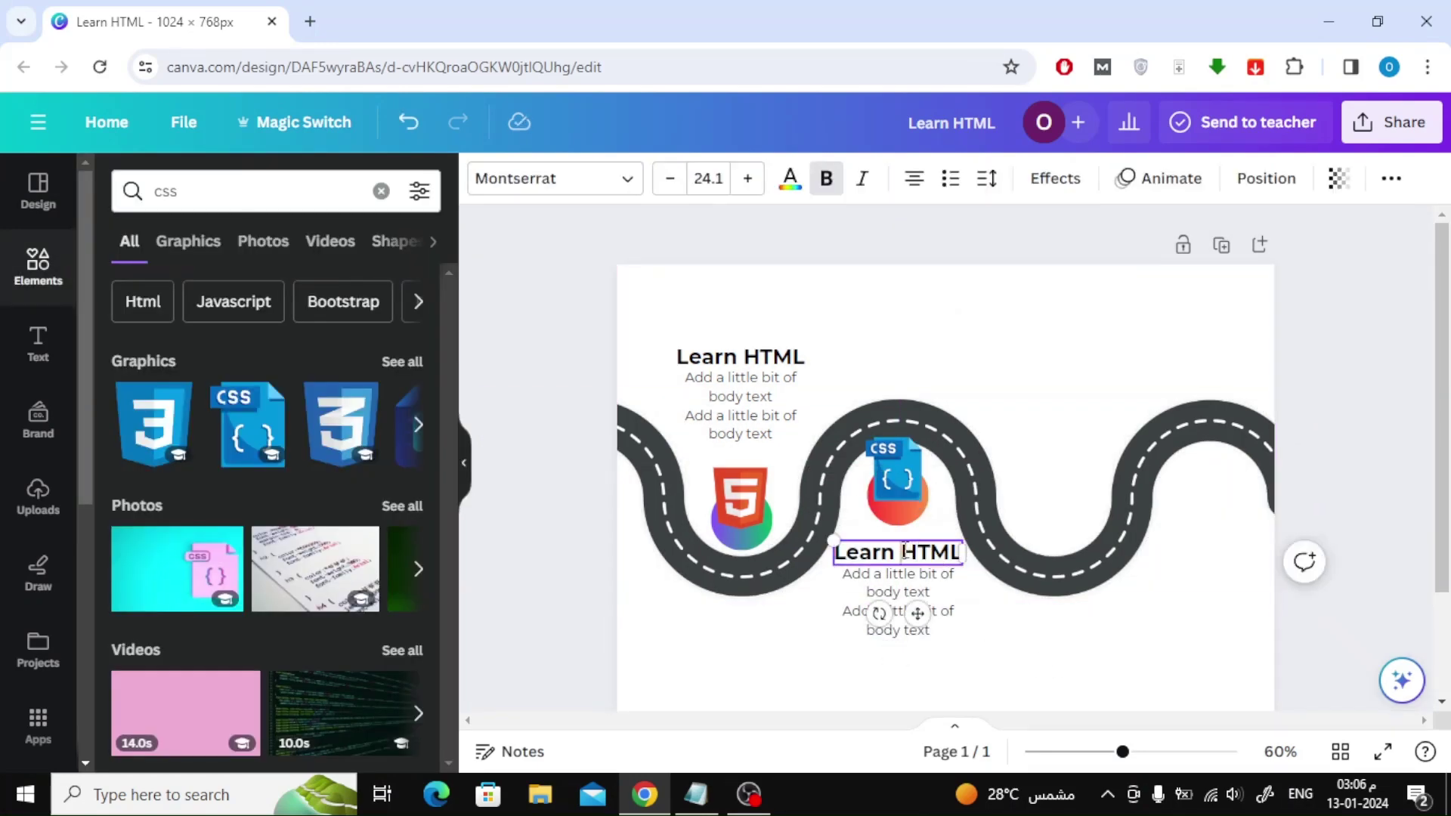
text(CSS)
click(1075, 661)
click(921, 499)
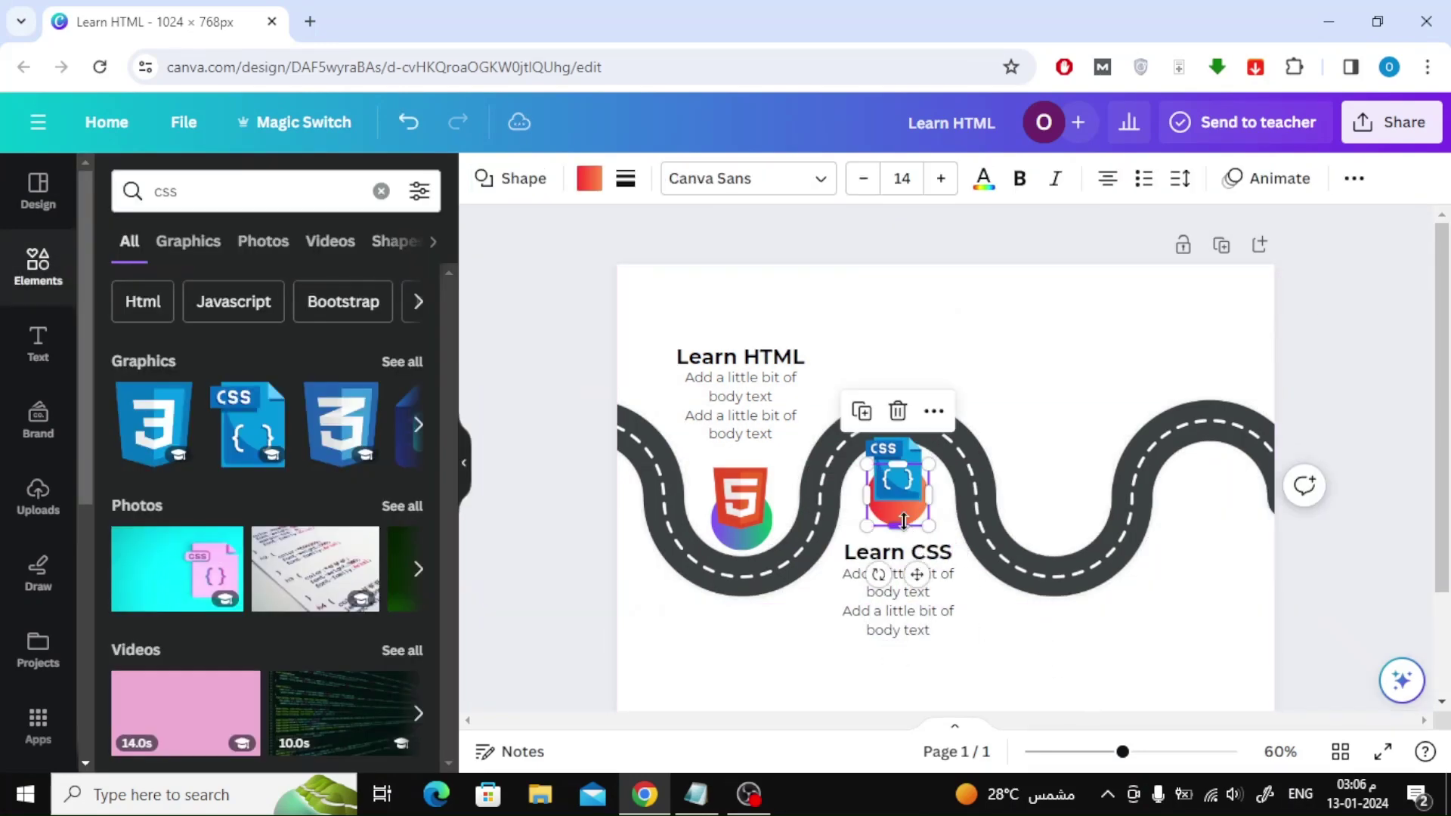
drag(921, 518, 1056, 513)
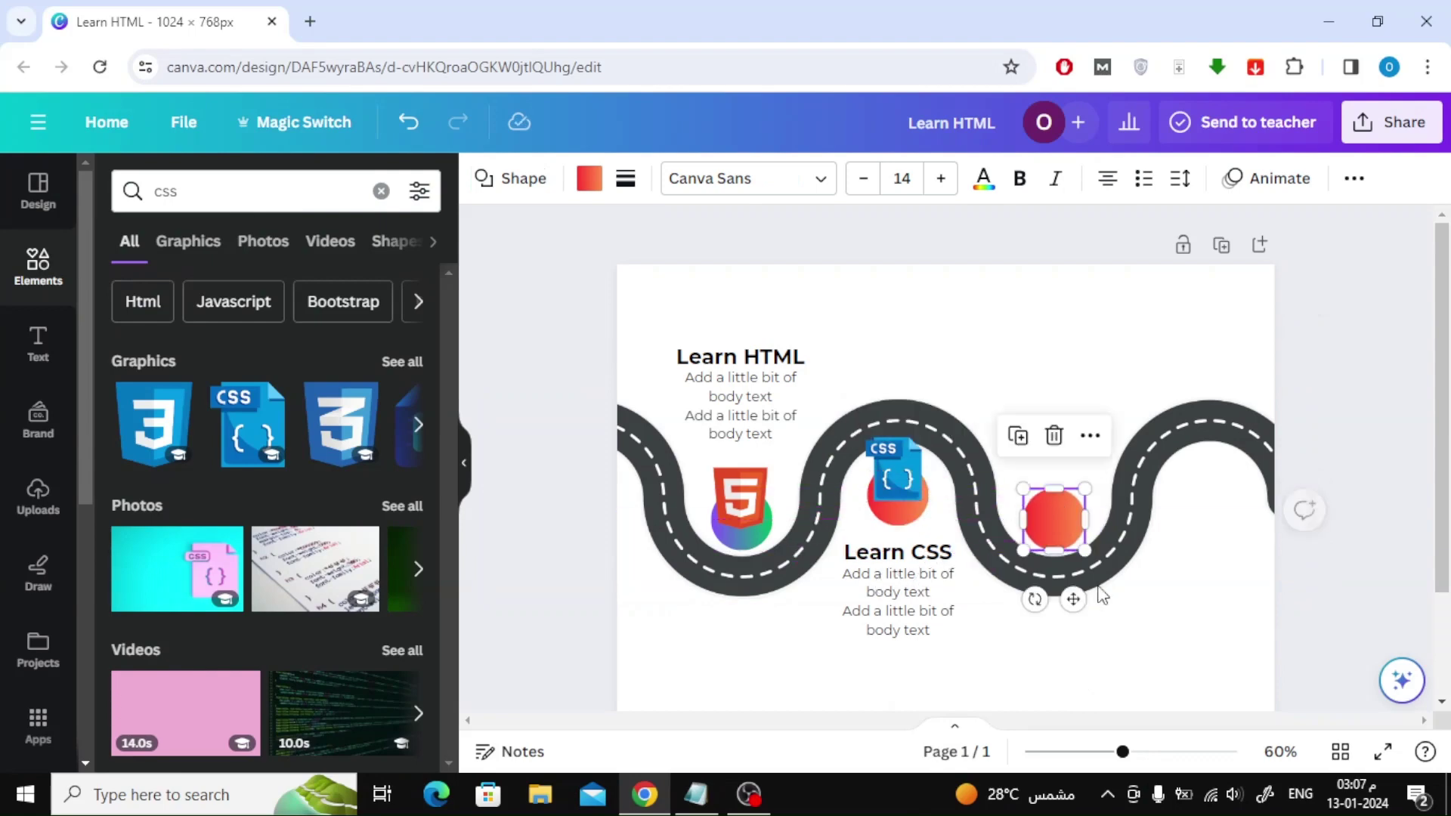
Add the JavaScript shield graphic from a 'javascript' search and size it onto the third circle.
click(976, 318)
text(jav)
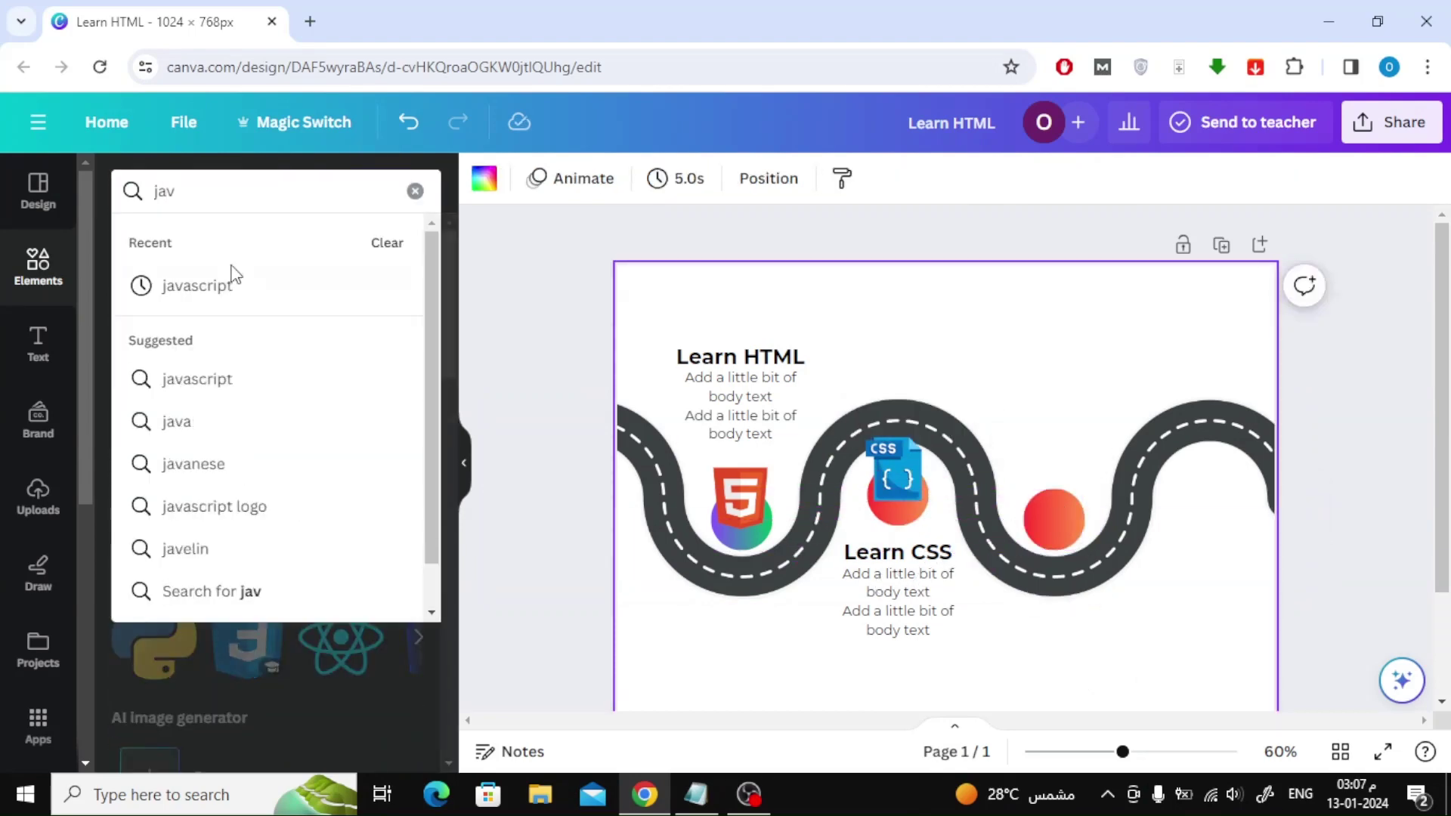
click(234, 281)
click(247, 425)
drag(1040, 404, 930, 535)
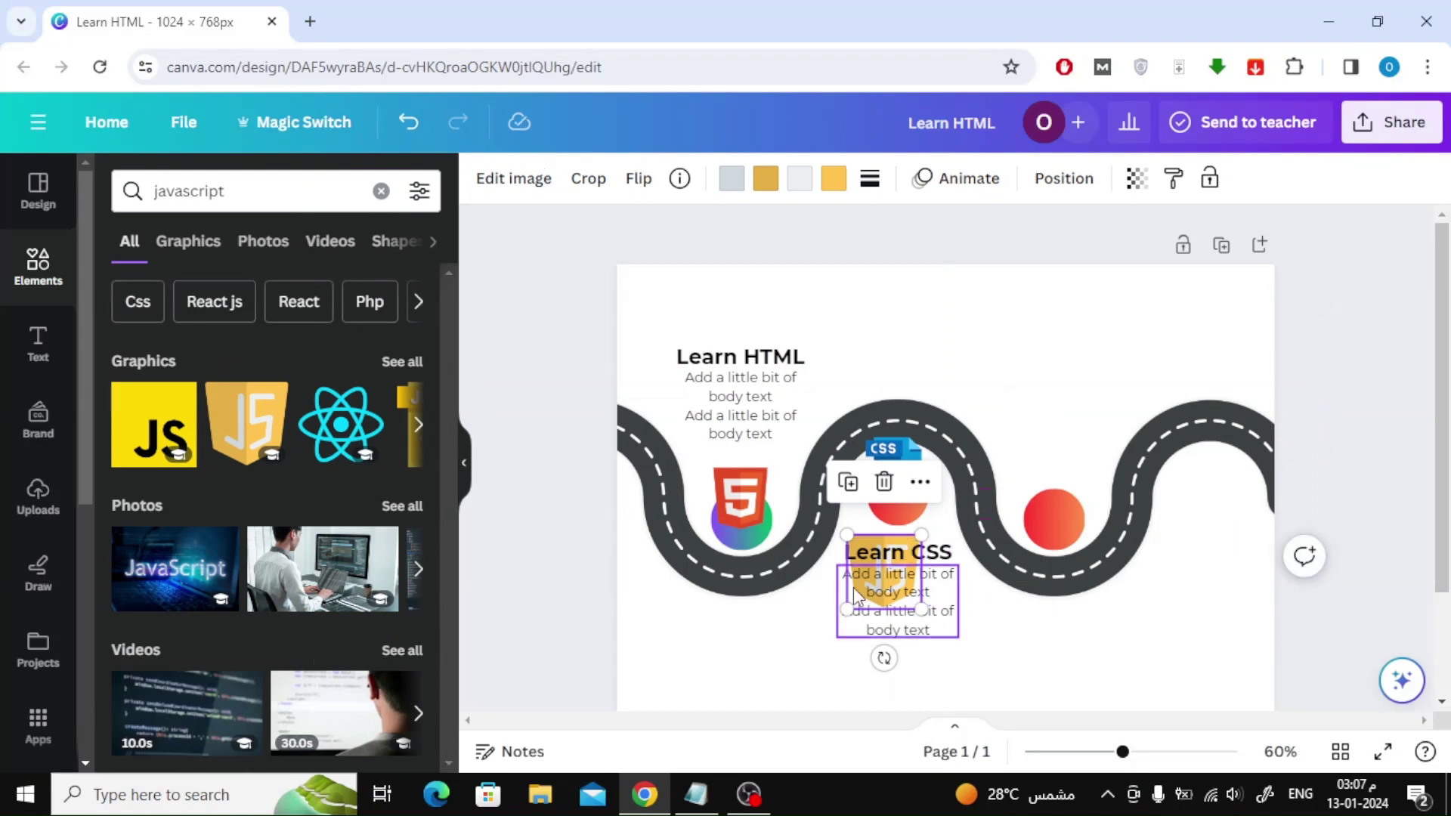
key(ctrl+z)
mouse_move(1112, 284)
mouse_down()
mouse_move(1049, 343)
mouse_move(1043, 477)
mouse_move(1086, 467)
mouse_up()
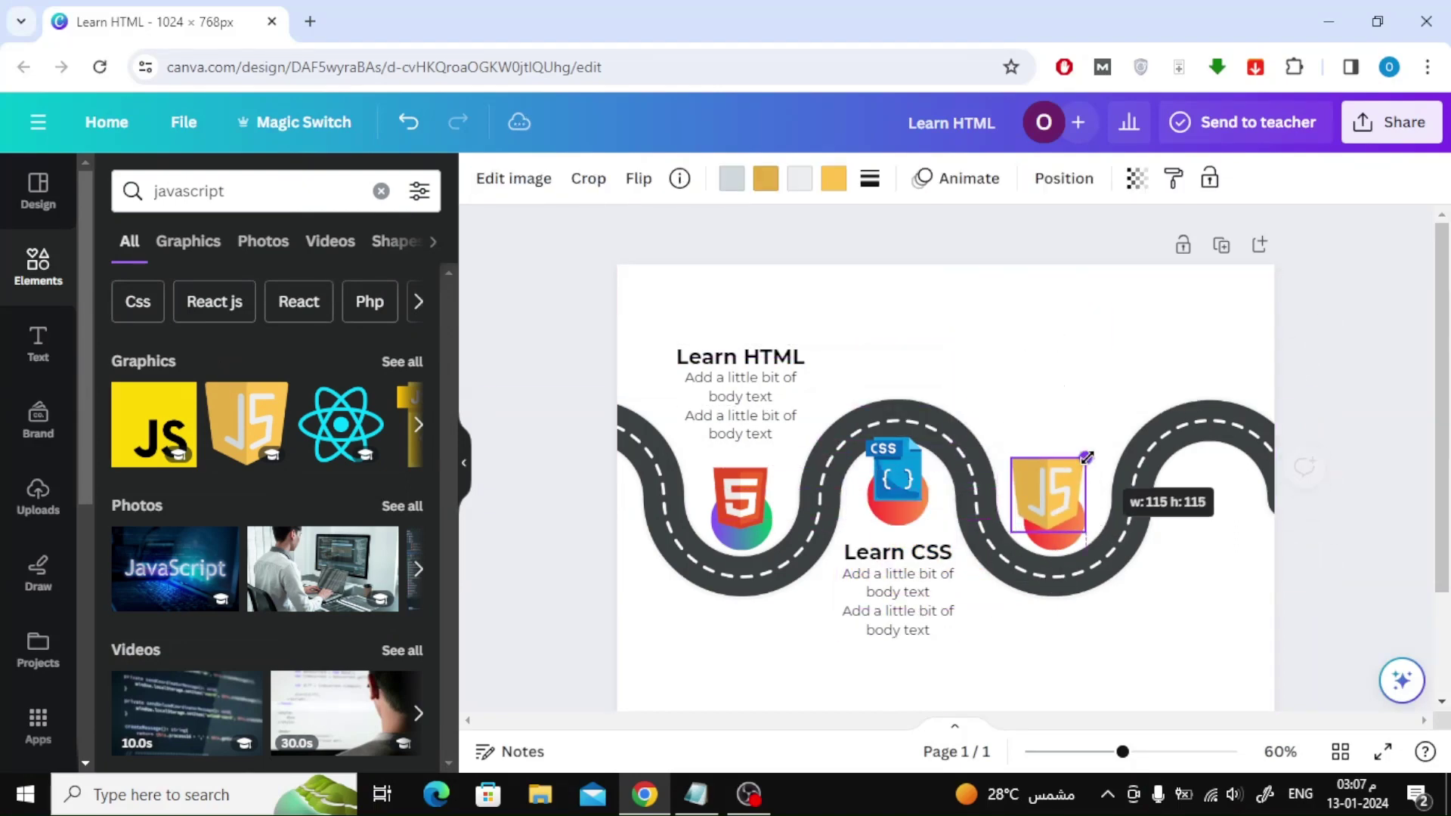
click(1031, 352)
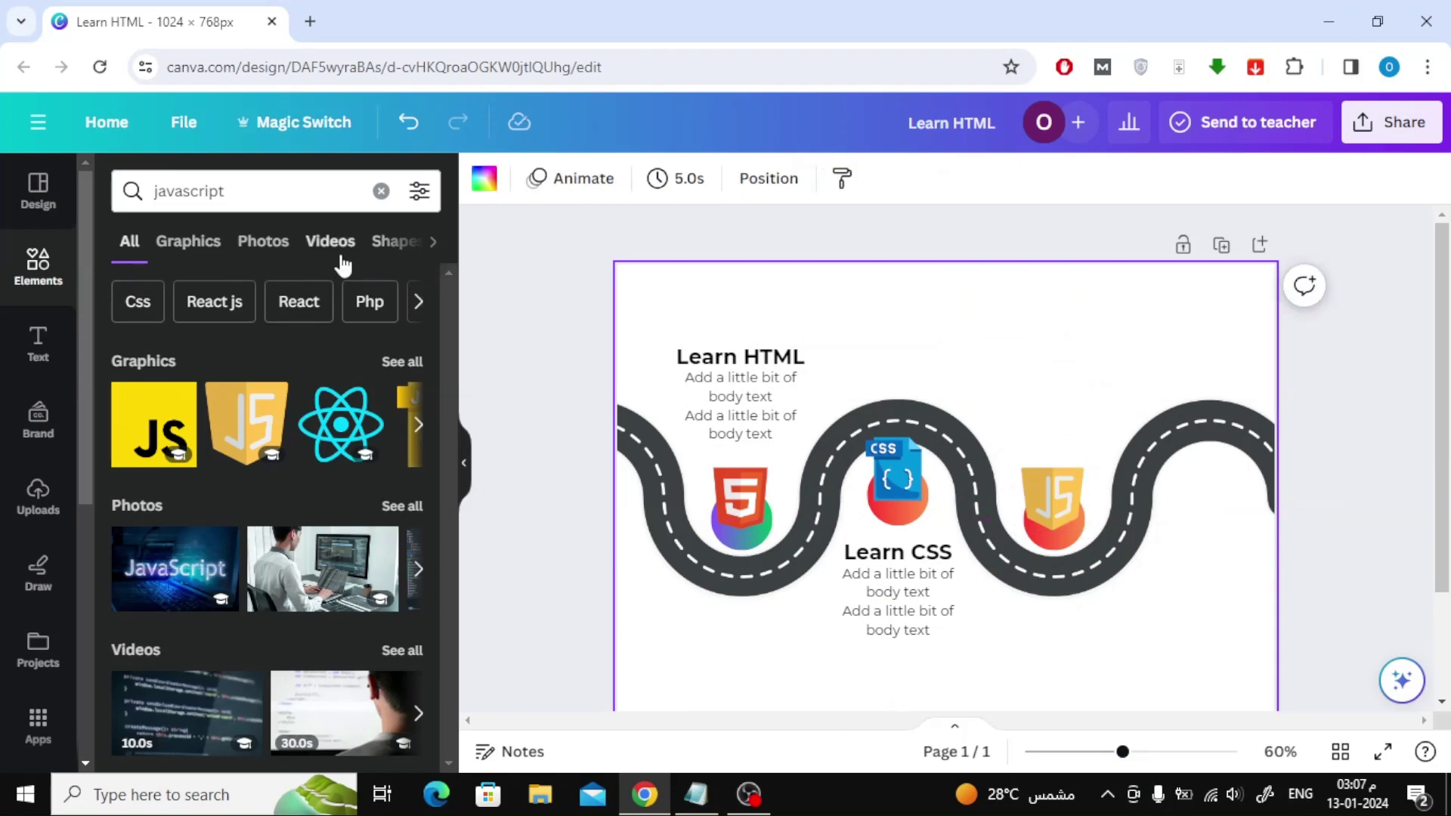
Nudge the circle under the CSS icon and the Learn CSS label upward.
click(896, 476)
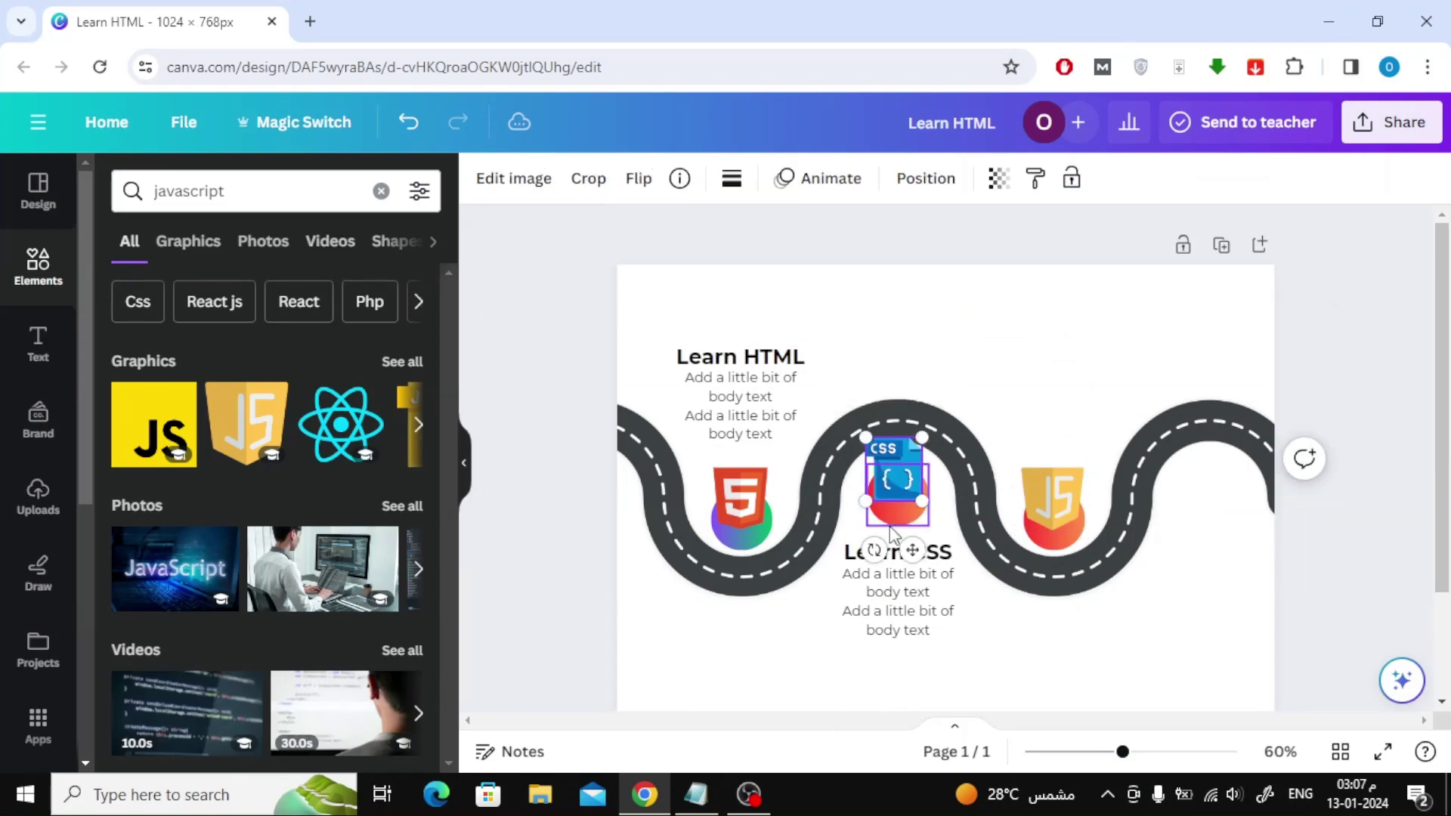
drag(898, 497, 899, 485)
click(1105, 346)
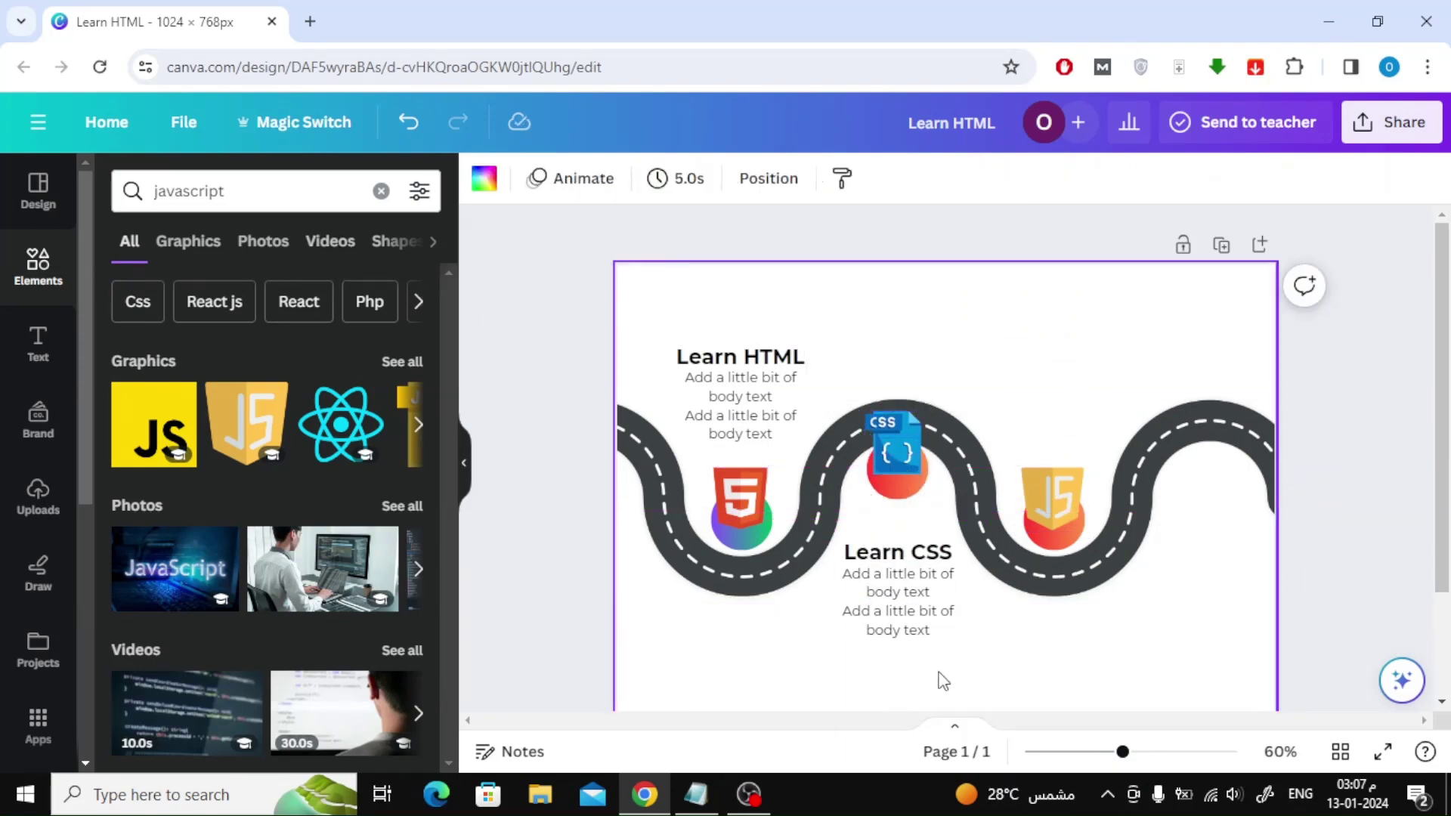
drag(896, 584, 972, 647)
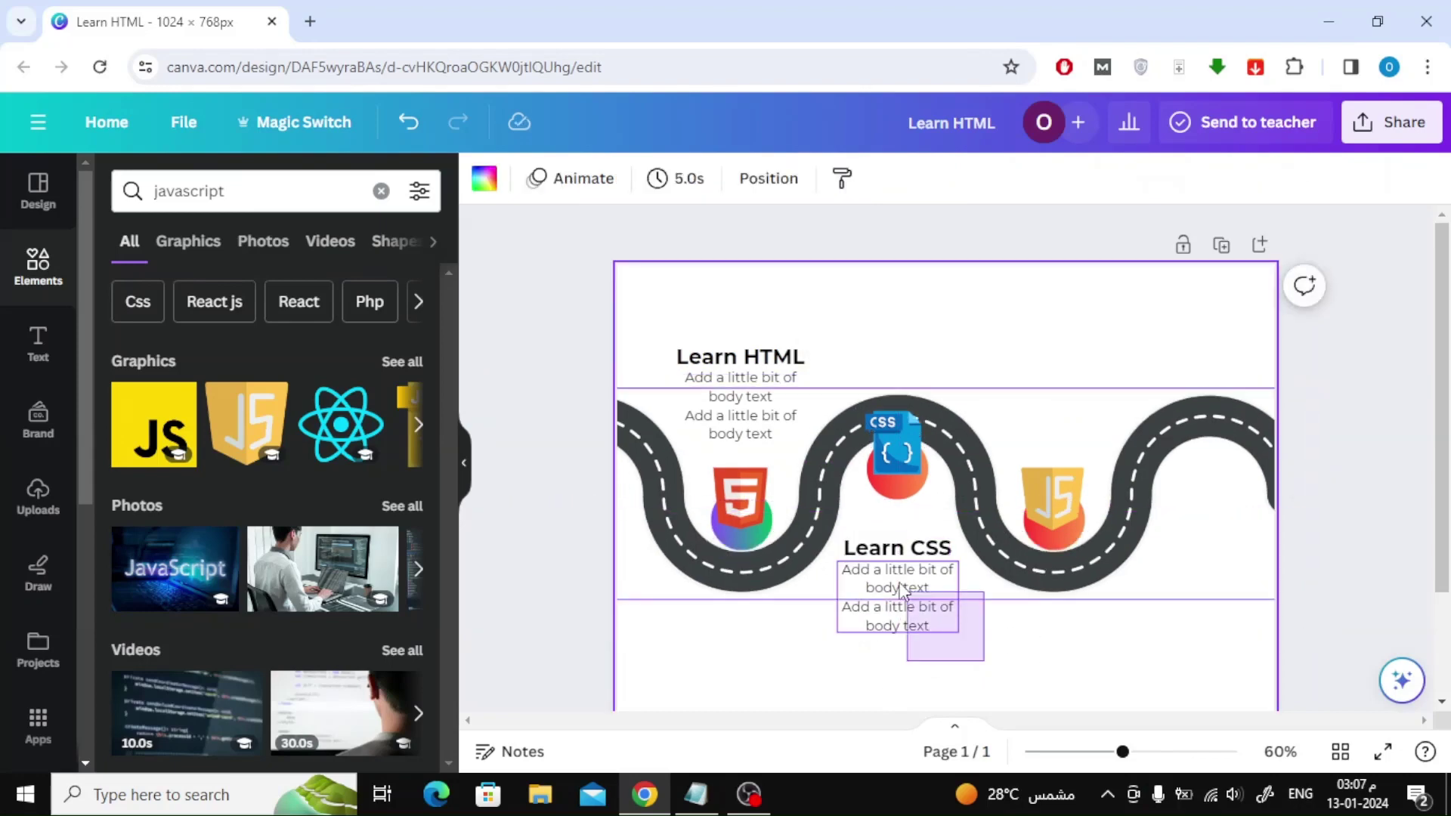
Move the Learn CSS label a little further up.
click(844, 550)
drag(843, 550, 844, 534)
click(1097, 626)
Duplicate the Learn HTML label group above the JS icon as the Learn JS label.
click(752, 351)
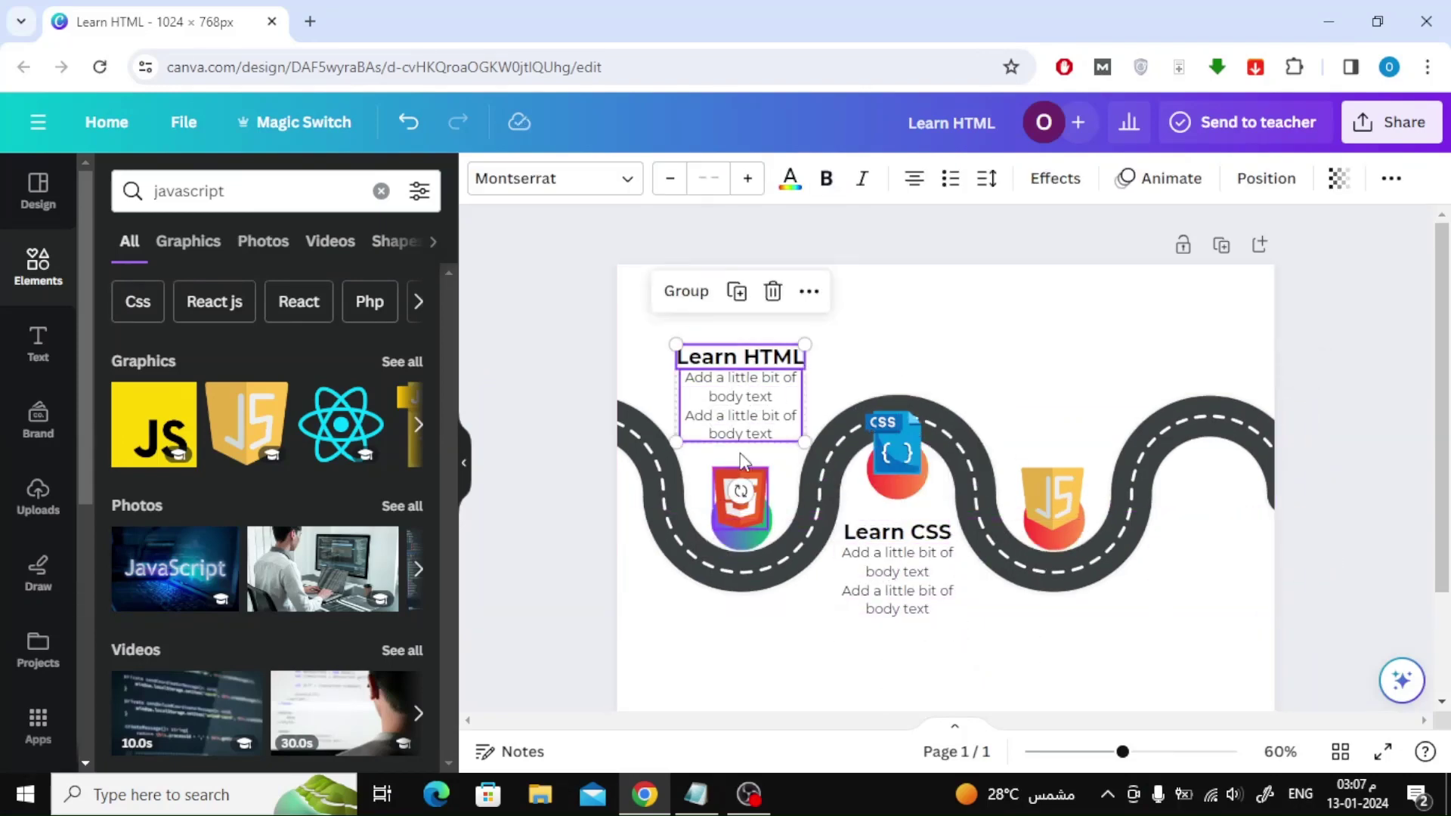
key(ctrl+d)
drag(749, 392, 1061, 403)
double_click(1058, 366)
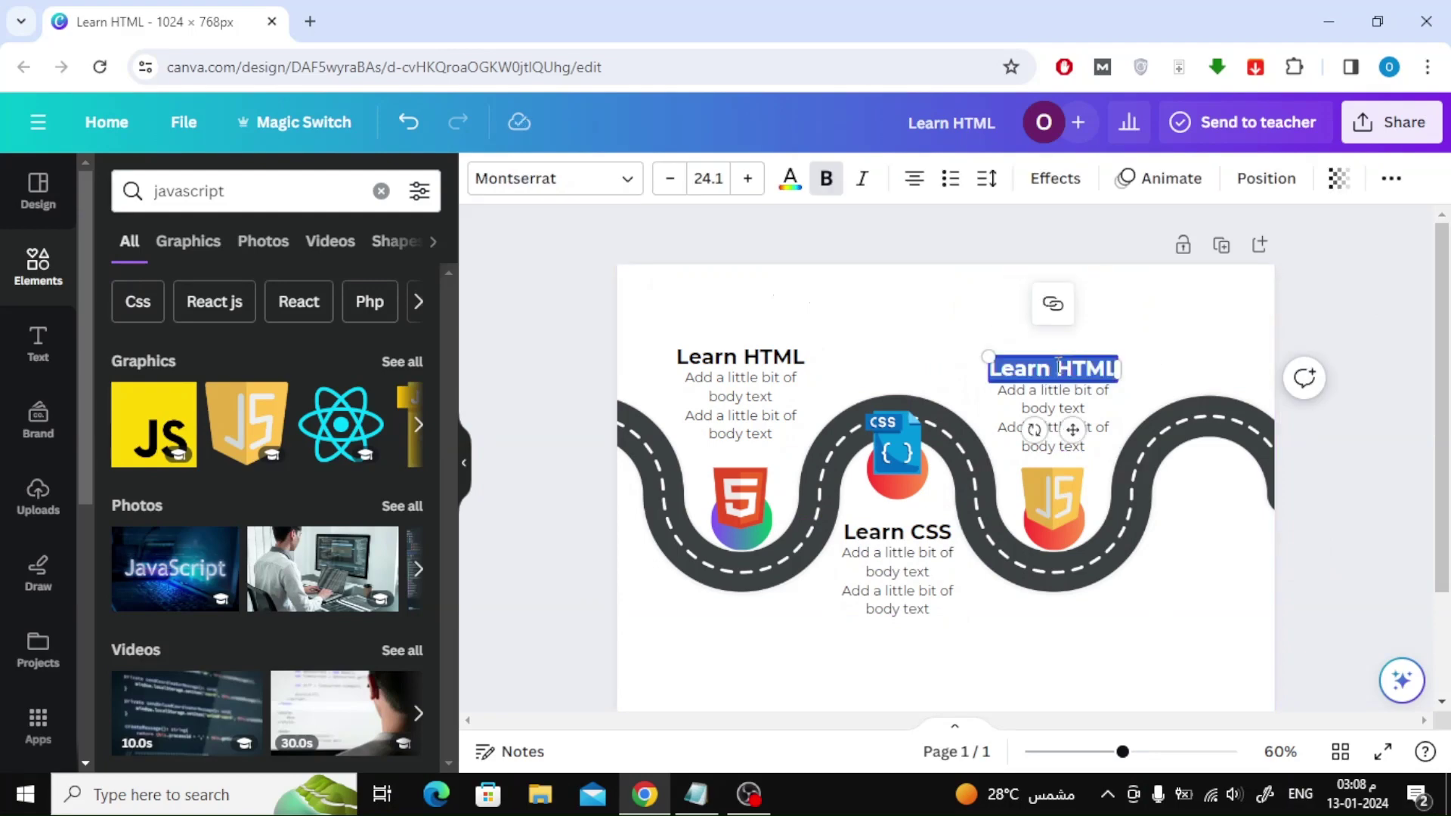
Fill the circle under the JS icon with the blue gradient.
click(1360, 346)
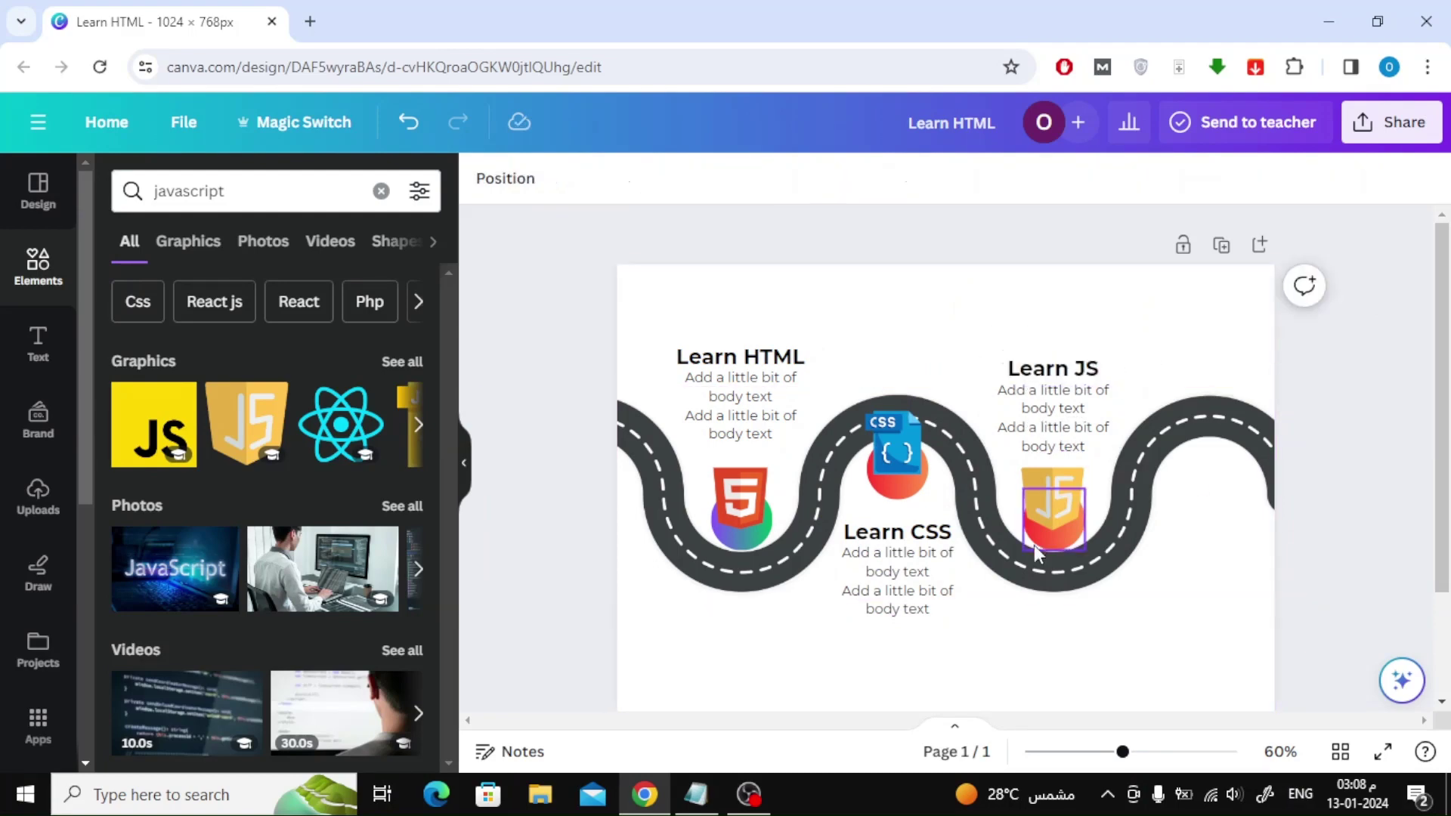
click(1052, 511)
click(588, 178)
scroll(315, 534, down, 5)
click(399, 613)
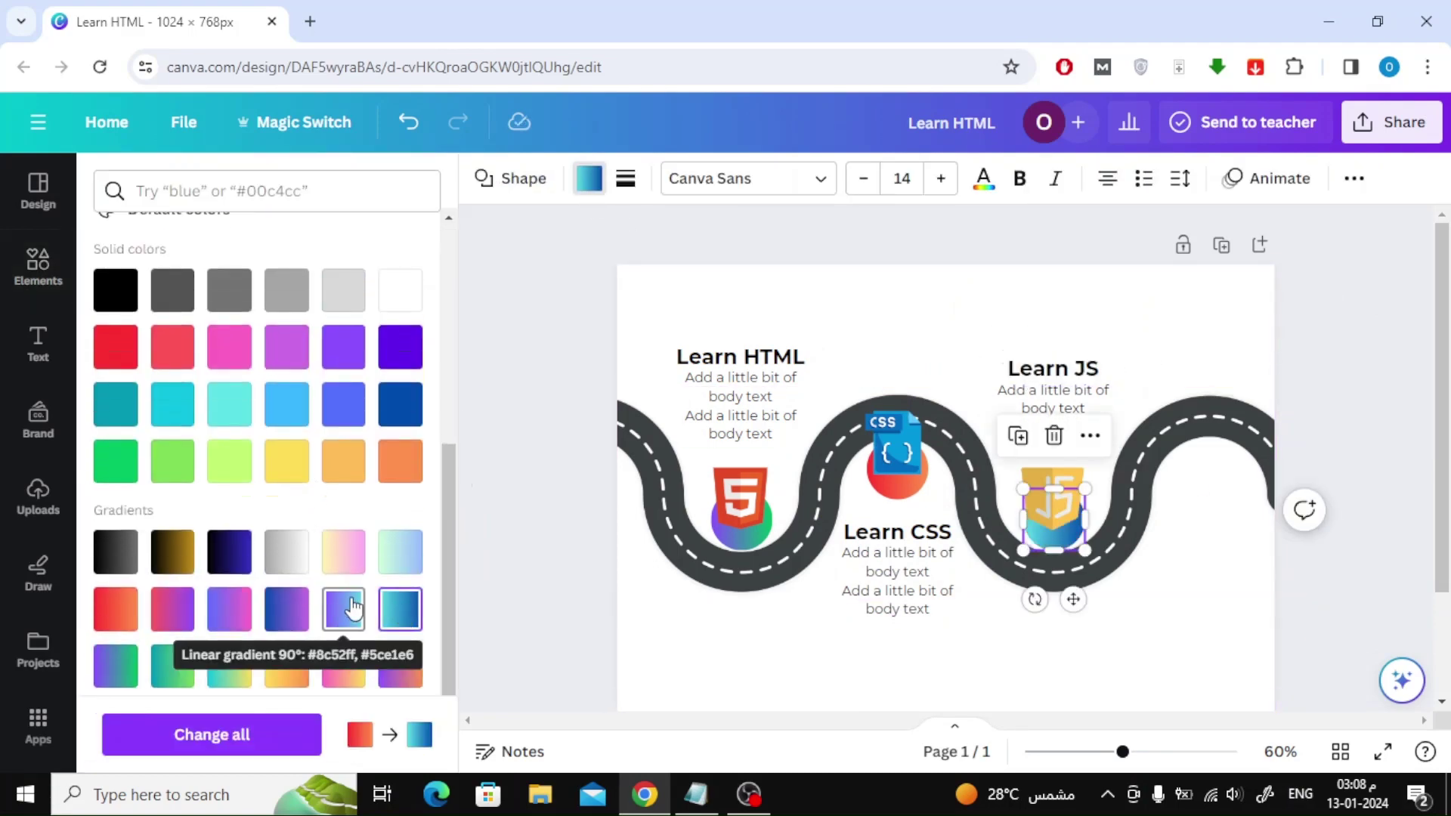
click(229, 668)
click(399, 612)
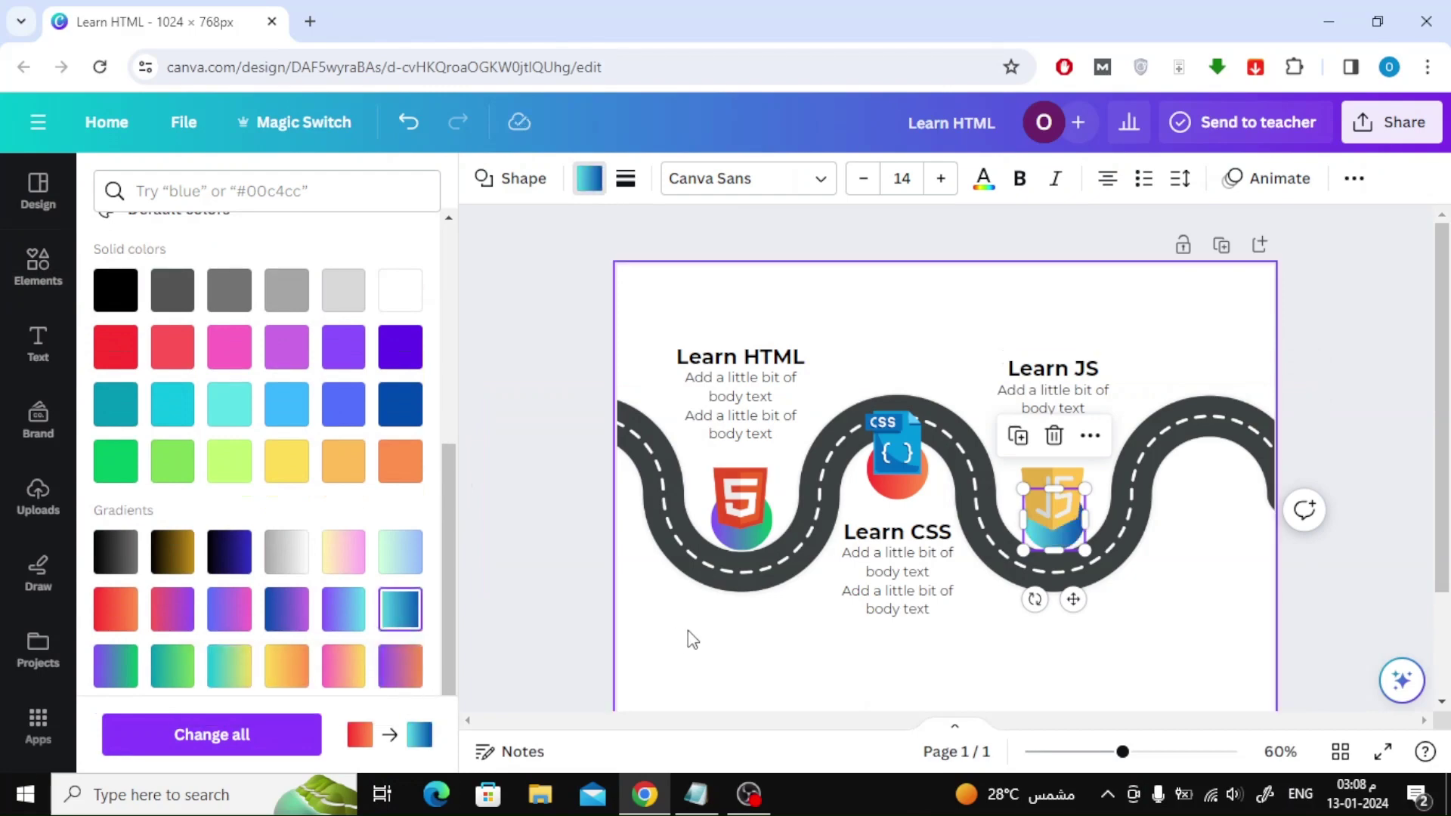
Duplicate the blue gradient circle onto the rightmost curve of the road.
click(615, 590)
click(1052, 511)
click(1018, 437)
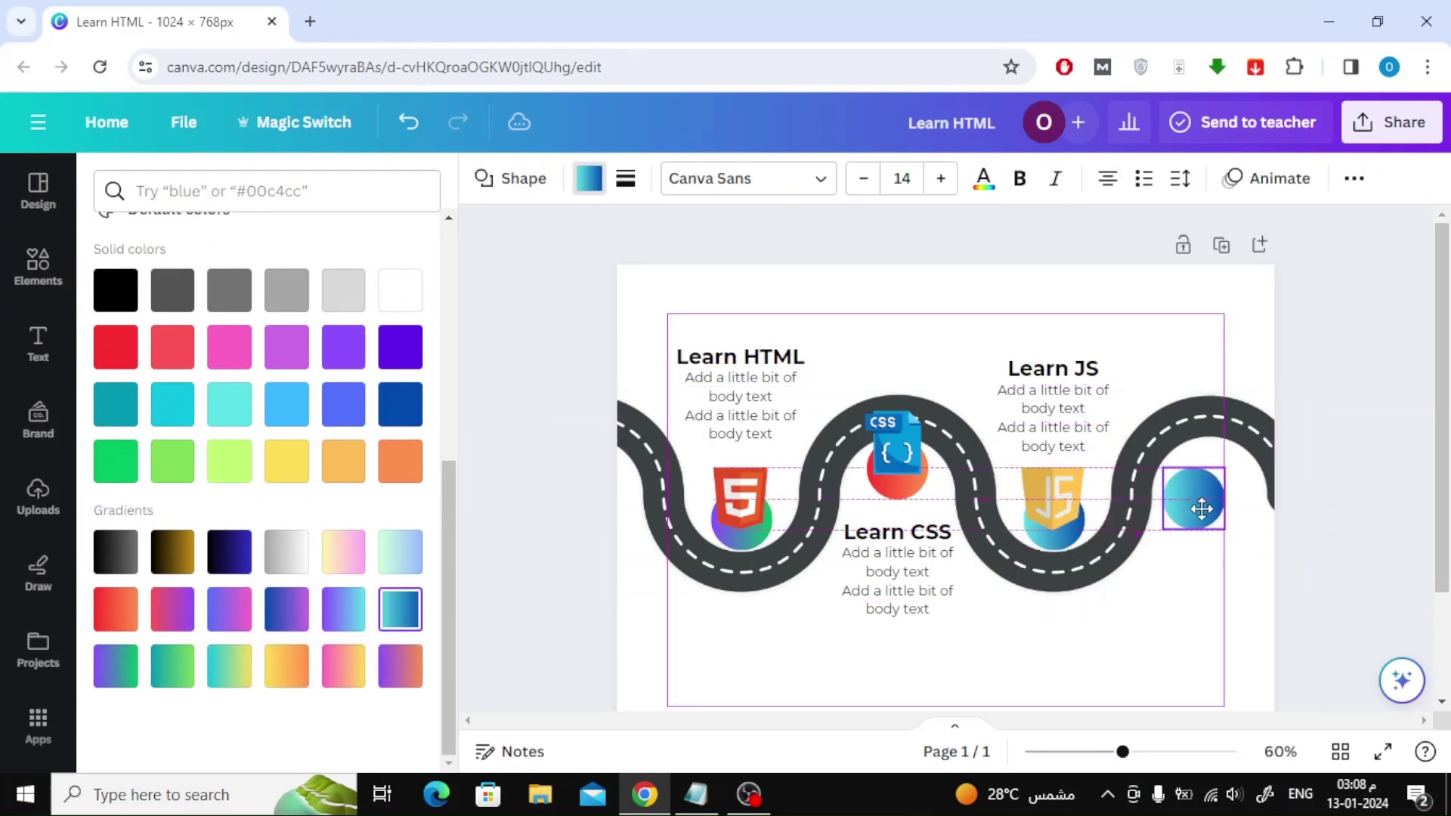
drag(1193, 494, 1214, 487)
Add the PHP graphic from a 'php' search and size it onto the fourth circle.
click(38, 266)
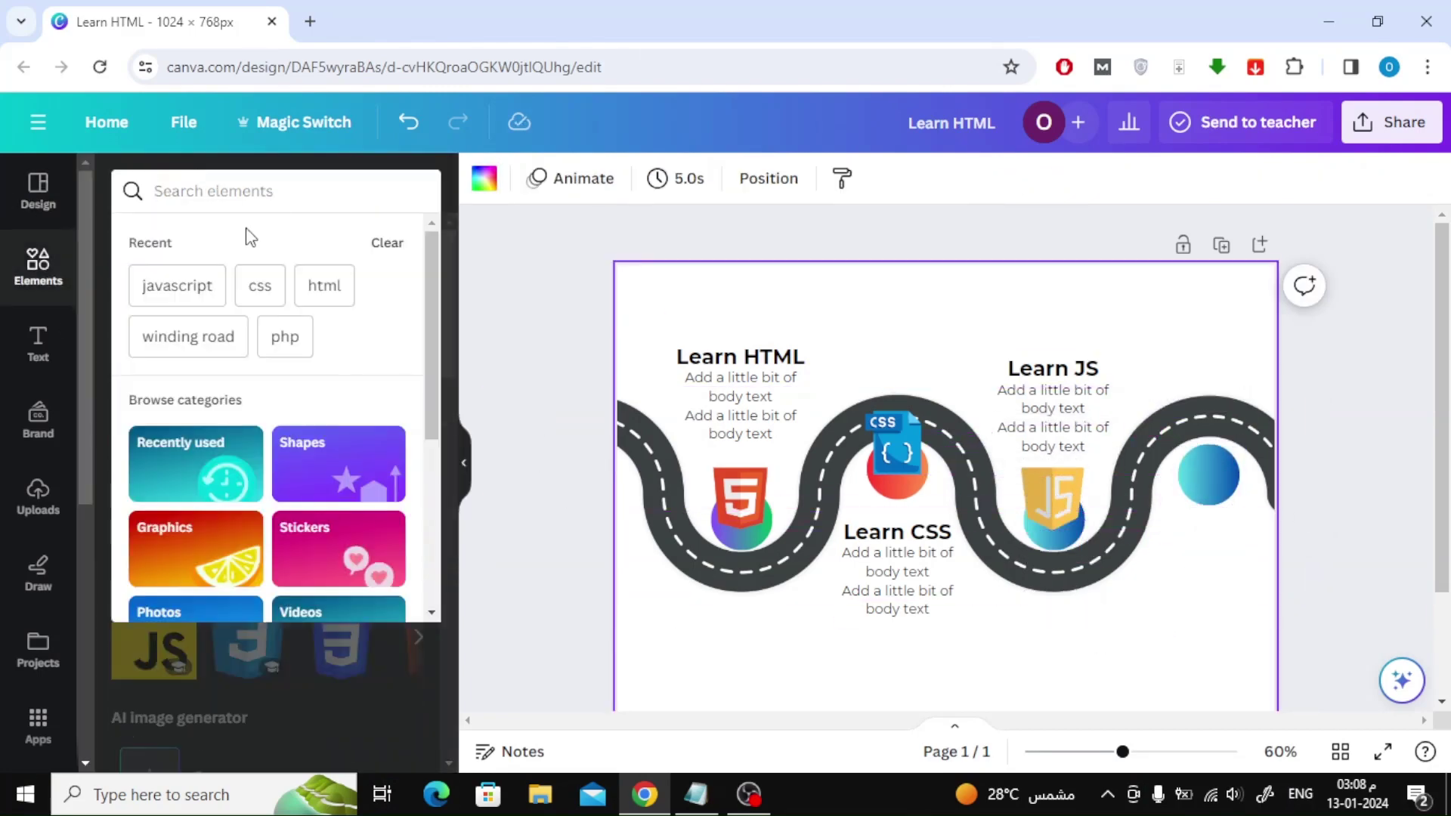
click(261, 191)
text(php)
key(Return)
click(162, 429)
mouse_move(1038, 412)
mouse_down()
mouse_move(947, 514)
mouse_move(875, 541)
mouse_move(1021, 590)
mouse_up()
click(907, 567)
mouse_move(1101, 480)
mouse_down()
mouse_move(1181, 598)
mouse_move(1145, 635)
mouse_move(1216, 465)
mouse_up()
Give the fourth circle a lighter gradient fill.
click(1217, 488)
click(589, 179)
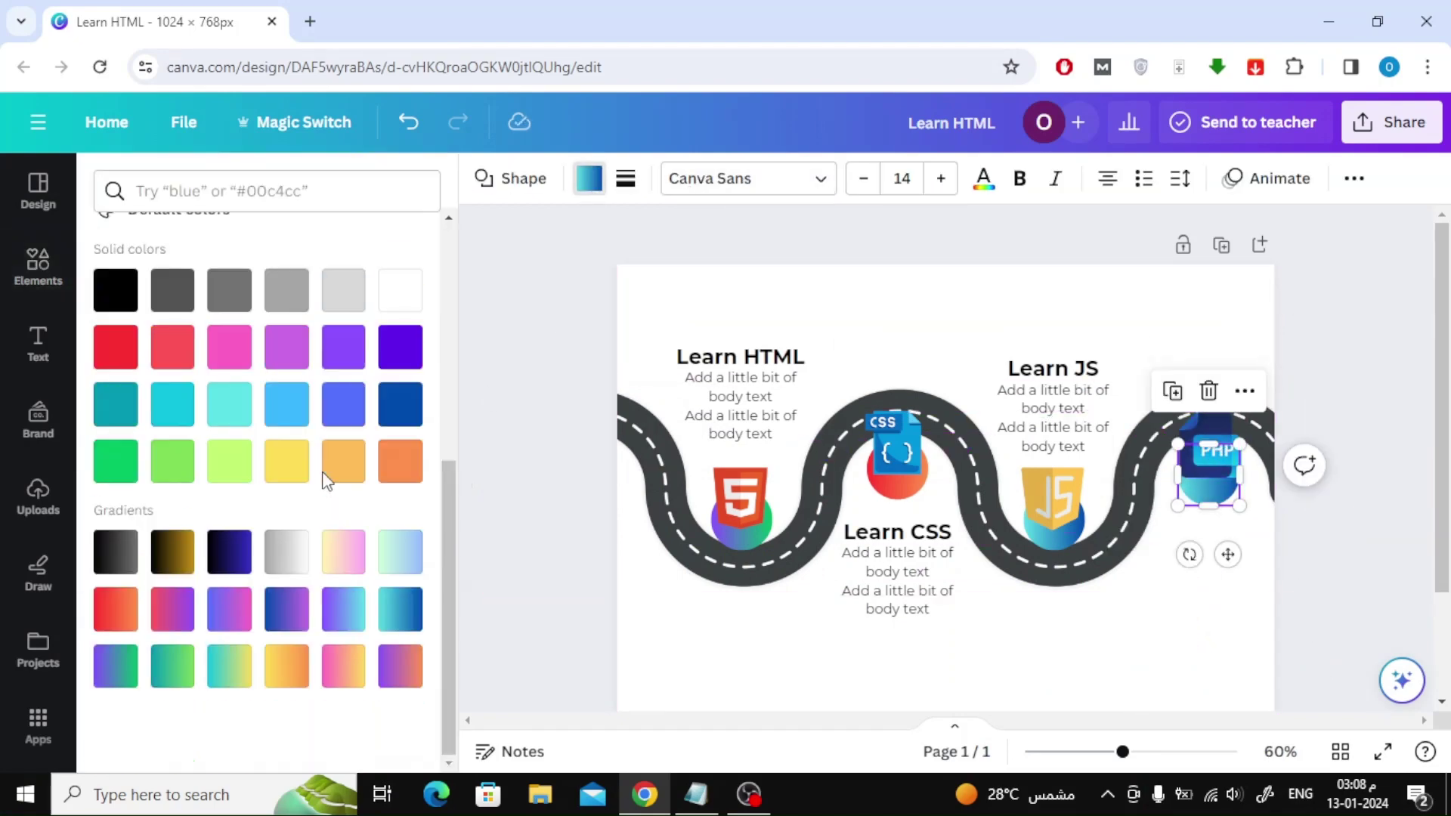
click(340, 553)
click(173, 555)
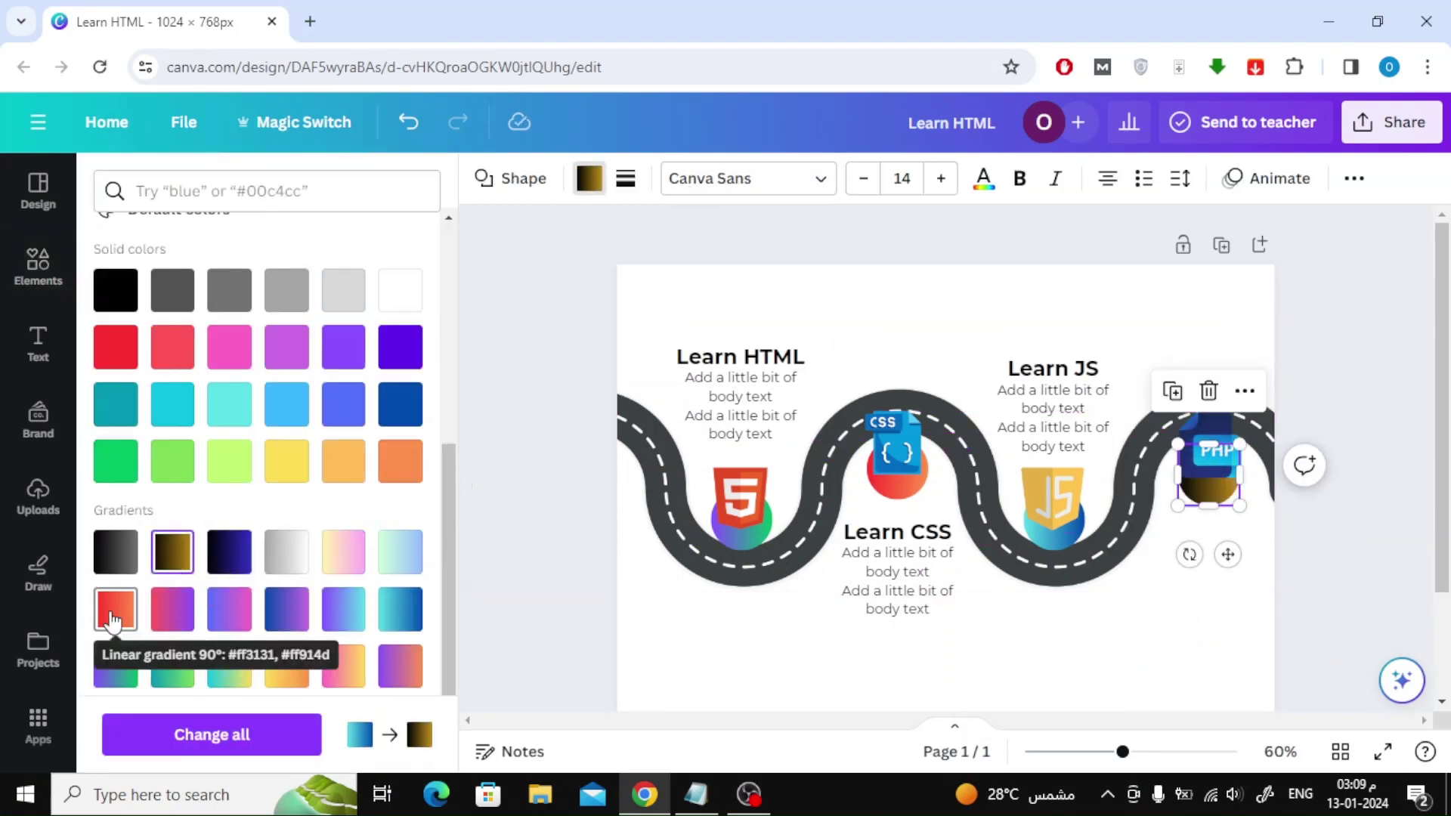
click(115, 609)
click(1159, 632)
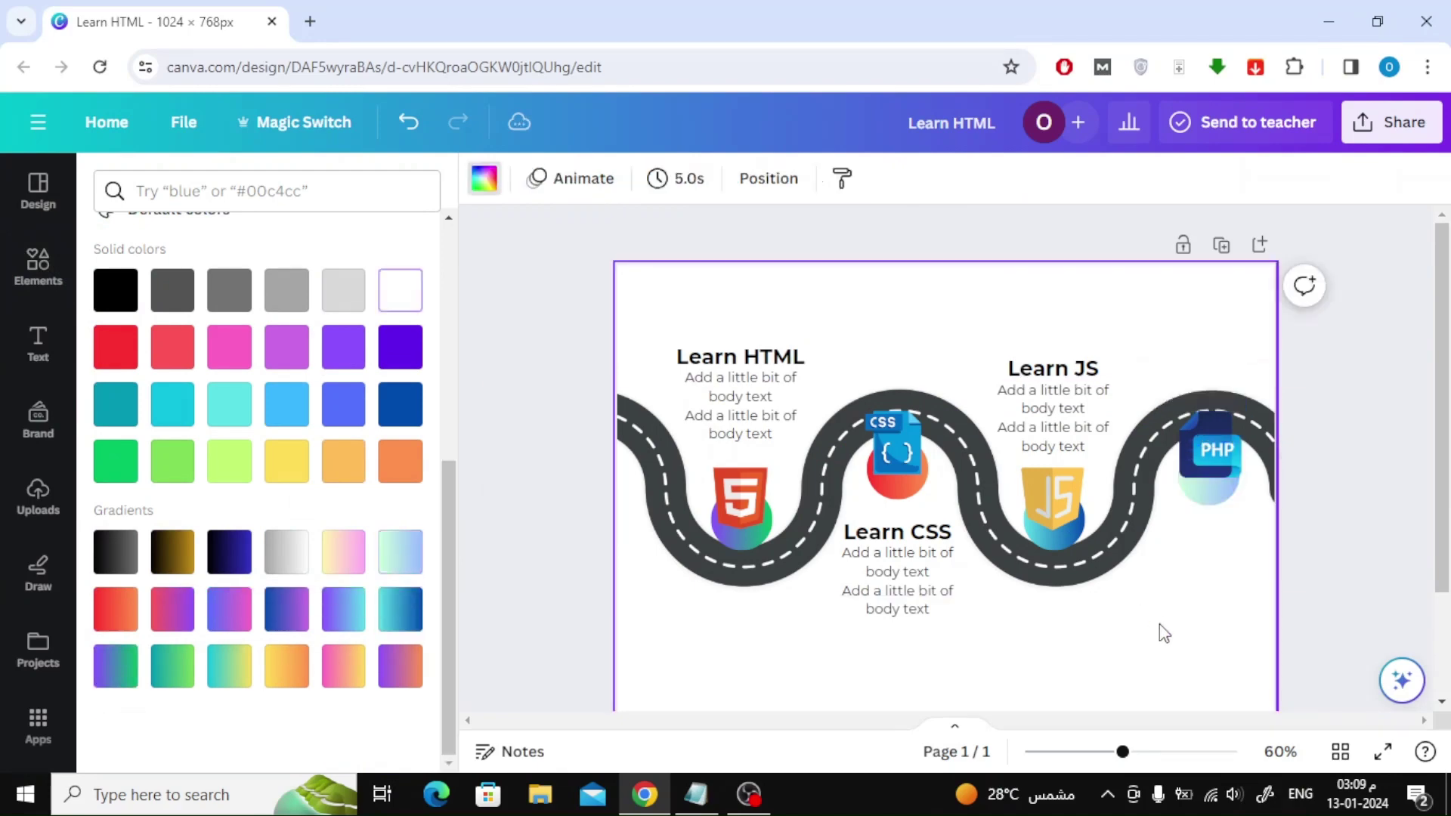
Alt-drag a copy of the Learn JS label to below the PHP icon.
click(1211, 472)
click(1150, 642)
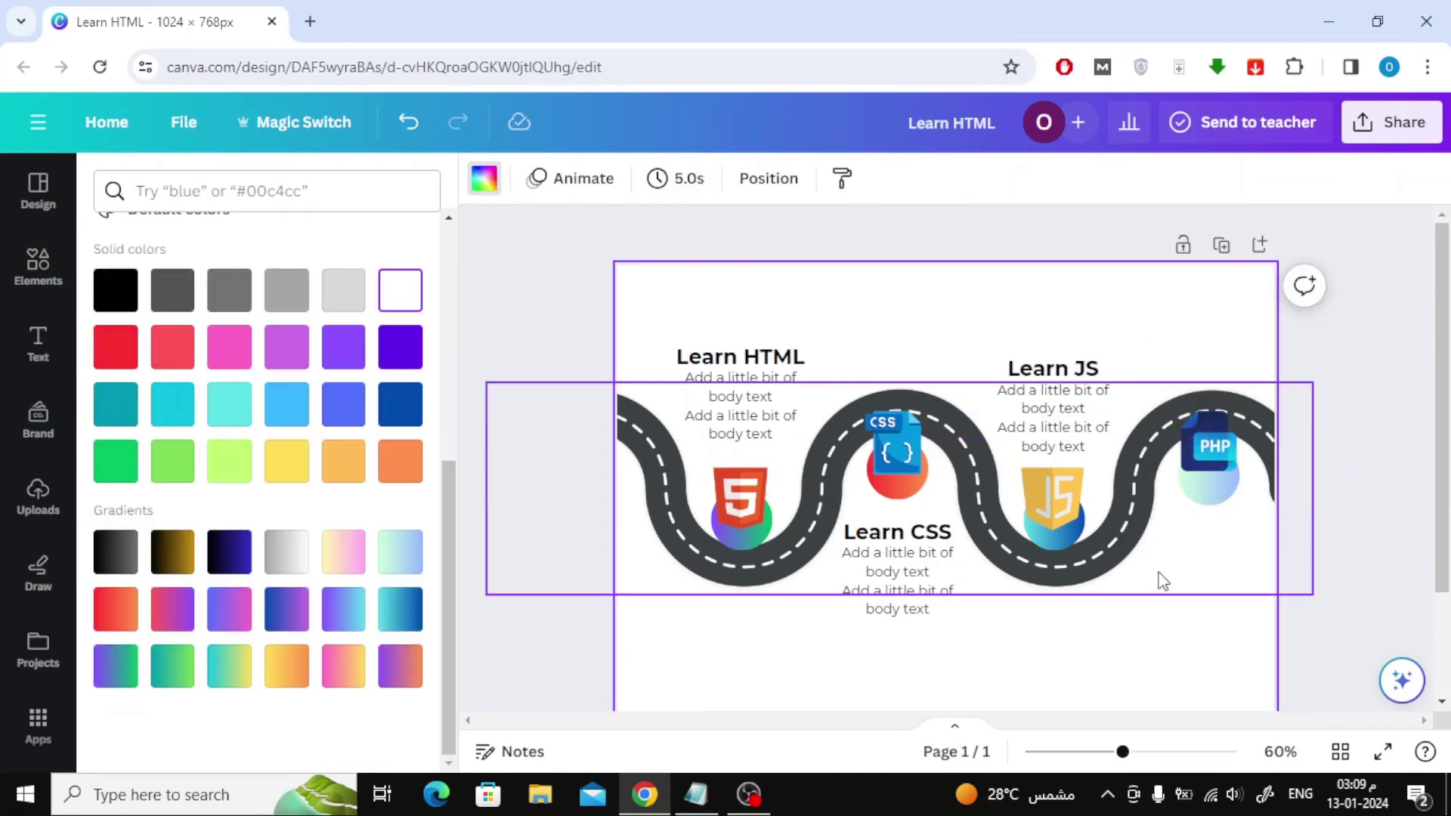
click(1057, 367)
drag(1064, 368, 1197, 554)
Change the copied heading under the PHP icon to 'Learn PHP' and check the layout.
click(1340, 472)
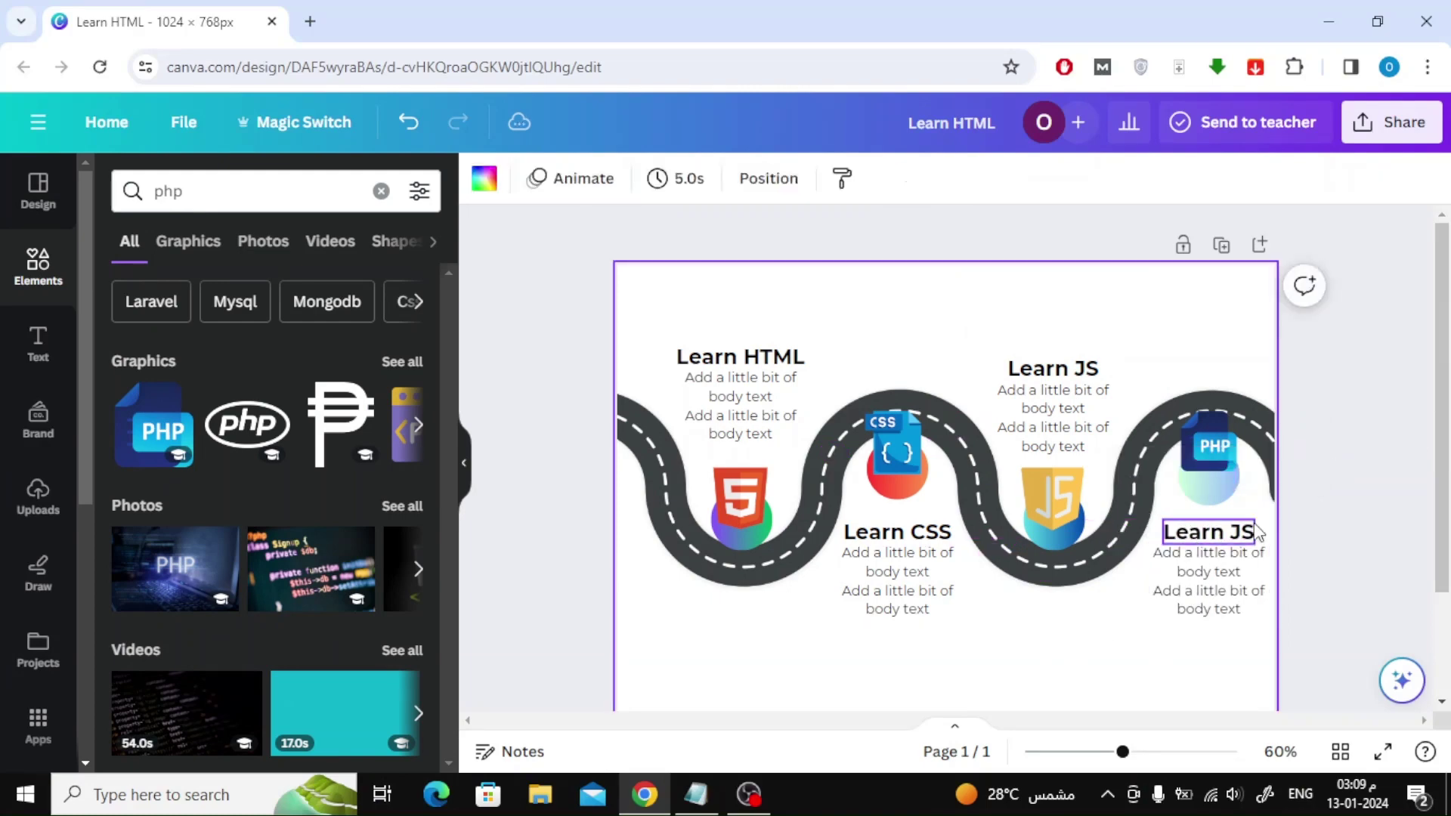
click(1233, 533)
text(PHP)
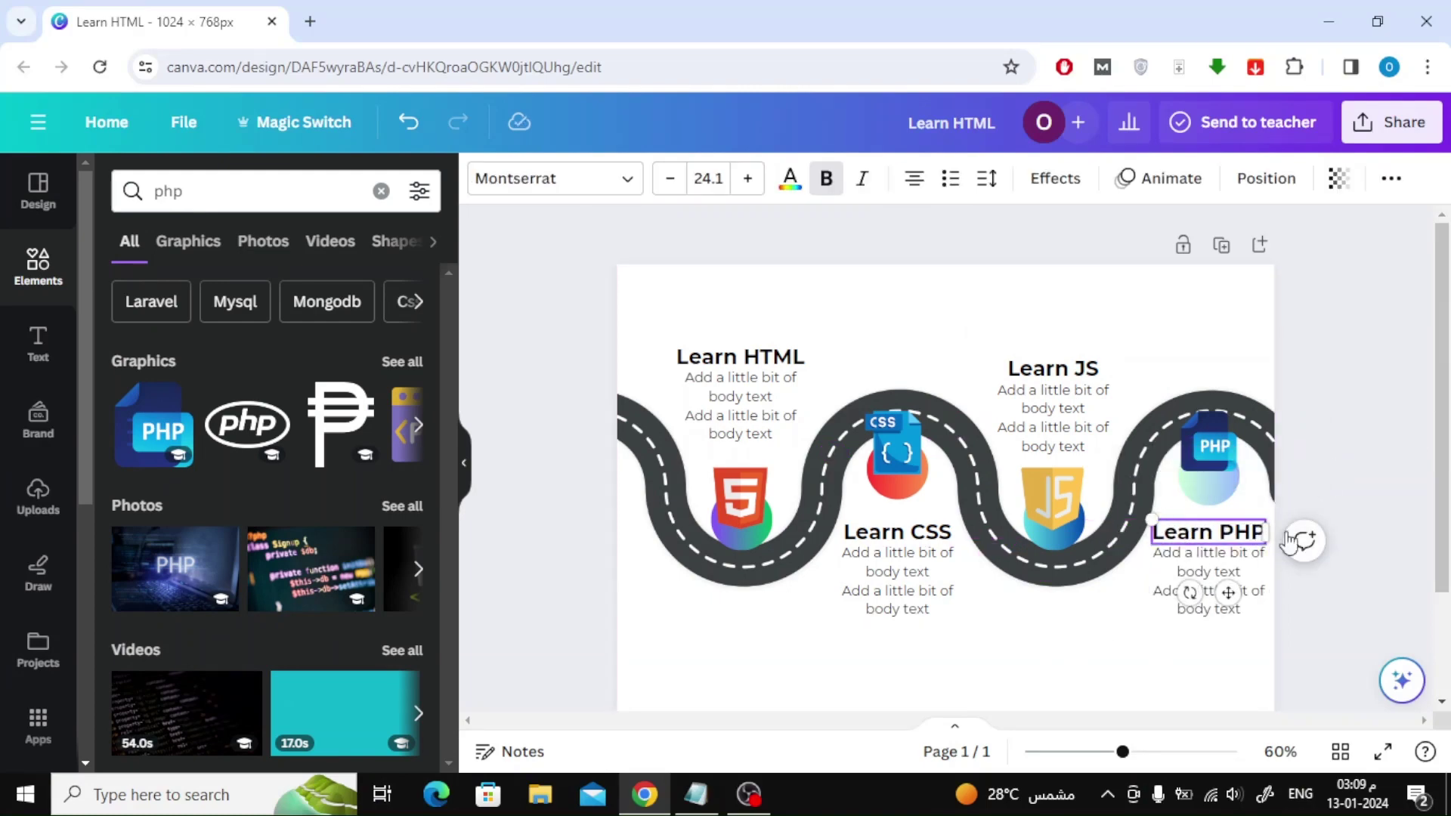
click(1434, 361)
scroll(1407, 365, down, 2)
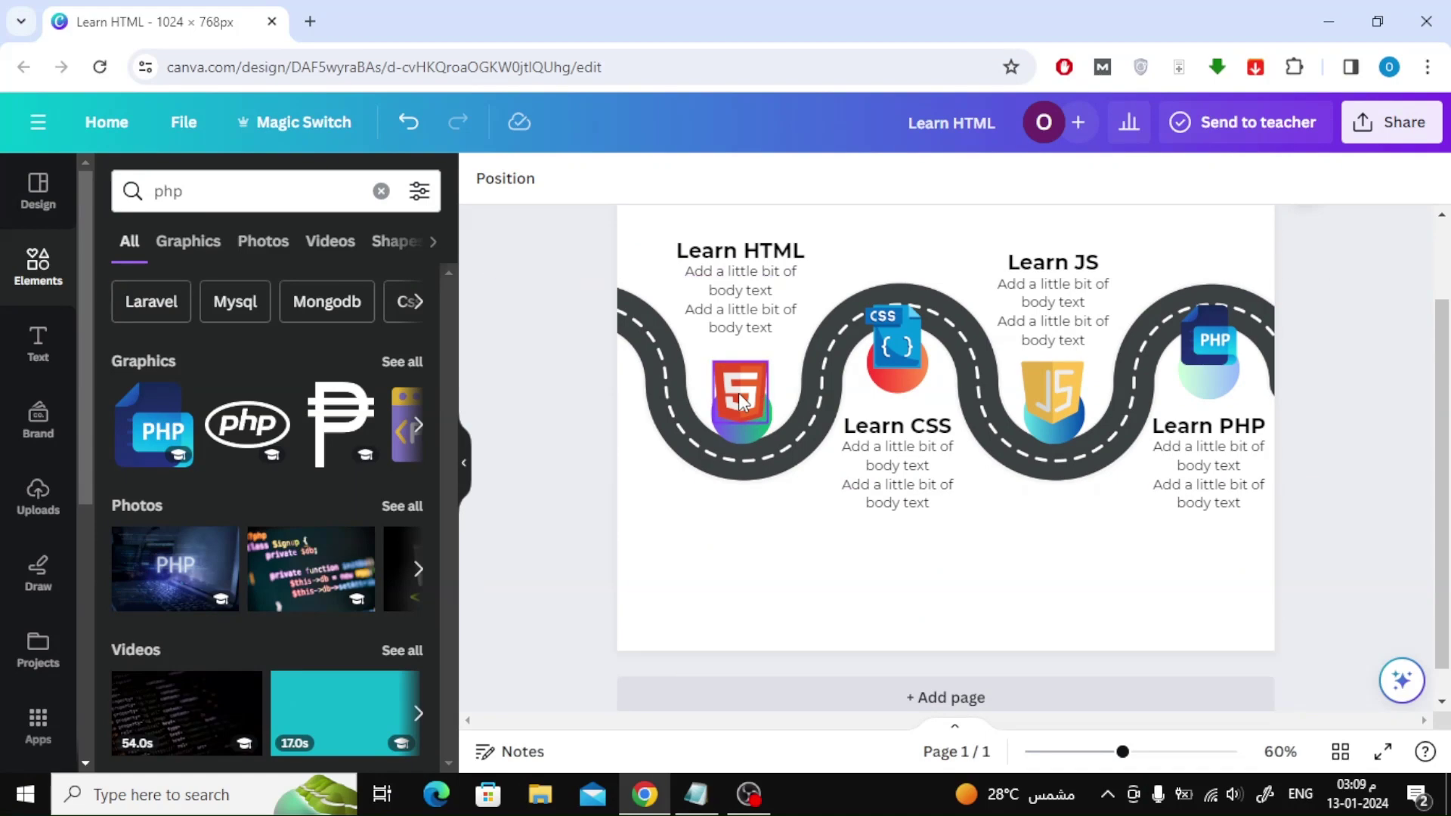
click(1223, 315)
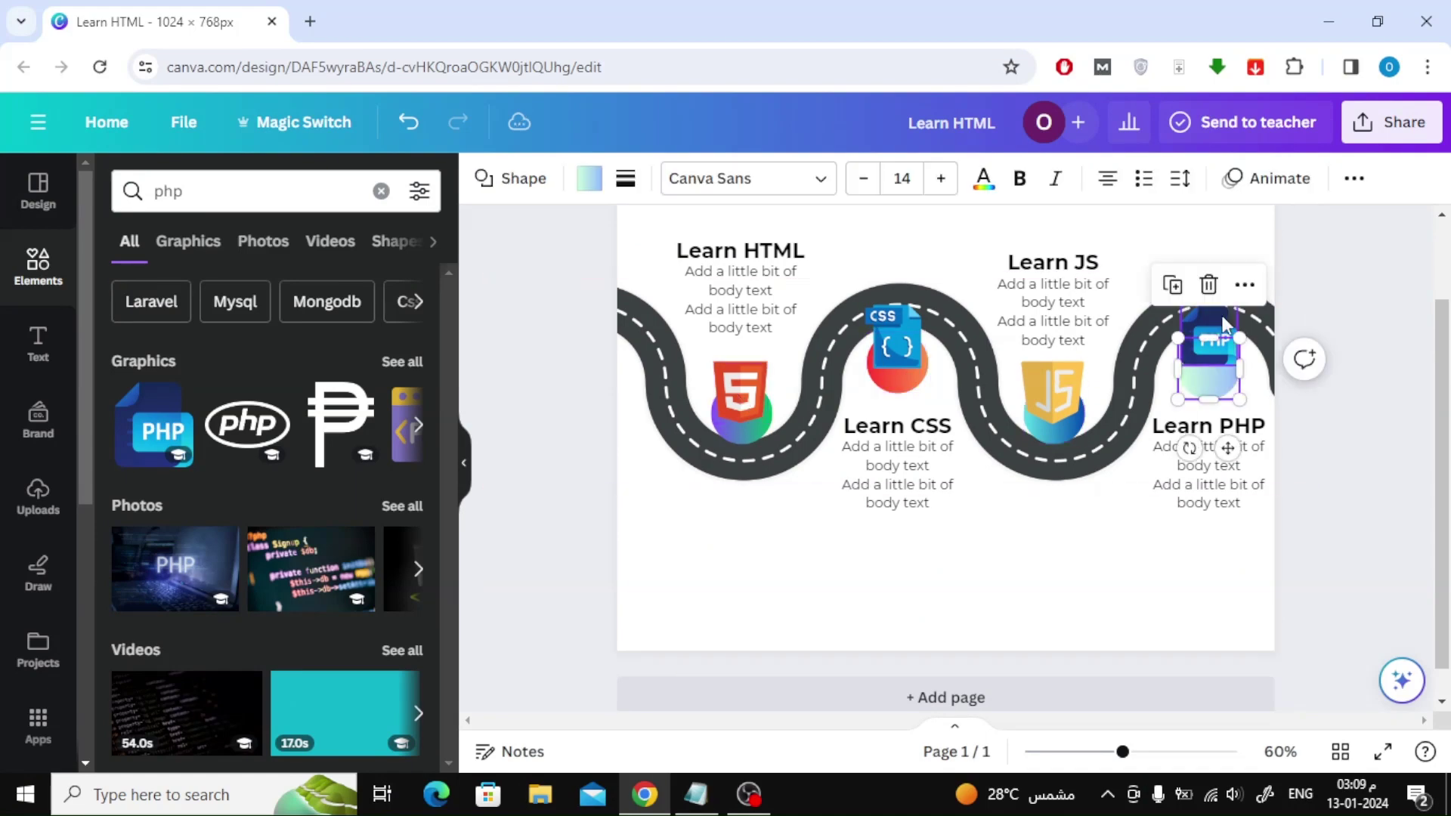
click(1325, 507)
scroll(1345, 476, up, 2)
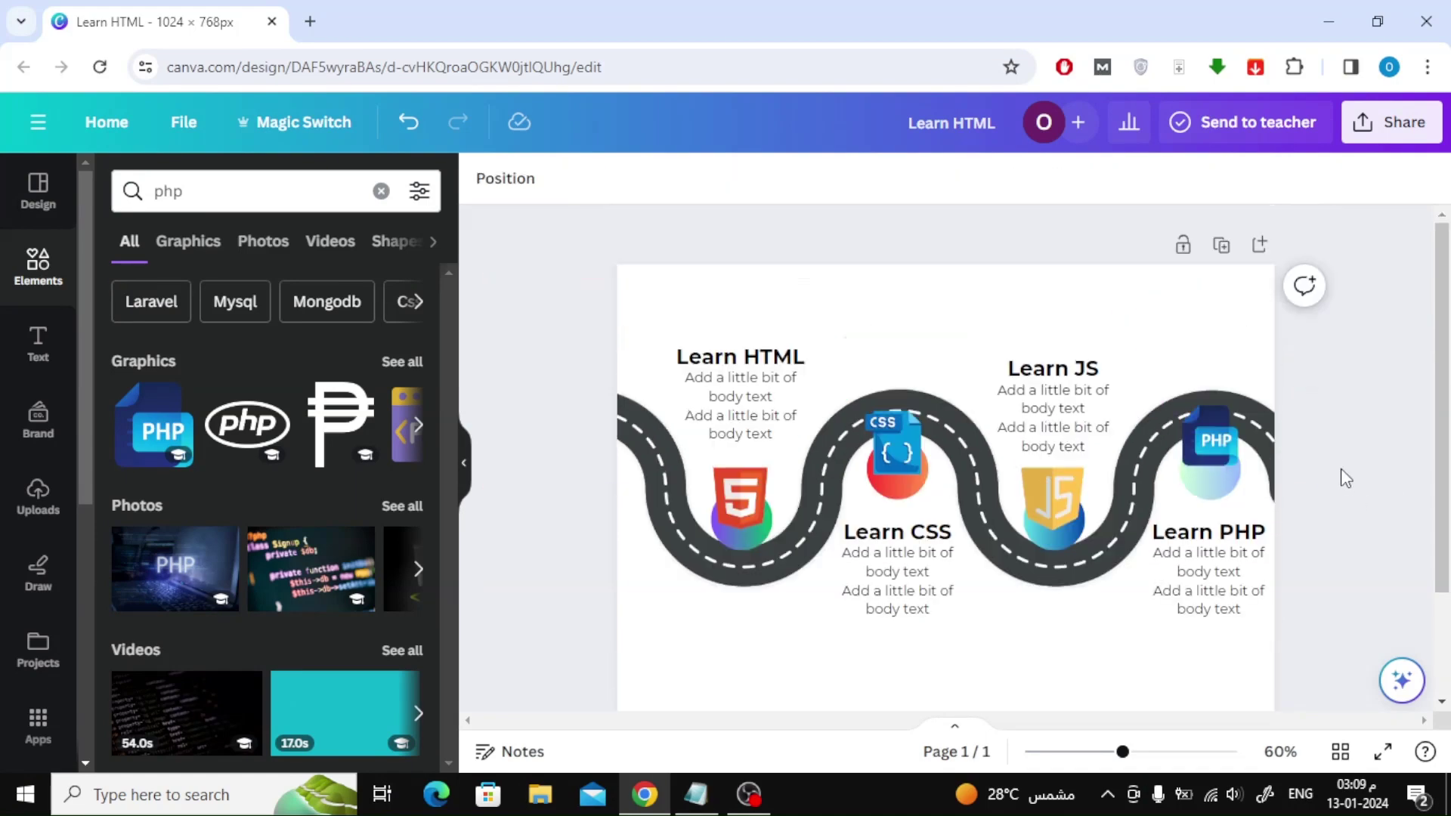